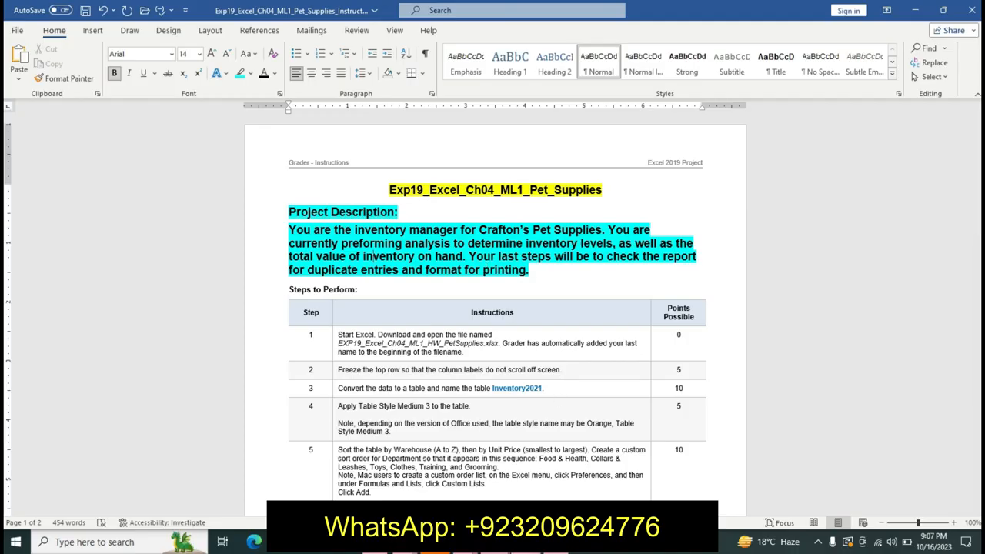
Step: Switch to the Pet Supplies workbook in Excel to view it and return to the instructions document in Word
{"action": "left_click", "coordinate": [492, 542]}
{"action": "left_click", "coordinate": [469, 390]}
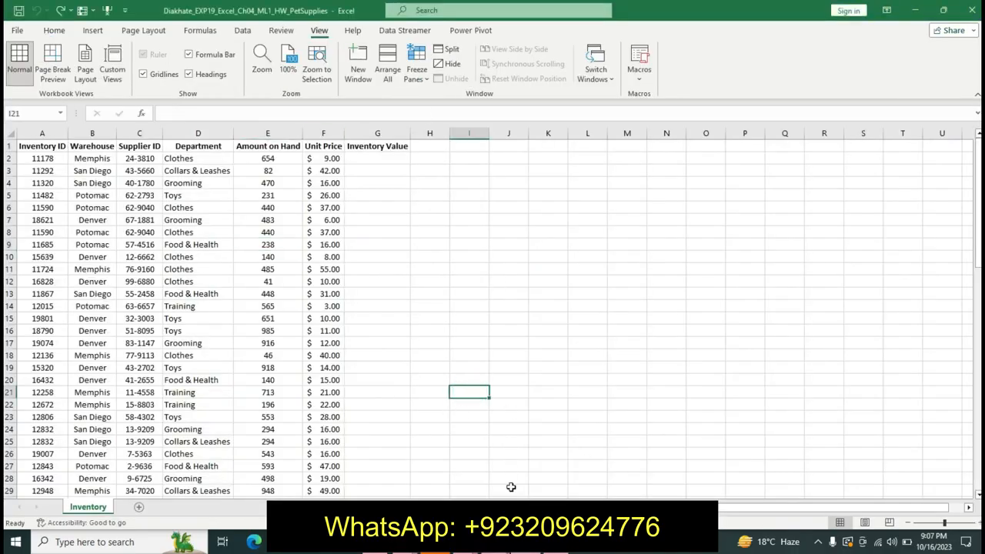
{"action": "left_click", "coordinate": [504, 541]}
{"action": "left_click", "coordinate": [565, 475]}
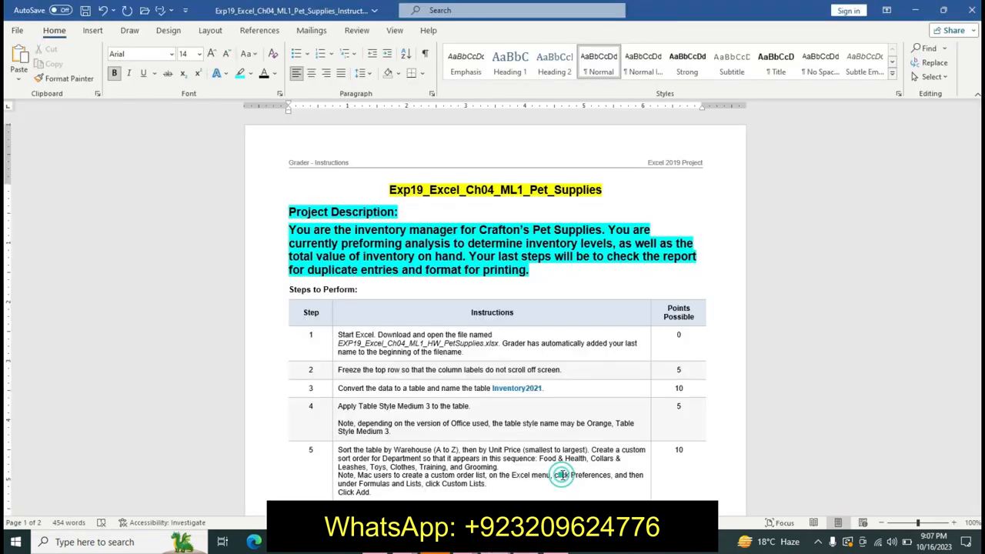
Step: Undo the highlighting and text formatting on the document title and the Project Description paragraph
{"action": "key", "text": "ctrl+z"}
{"action": "key", "text": "ctrl+z"}
{"action": "key", "text": "ctrl+z"}
{"action": "key", "text": "ctrl+z"}
{"action": "key", "text": "ctrl+z"}
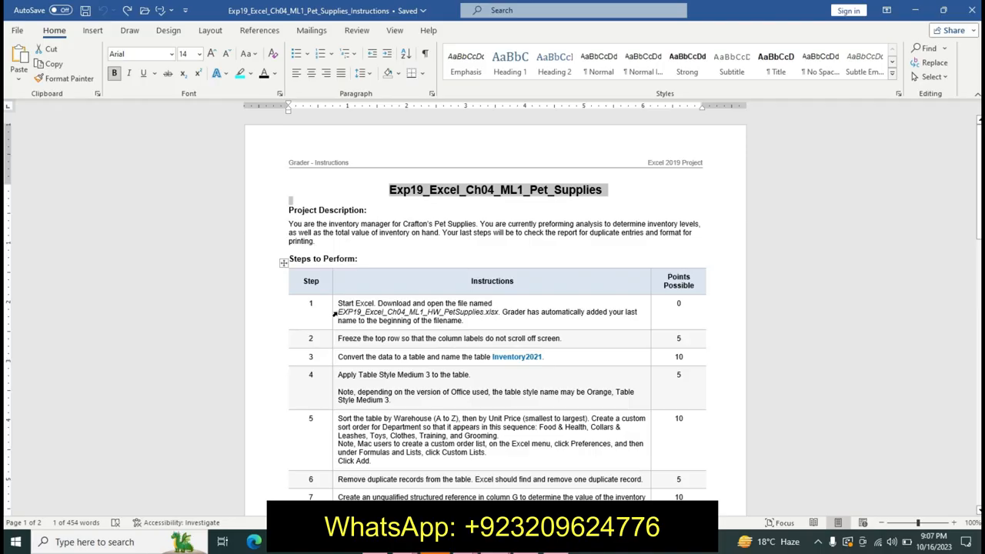
Step: Highlight the step 1 instruction in turquoise and format its file name as 14 pt bold with yellow highlighting
{"action": "left_click", "coordinate": [335, 313]}
{"action": "left_click", "coordinate": [386, 292]}
{"action": "left_click_drag", "start_coordinate": [338, 303], "coordinate": [502, 316]}
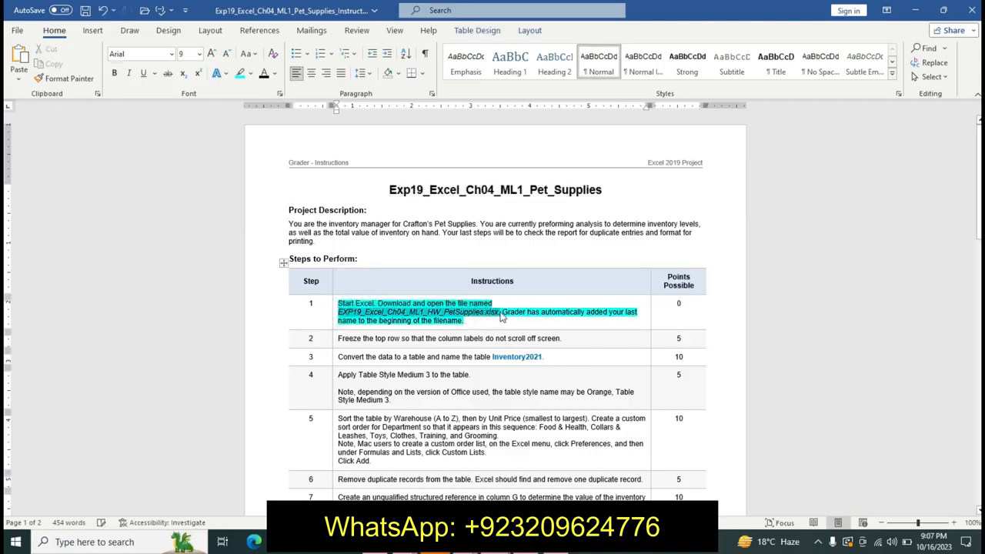
{"action": "left_click", "coordinate": [570, 274]}
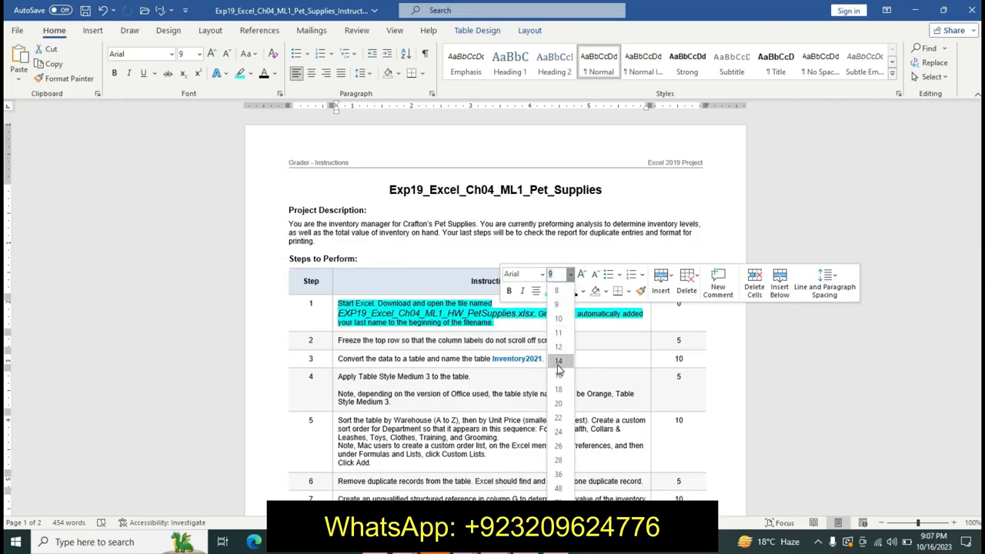
{"action": "left_click", "coordinate": [558, 360]}
{"action": "left_click", "coordinate": [509, 290]}
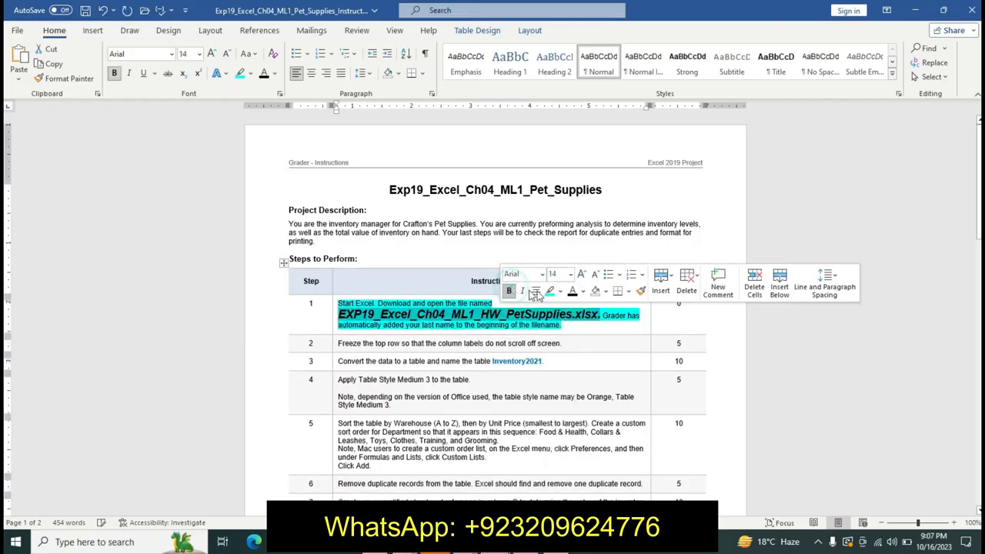
{"action": "left_click", "coordinate": [559, 290]}
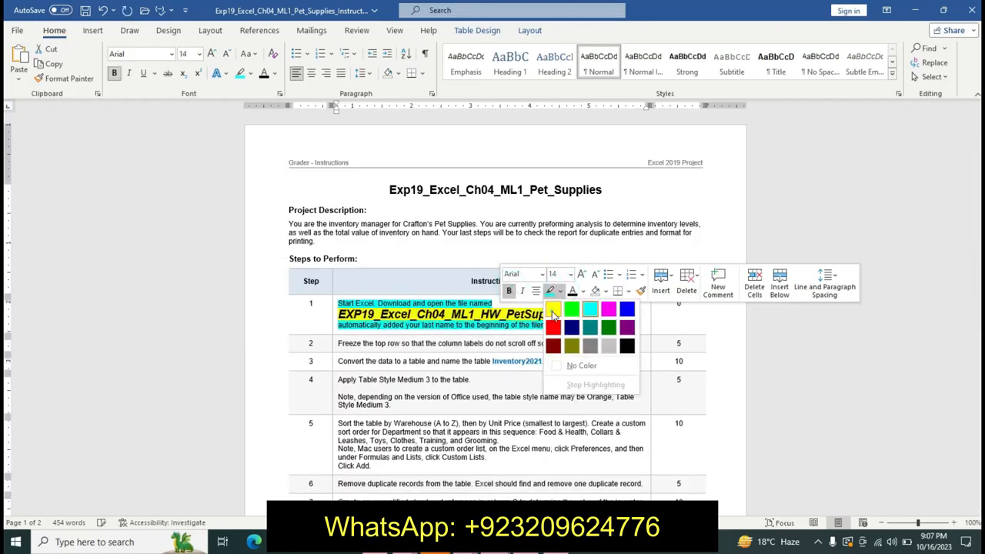
{"action": "left_click", "coordinate": [553, 310]}
{"action": "double_click", "coordinate": [528, 314]}
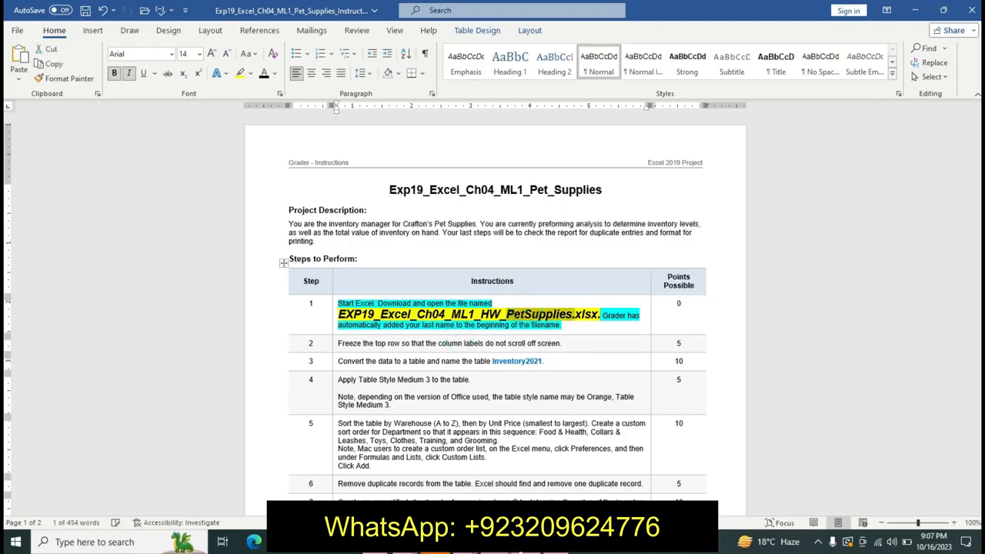
Step: Switch to the Pet Supplies workbook in Excel and look over the data on the Inventory sheet
{"action": "left_click", "coordinate": [527, 471]}
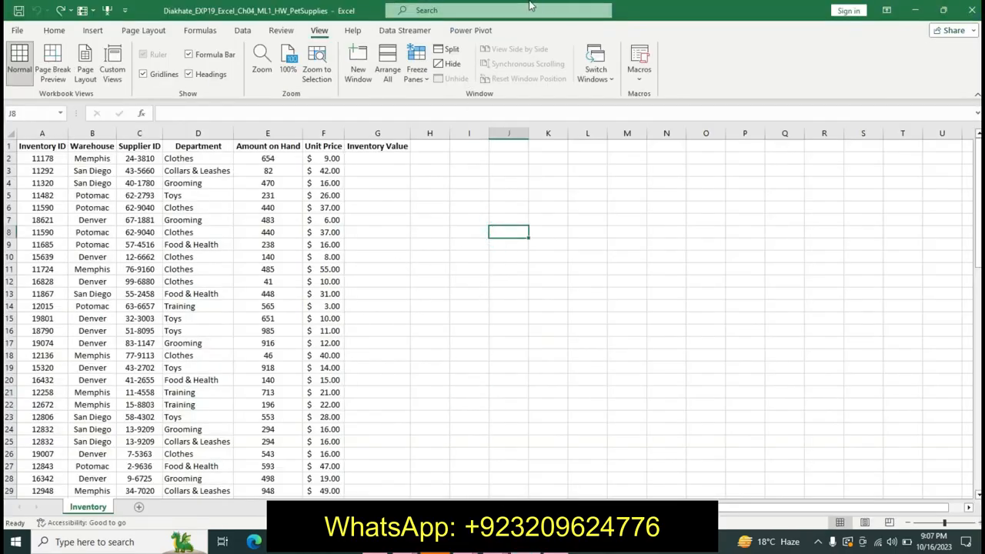
{"action": "left_click", "coordinate": [54, 31]}
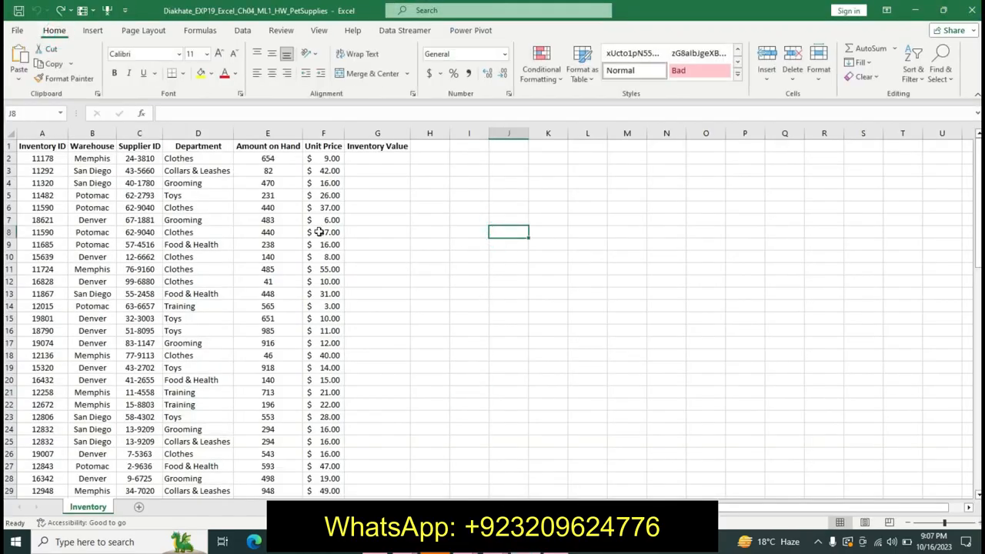
{"action": "left_click", "coordinate": [328, 232]}
{"action": "left_click", "coordinate": [555, 377]}
{"action": "left_click", "coordinate": [627, 362]}
{"action": "left_click_drag", "start_coordinate": [454, 294], "coordinate": [422, 268]}
{"action": "left_click", "coordinate": [457, 363]}
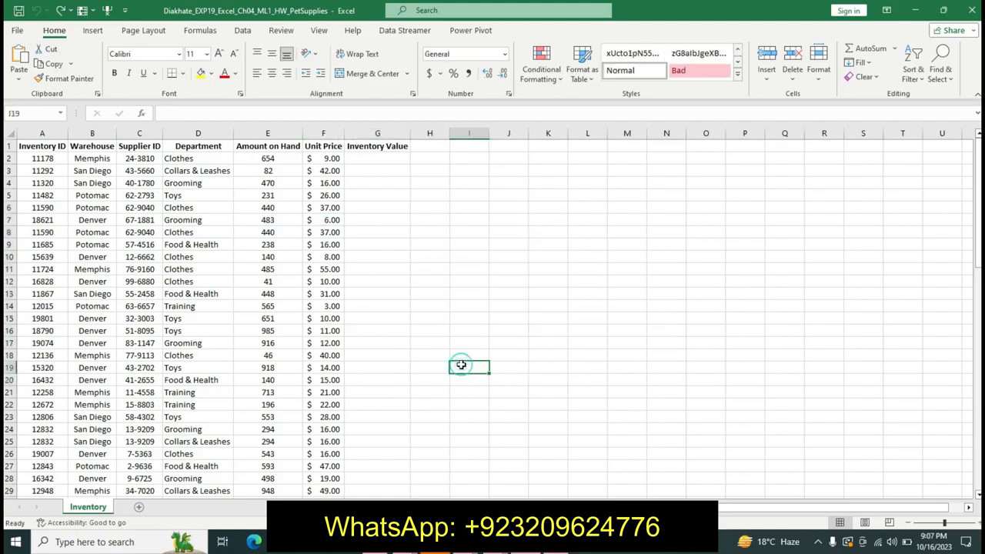
{"action": "left_click_drag", "start_coordinate": [475, 466], "coordinate": [690, 492]}
{"action": "left_click_drag", "start_coordinate": [659, 351], "coordinate": [666, 387]}
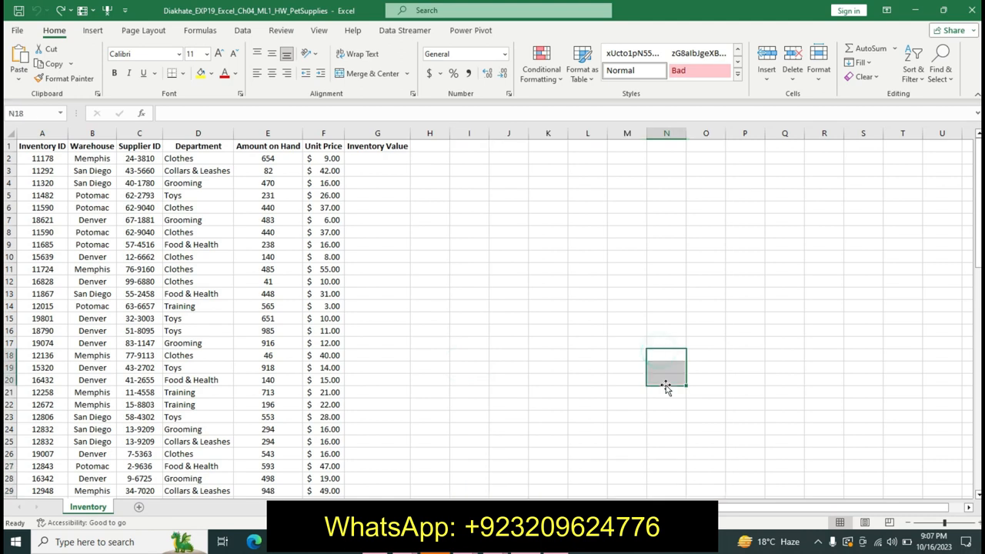
{"action": "left_click_drag", "start_coordinate": [472, 319], "coordinate": [699, 418]}
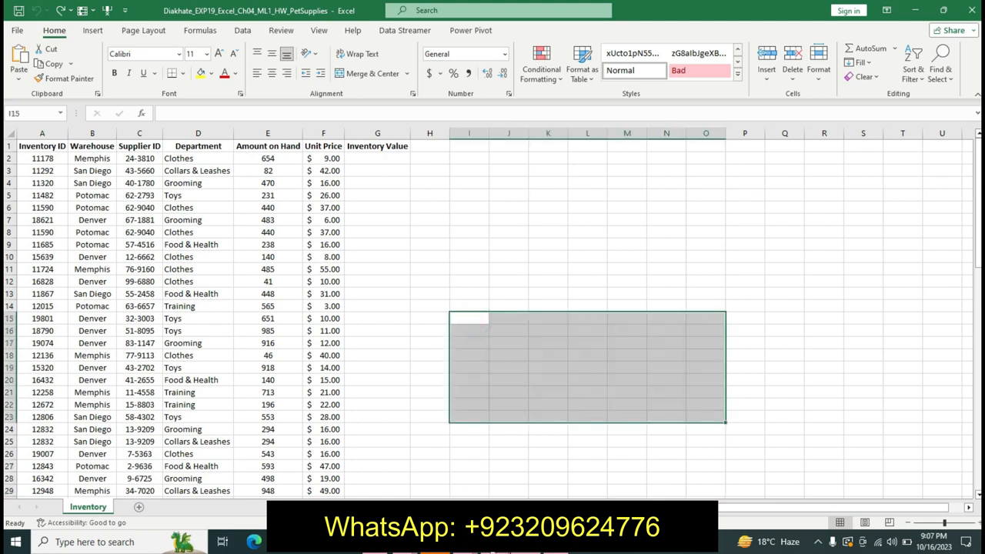
Step: Return to the instructions document in Word and undo the formatting applied to the step 1 instruction
{"action": "mouse_move", "coordinate": [469, 542]}
{"action": "left_click", "coordinate": [562, 465]}
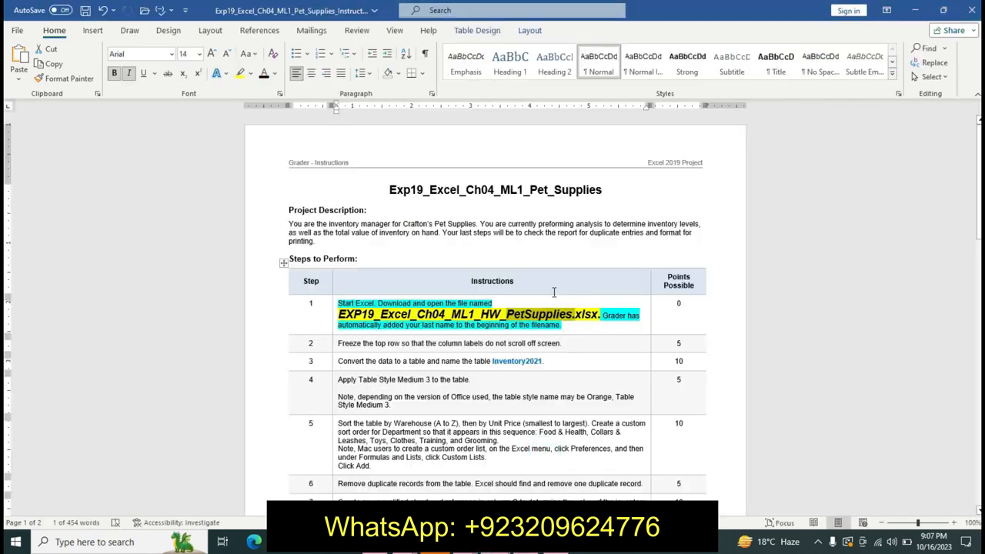
{"action": "key", "text": "ctrl+z"}
{"action": "key", "text": "ctrl+z"}
{"action": "key", "text": "ctrl+z"}
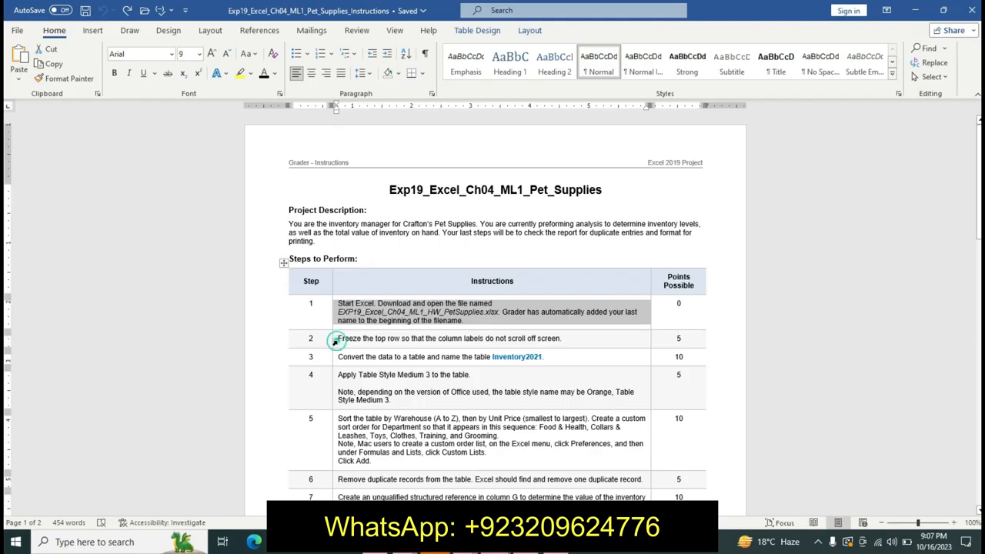
Step: Format the step 2 instruction about freezing the top row as 16 pt bold with turquoise highlighting
{"action": "left_click", "coordinate": [335, 343]}
{"action": "left_click", "coordinate": [408, 304]}
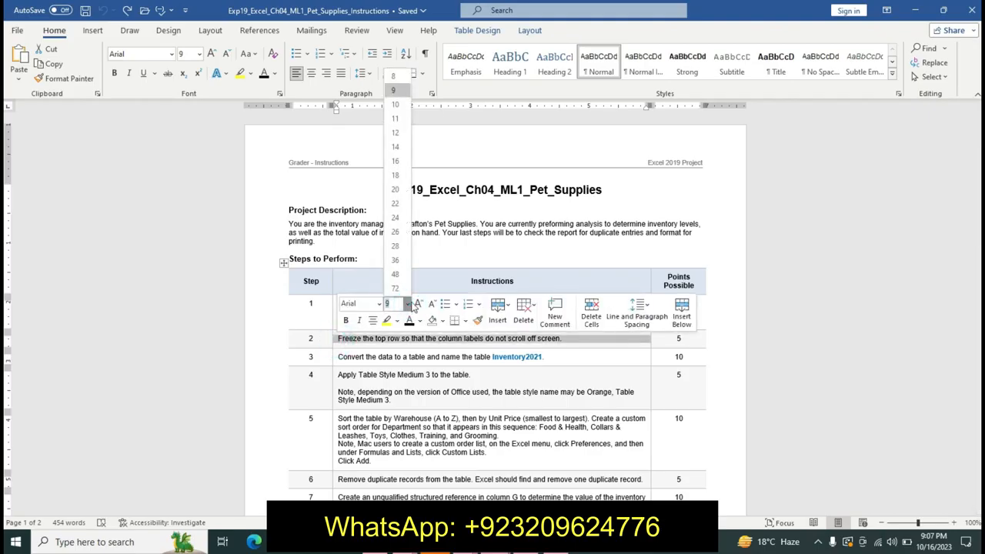
{"action": "left_click", "coordinate": [395, 161]}
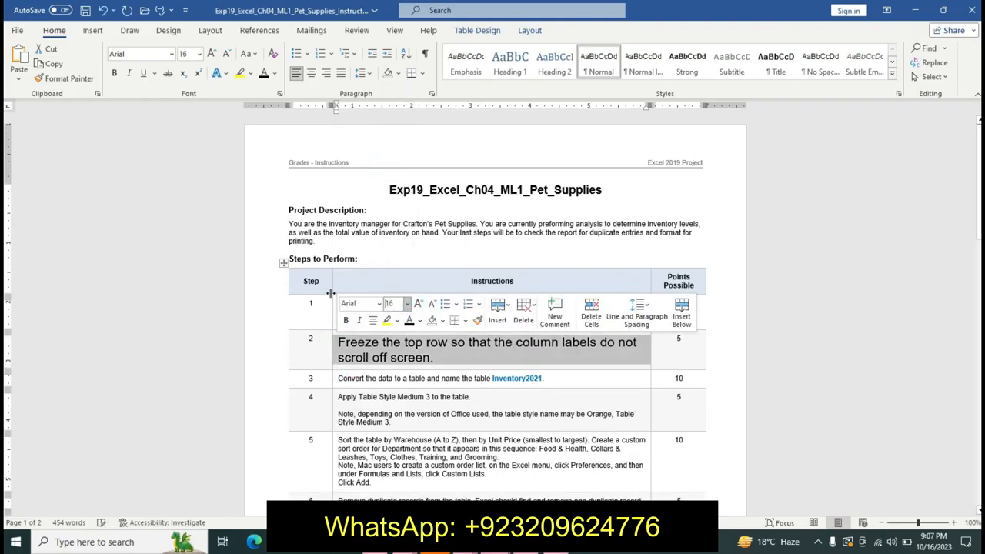
{"action": "left_click", "coordinate": [347, 321]}
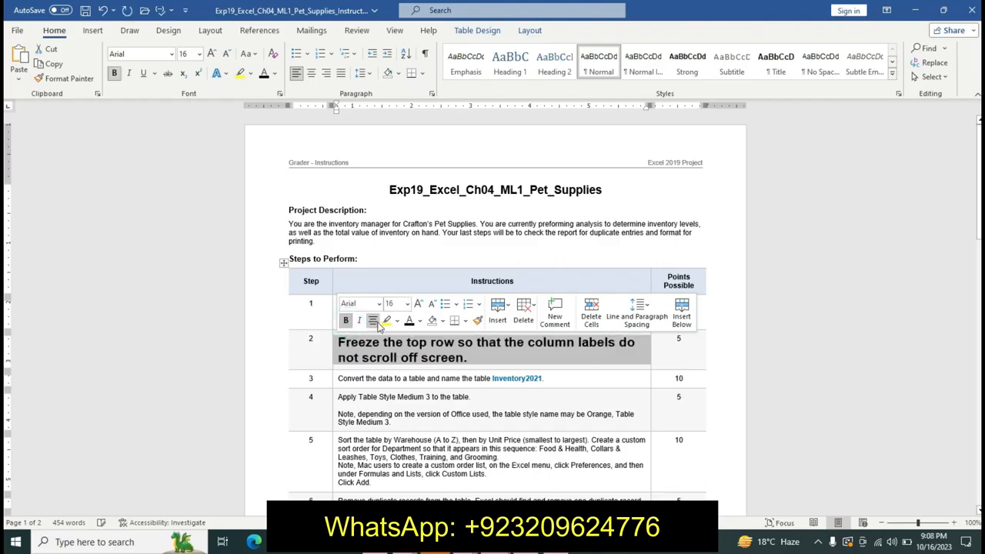
{"action": "left_click", "coordinate": [398, 324]}
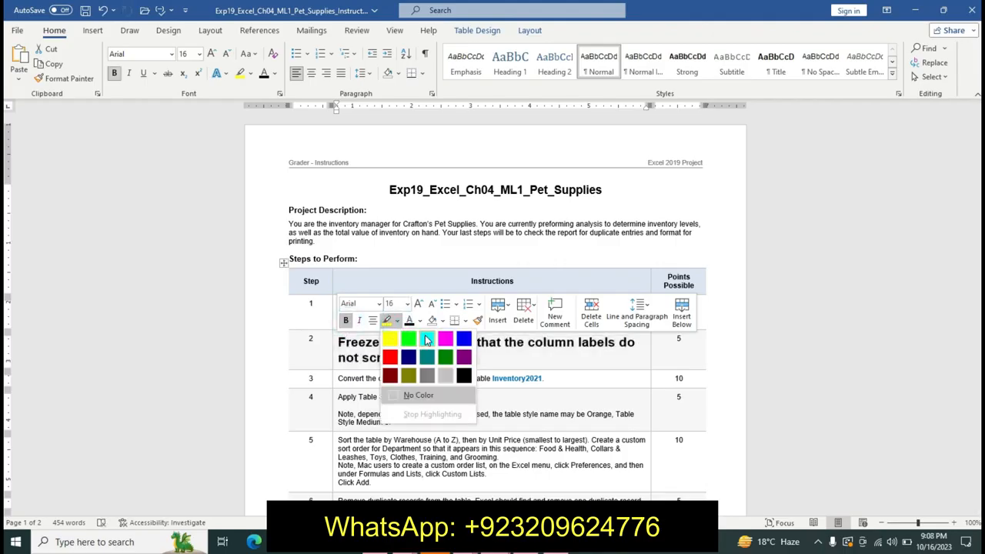
{"action": "left_click", "coordinate": [429, 338]}
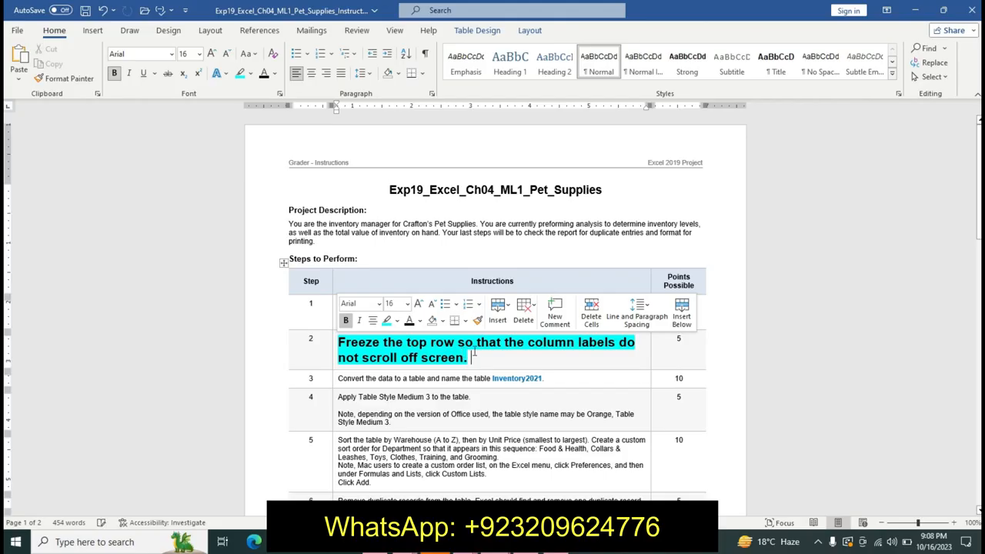
{"action": "left_click", "coordinate": [508, 341]}
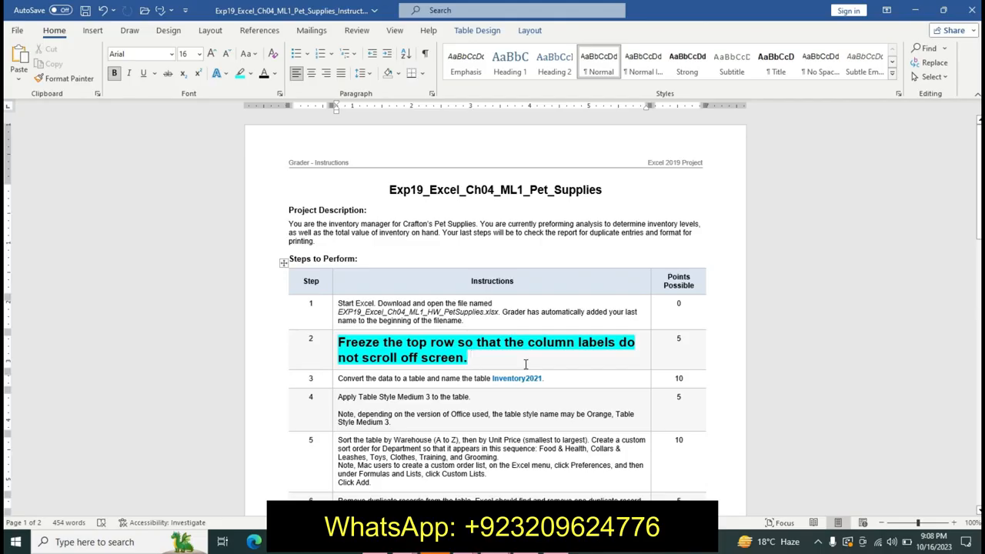
{"action": "left_click", "coordinate": [525, 364]}
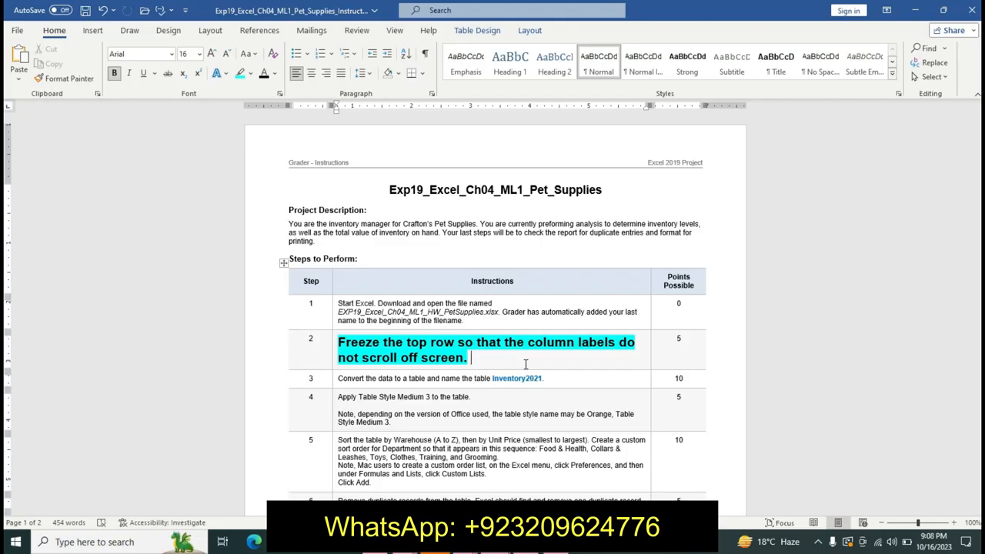
Step: Switch to the Pet Supplies workbook in Excel and freeze the top row of the Inventory sheet
{"action": "key", "text": "alt+Tab"}
{"action": "left_click", "coordinate": [596, 265]}
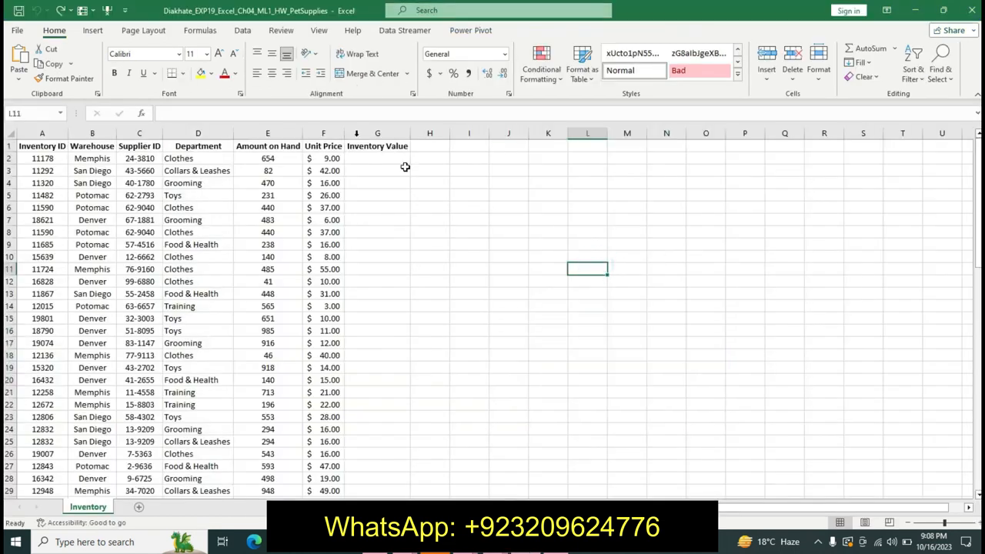
{"action": "left_click", "coordinate": [33, 156]}
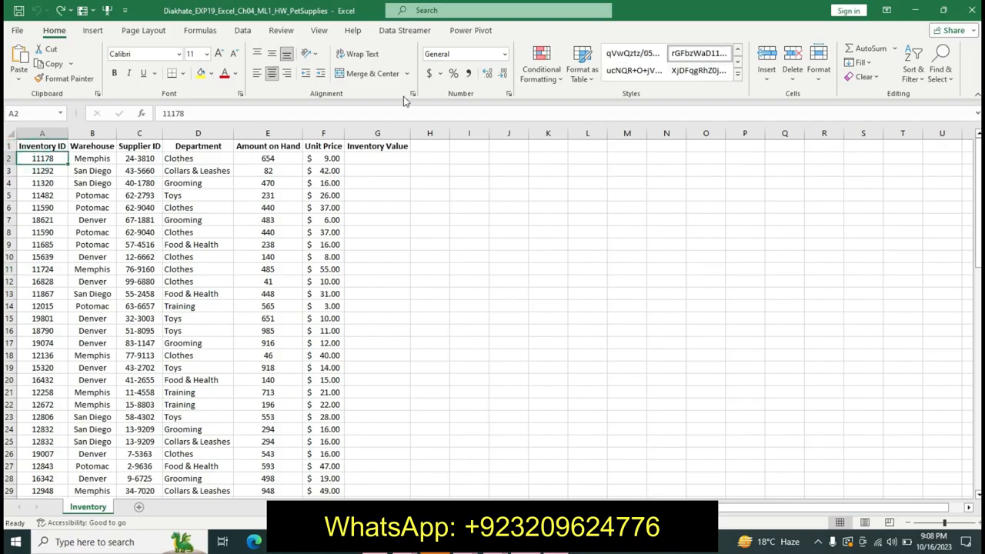
{"action": "left_click", "coordinate": [319, 30]}
{"action": "left_click", "coordinate": [428, 64]}
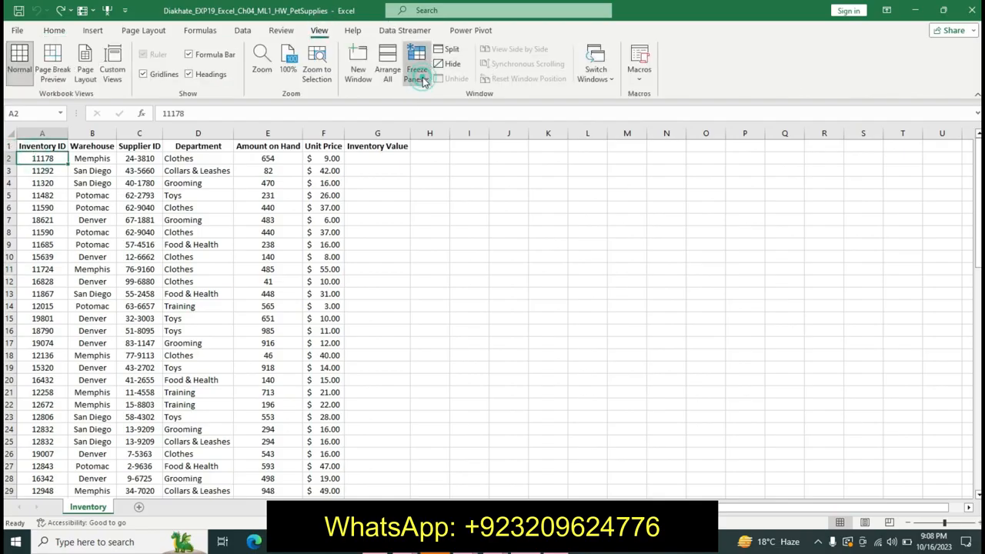
{"action": "left_click", "coordinate": [431, 157]}
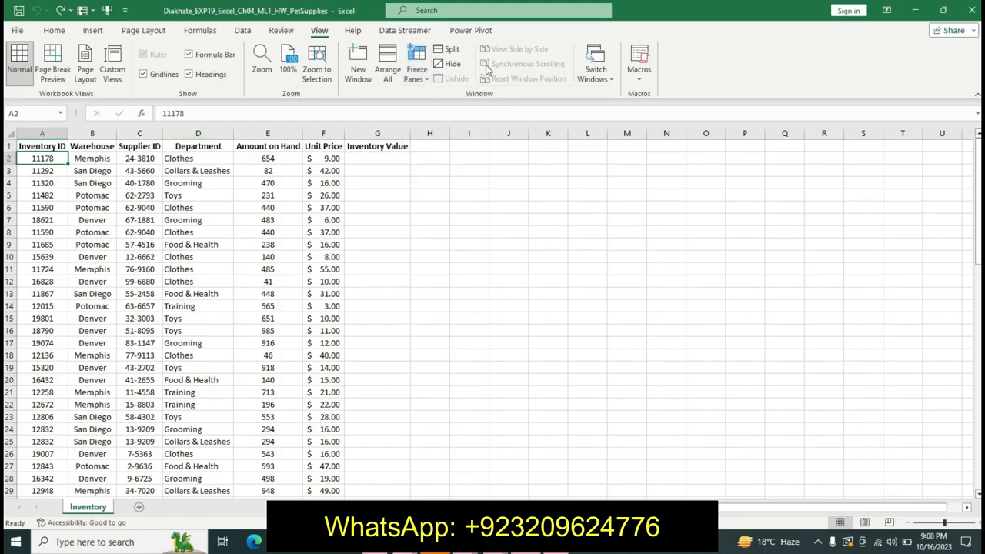
Step: Unfreeze the panes on the Inventory sheet and freeze its top row again
{"action": "left_click", "coordinate": [416, 68]}
{"action": "left_click", "coordinate": [443, 104]}
{"action": "left_click", "coordinate": [416, 70]}
{"action": "left_click", "coordinate": [442, 137]}
Step: Return to the instructions document in Word and undo the formatting applied to the step 2 instruction
{"action": "mouse_move", "coordinate": [496, 542]}
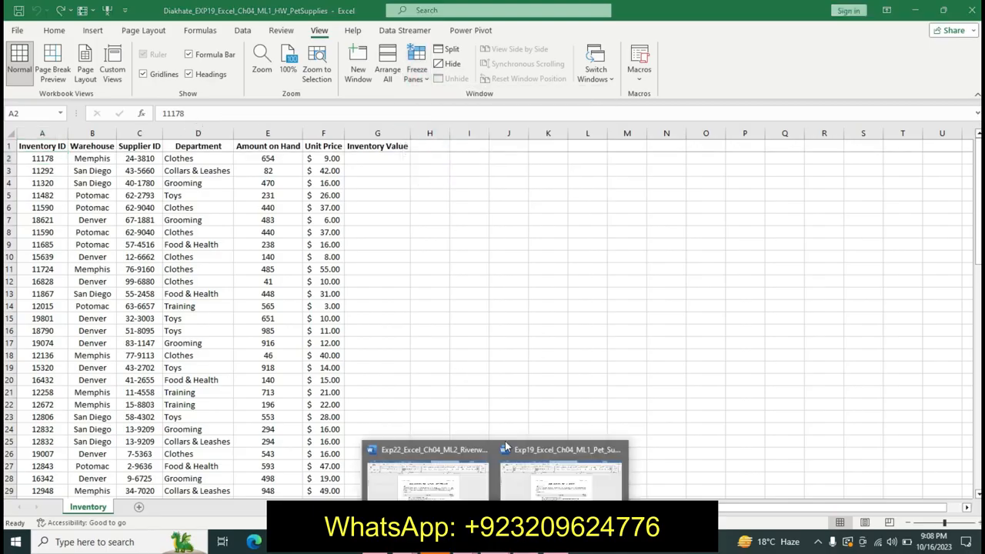
{"action": "left_click", "coordinate": [561, 461]}
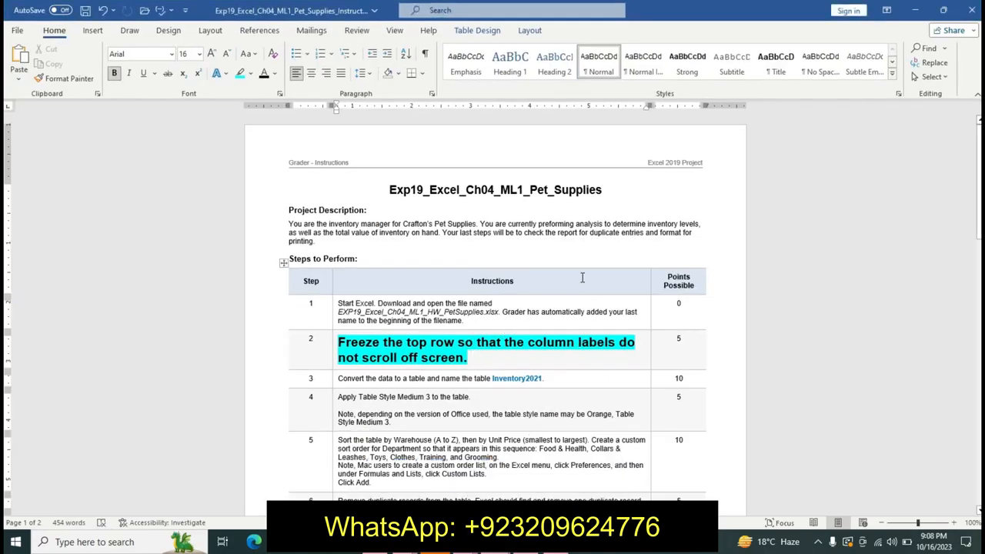
{"action": "key", "text": "ctrl+z"}
{"action": "key", "text": "ctrl+z"}
{"action": "key", "text": "ctrl+z"}
{"action": "key", "text": "ctrl+z"}
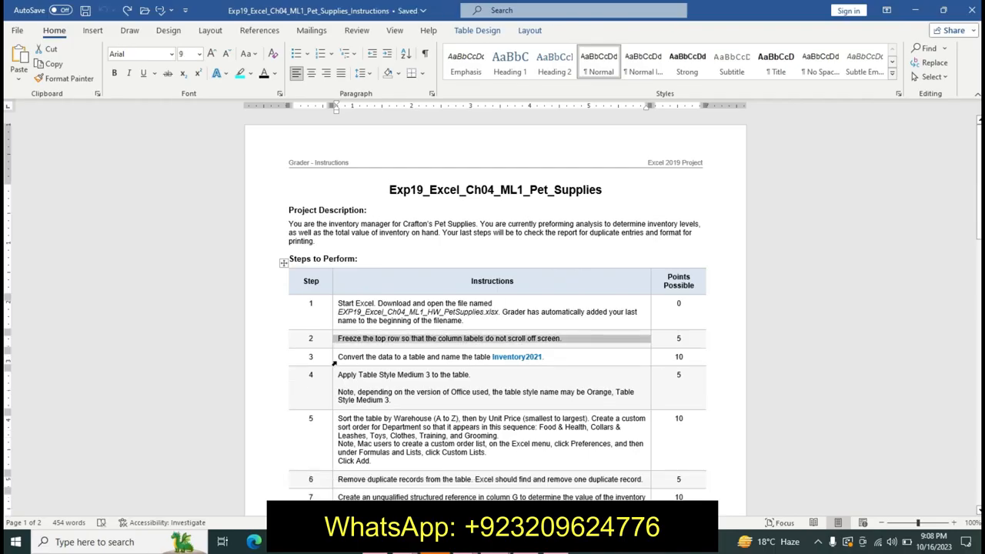
Step: Format the step 3 instruction about converting the data to a table as 16 pt bold with turquoise highlighting
{"action": "left_click", "coordinate": [334, 361]}
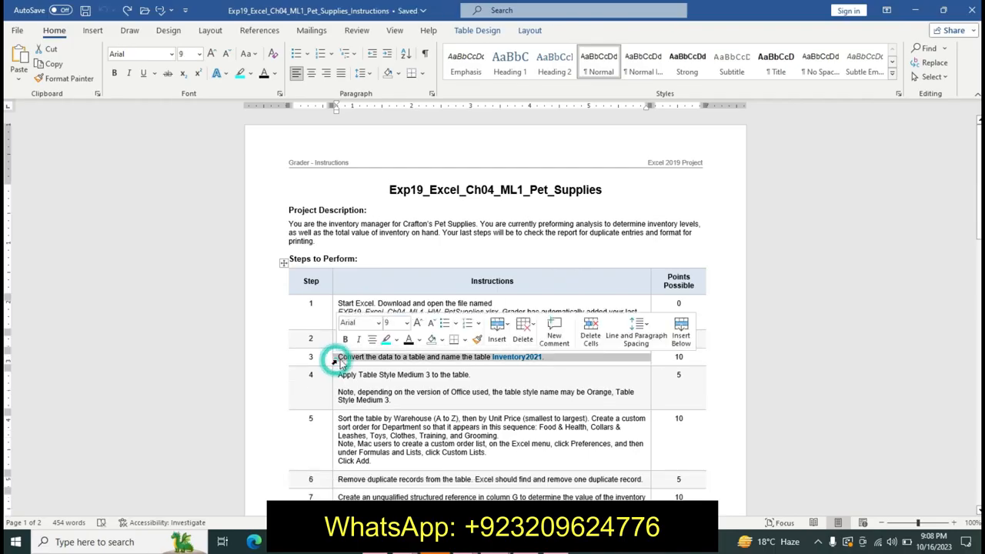
{"action": "left_click", "coordinate": [406, 323]}
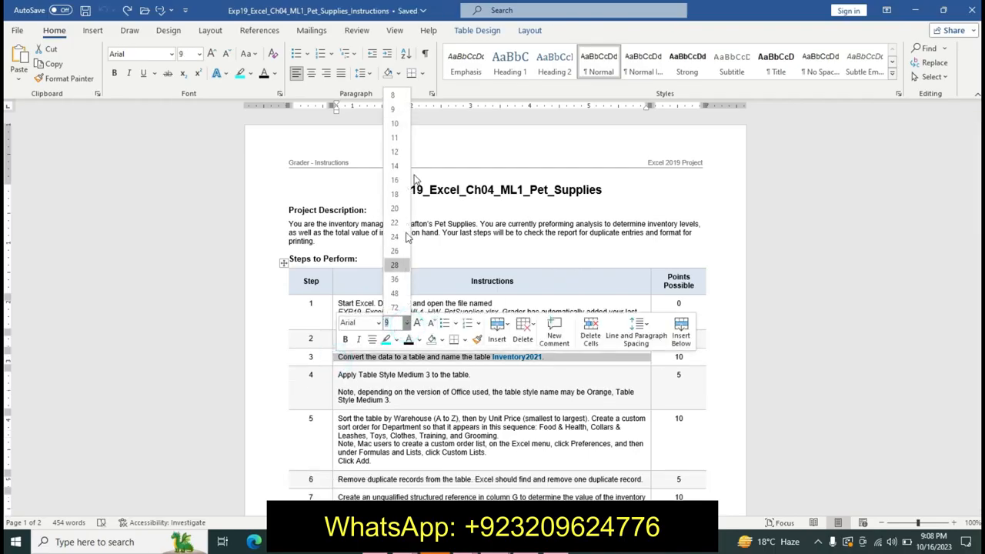
{"action": "left_click", "coordinate": [394, 182]}
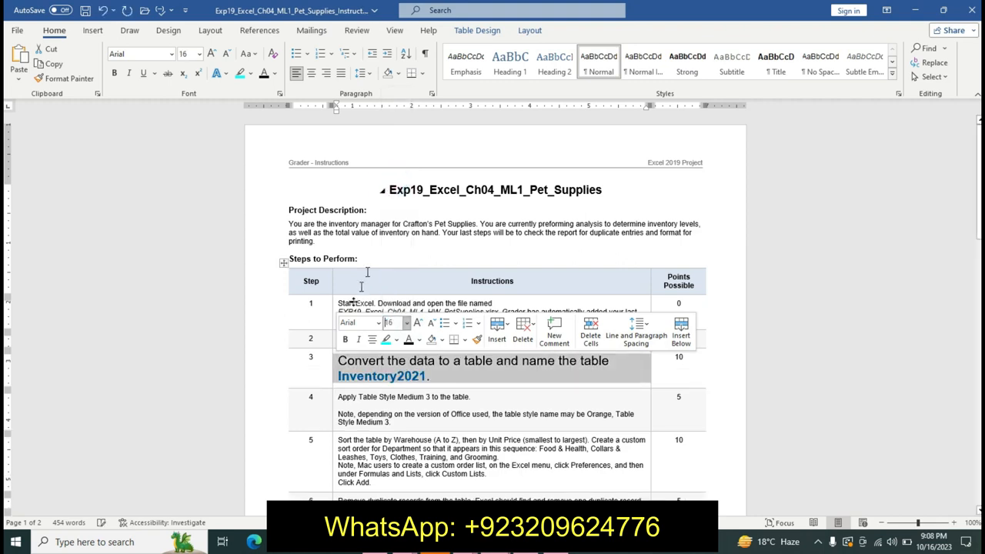
{"action": "left_click", "coordinate": [345, 340]}
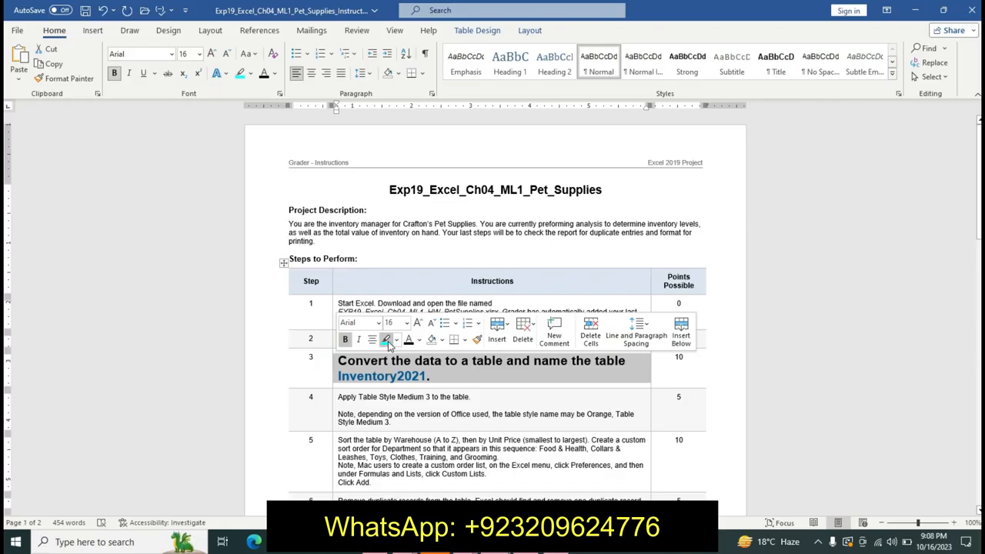
{"action": "left_click", "coordinate": [386, 340]}
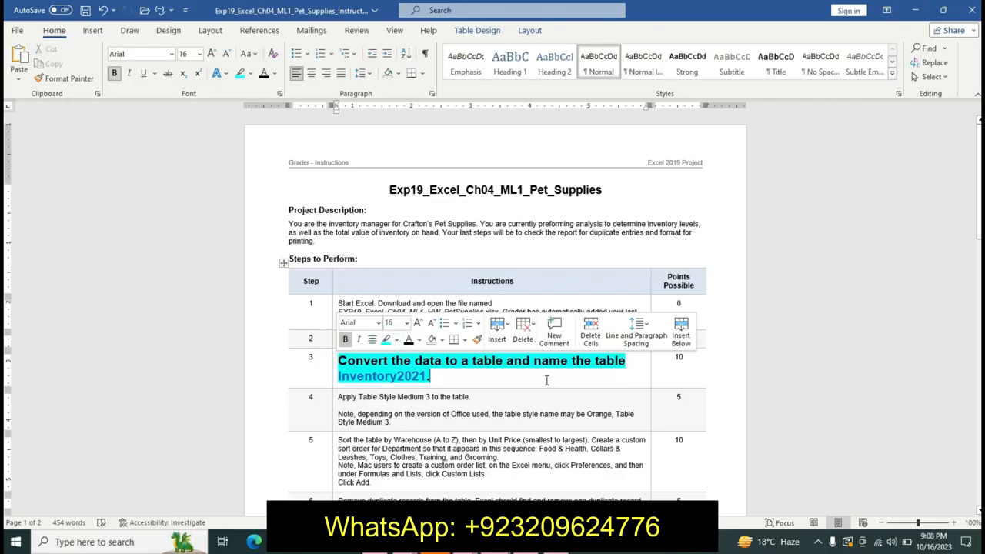
{"action": "left_click_drag", "start_coordinate": [340, 376], "coordinate": [422, 380]}
{"action": "left_click", "coordinate": [361, 382]}
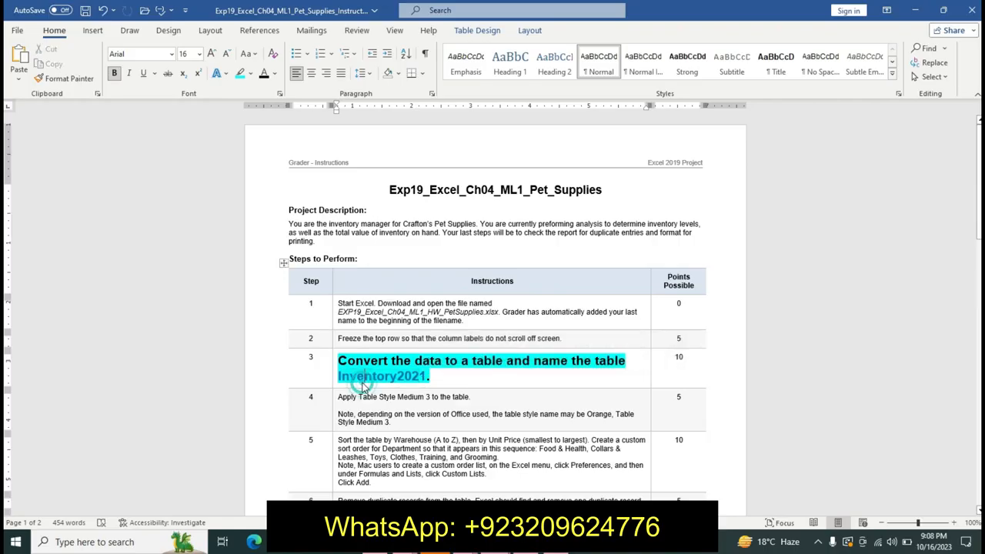
Step: Copy the table name Inventory2021 from step 3, switch to the Pet Supplies workbook in Excel, and convert A1:G79 to a table with headers
{"action": "left_click_drag", "start_coordinate": [339, 376], "coordinate": [427, 381]}
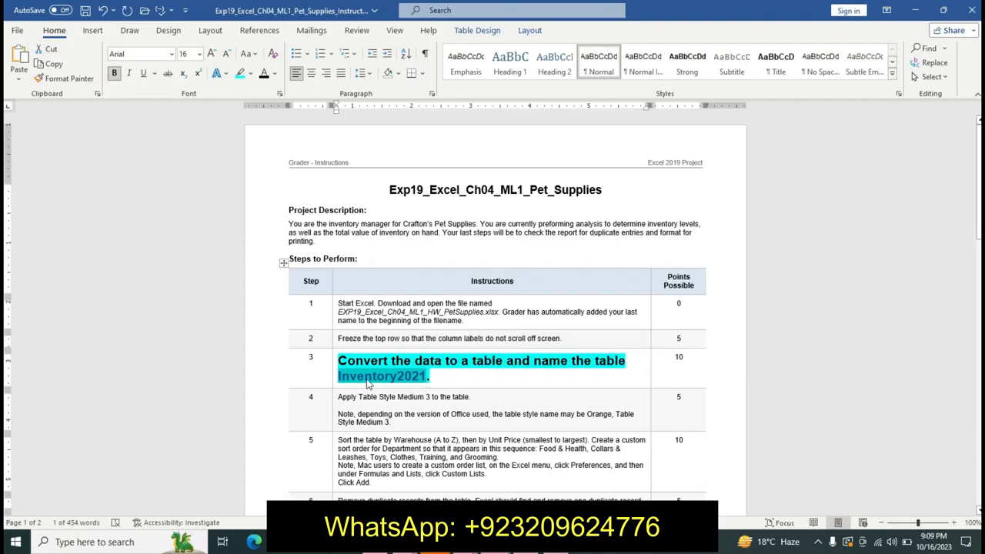
{"action": "key", "text": "alt+Tab"}
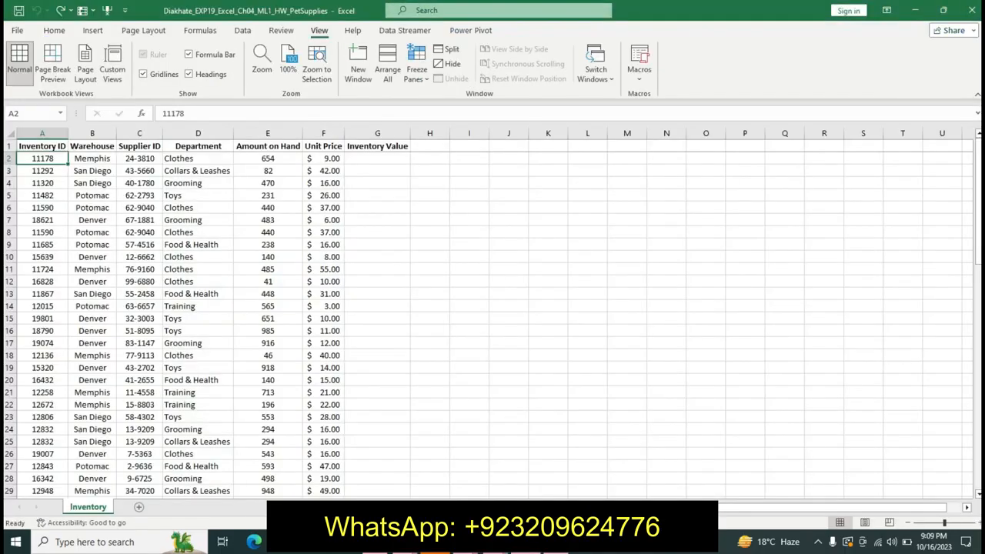
{"action": "left_click", "coordinate": [184, 291]}
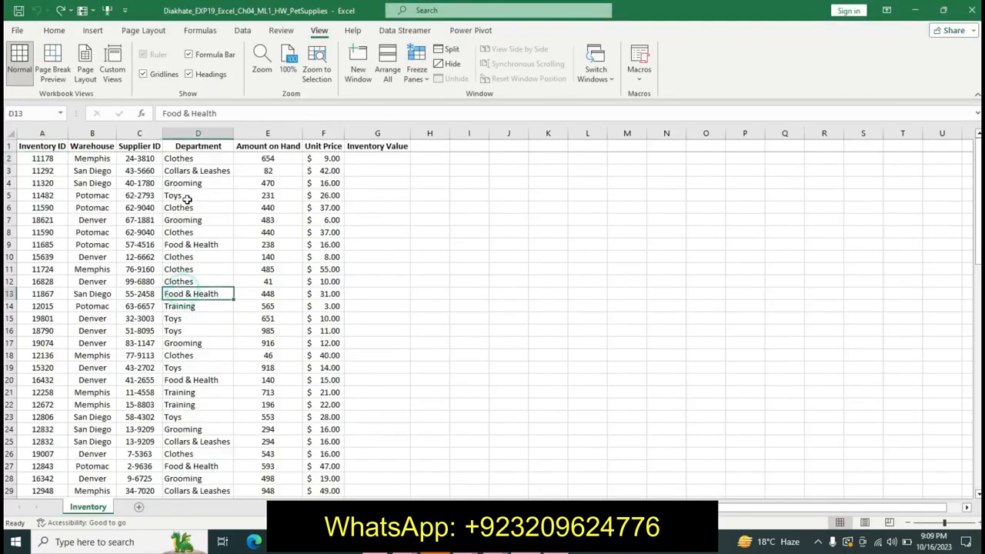
{"action": "left_click", "coordinate": [93, 30]}
{"action": "left_click", "coordinate": [108, 58]}
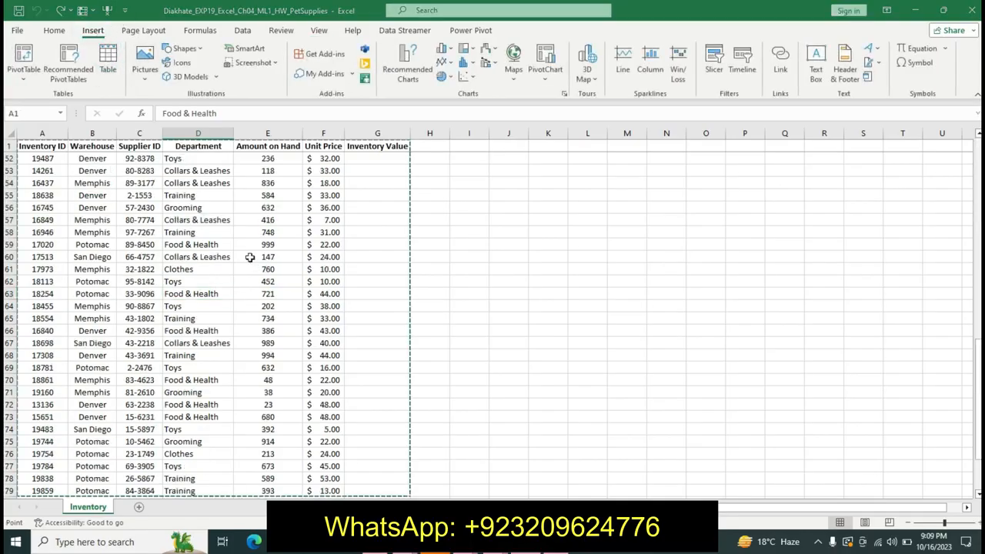
{"action": "left_click", "coordinate": [588, 316]}
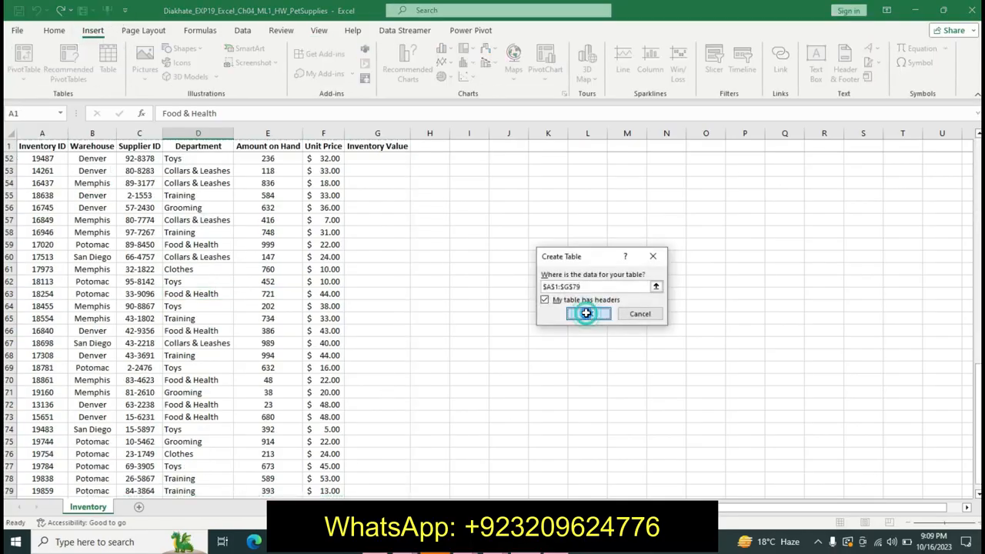
Step: Recheck the step 3 instruction in Word, return to the Excel workbook, and name the new table Inventory2021
{"action": "left_click", "coordinate": [479, 541]}
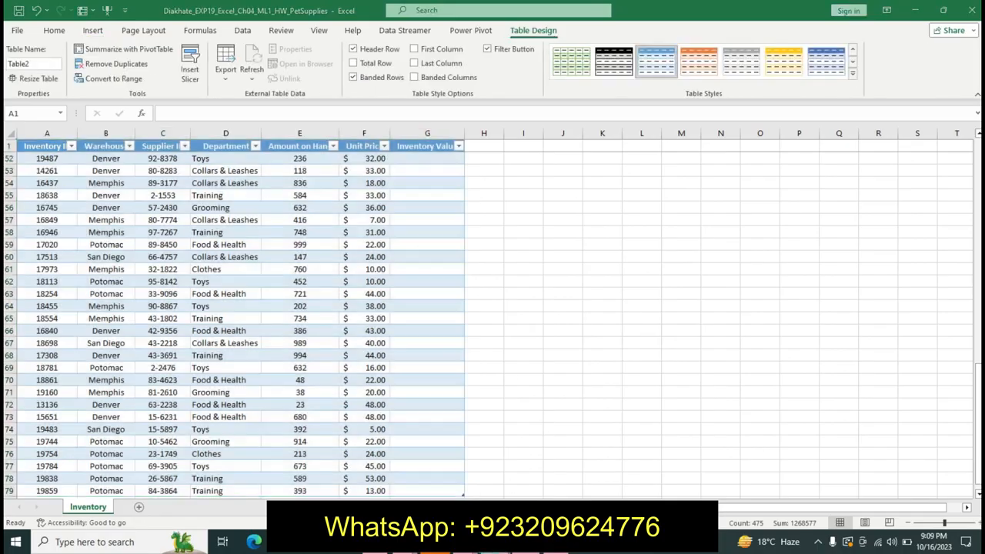
{"action": "left_click", "coordinate": [548, 480]}
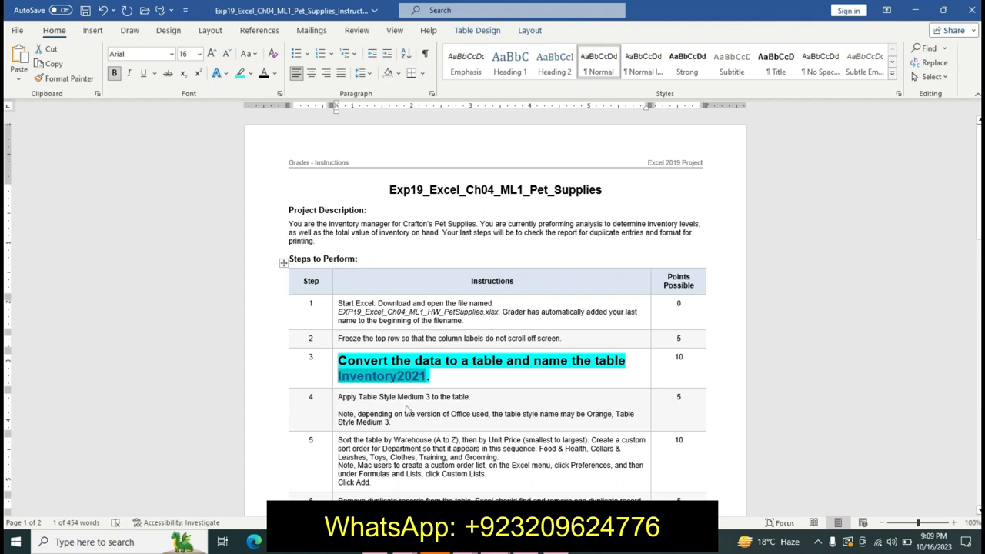
{"action": "key", "text": "alt+Tab"}
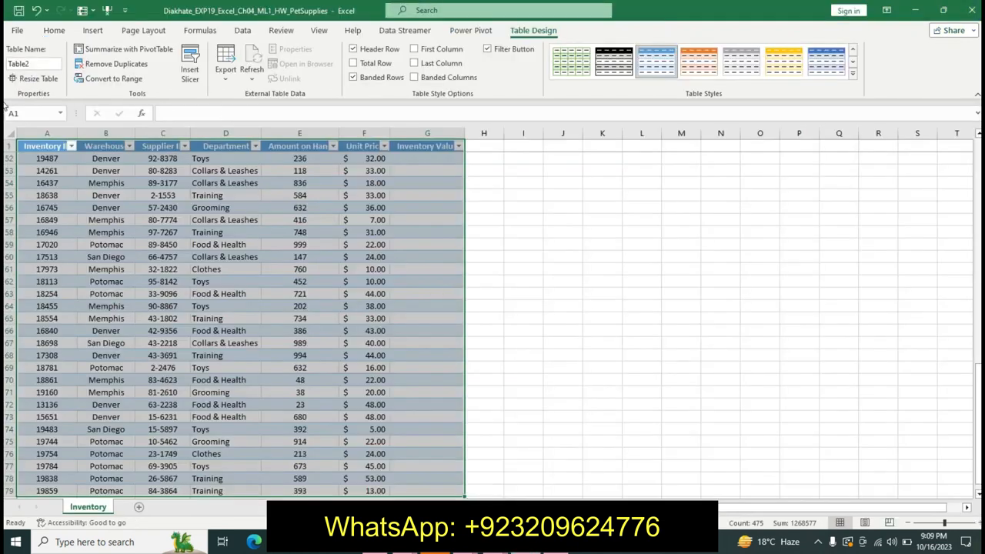
{"action": "left_click", "coordinate": [37, 64]}
{"action": "key", "text": "BackSpace"}
{"action": "key", "text": "ctrl+v"}
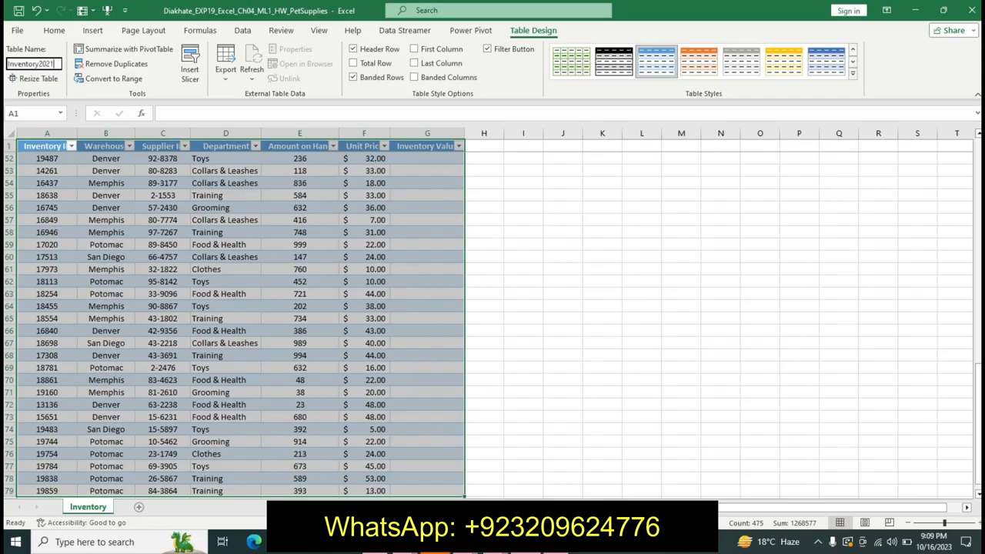
{"action": "key", "text": "Return"}
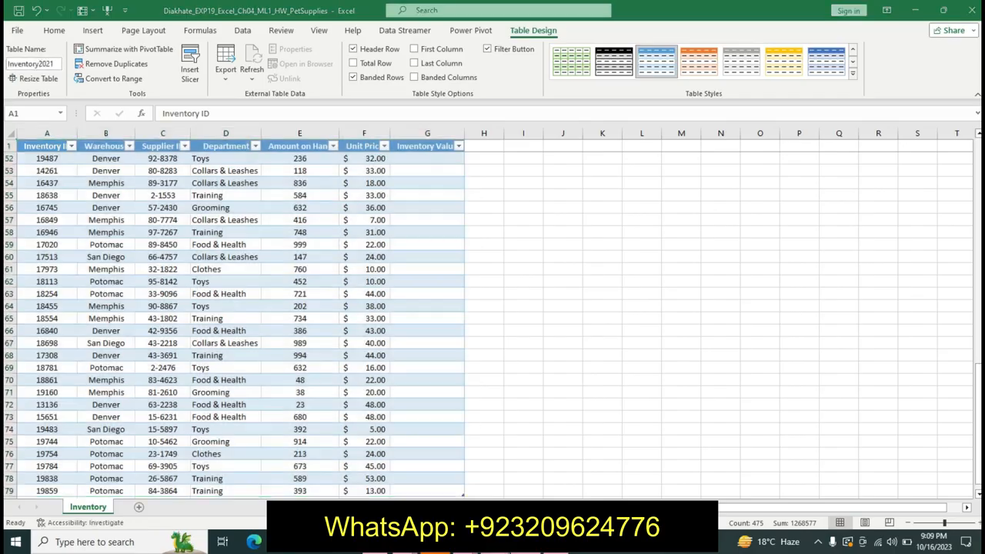
Step: Return to the instructions document in Word and undo the formatting applied to the step 3 instruction
{"action": "left_click", "coordinate": [495, 541]}
{"action": "left_click", "coordinate": [548, 493]}
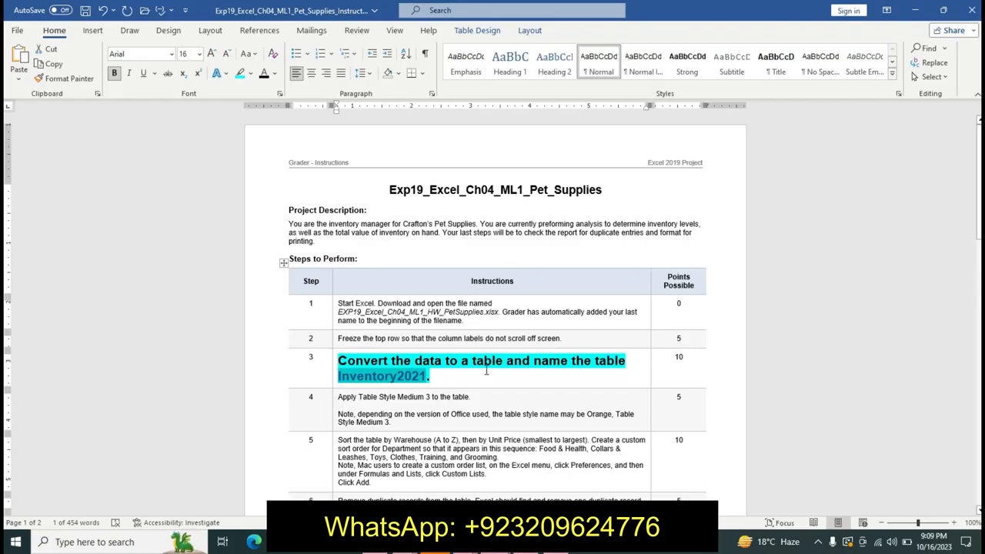
{"action": "key", "text": "ctrl+z"}
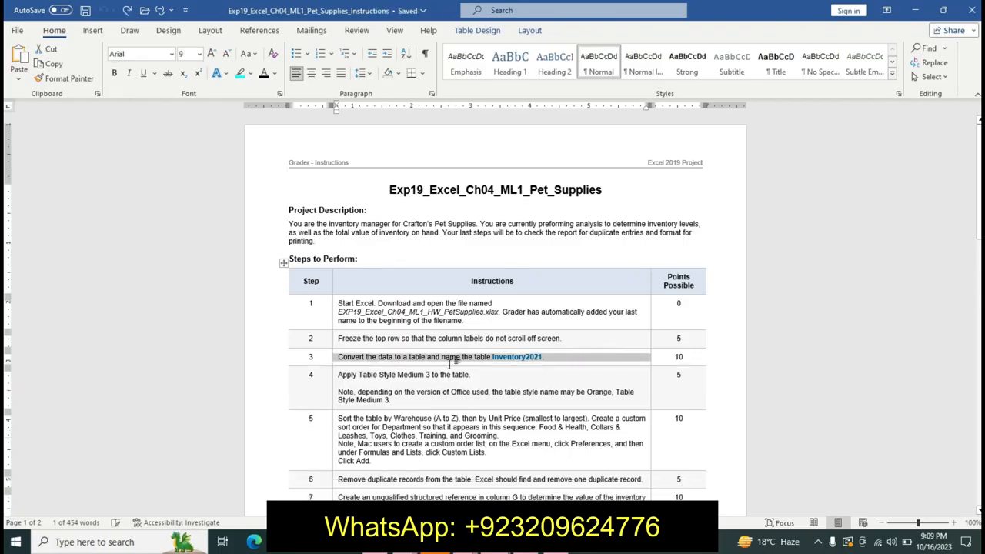
Step: Format the step 4 instruction about applying Table Style Medium 3 as 14 pt bold with turquoise highlighting
{"action": "left_click_drag", "start_coordinate": [338, 374], "coordinate": [471, 374]}
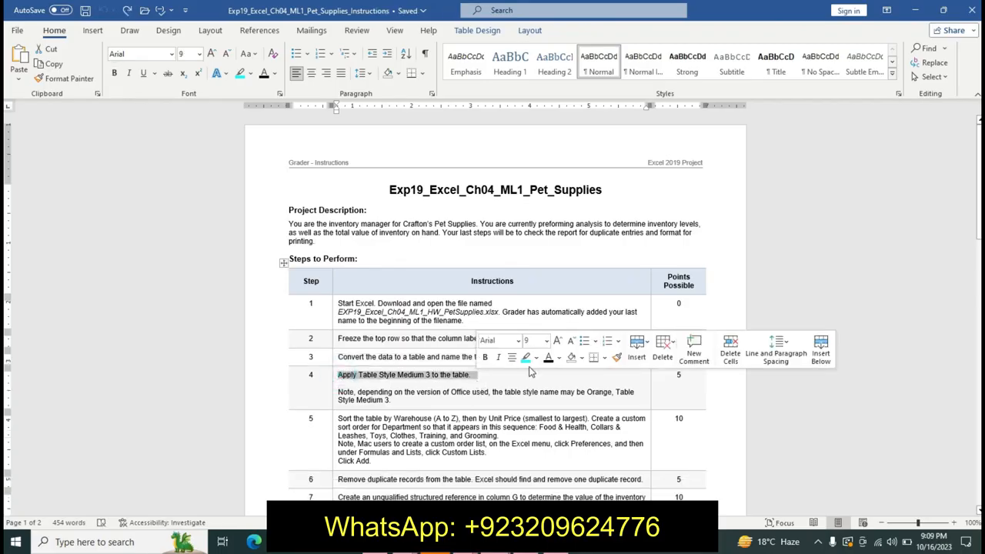
{"action": "left_click", "coordinate": [527, 358]}
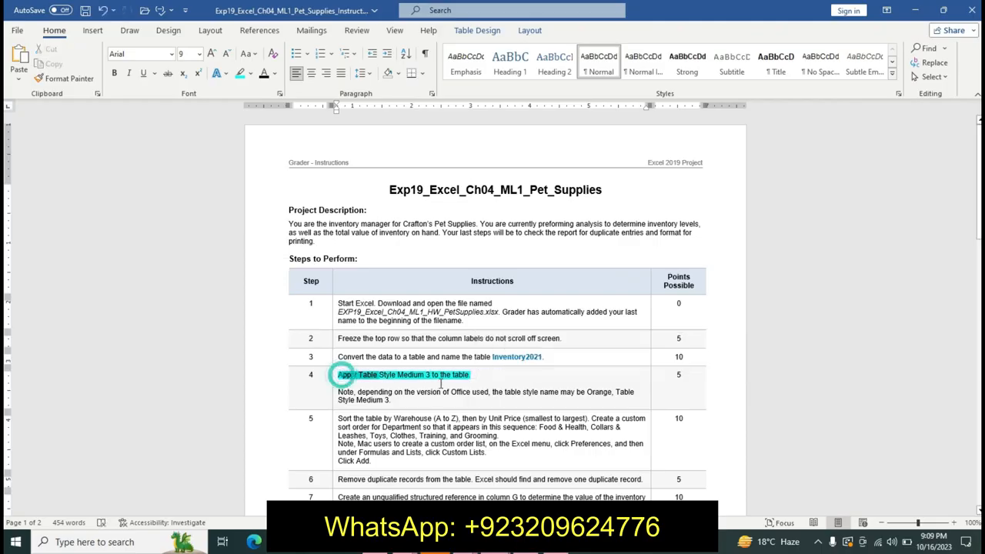
{"action": "left_click_drag", "start_coordinate": [338, 375], "coordinate": [477, 377]}
{"action": "left_click", "coordinate": [542, 347]}
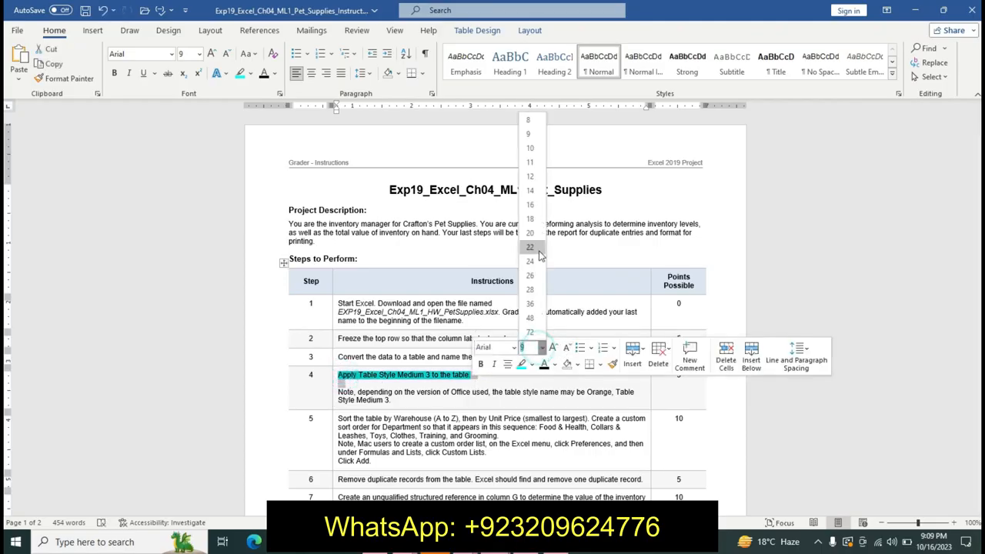
{"action": "left_click", "coordinate": [529, 190]}
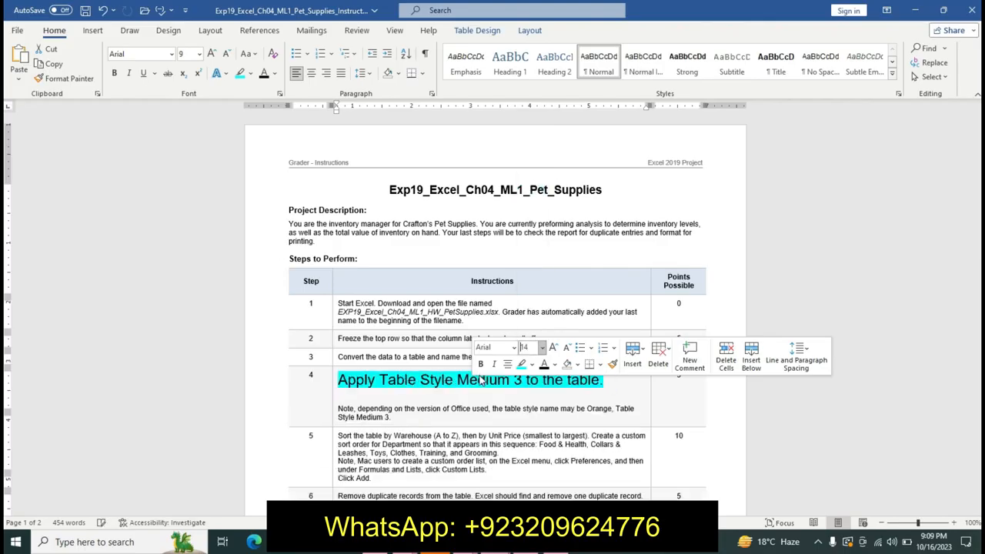
{"action": "left_click", "coordinate": [480, 363]}
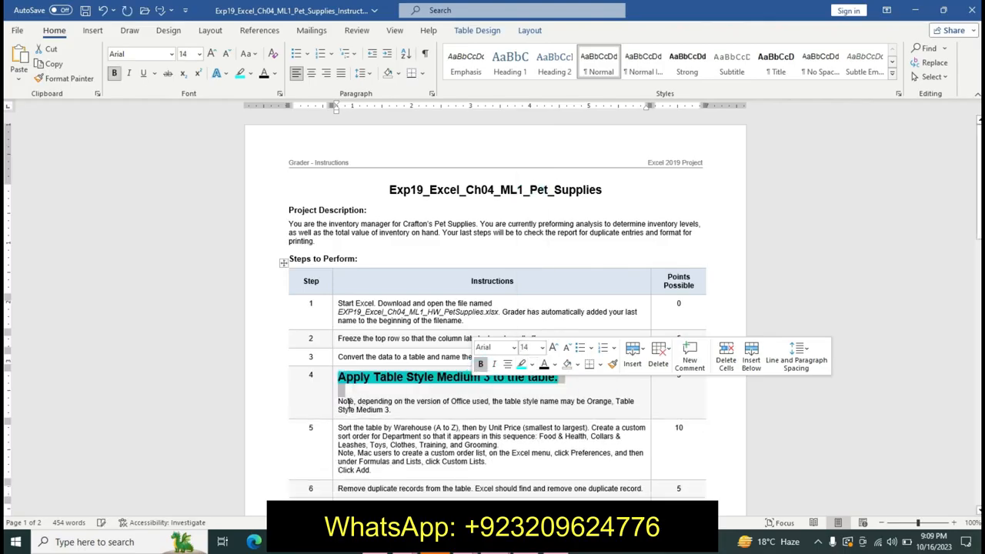
Step: Highlight the step 4 note about the table style name in yellow and select the step 4 instruction sentence
{"action": "left_click", "coordinate": [343, 401]}
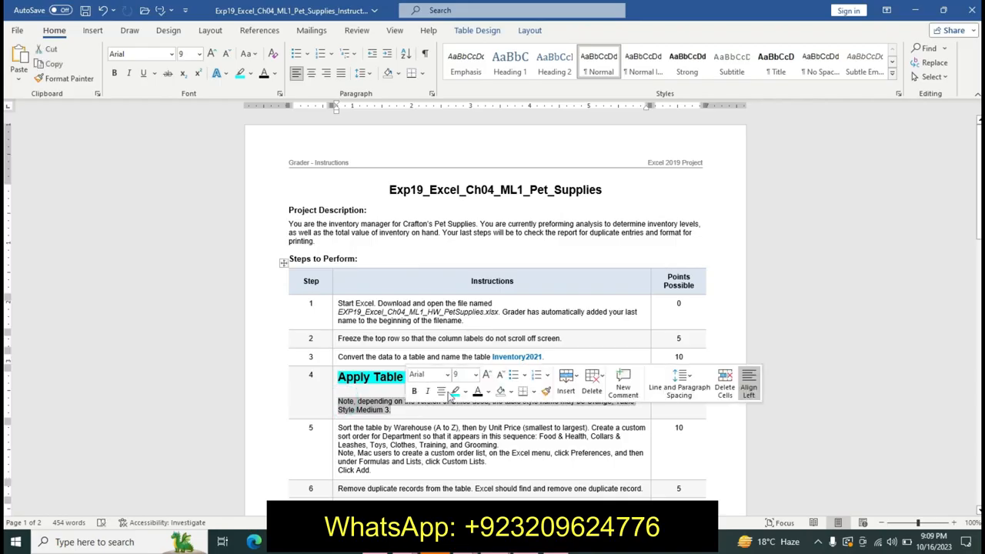
{"action": "left_click", "coordinate": [464, 391]}
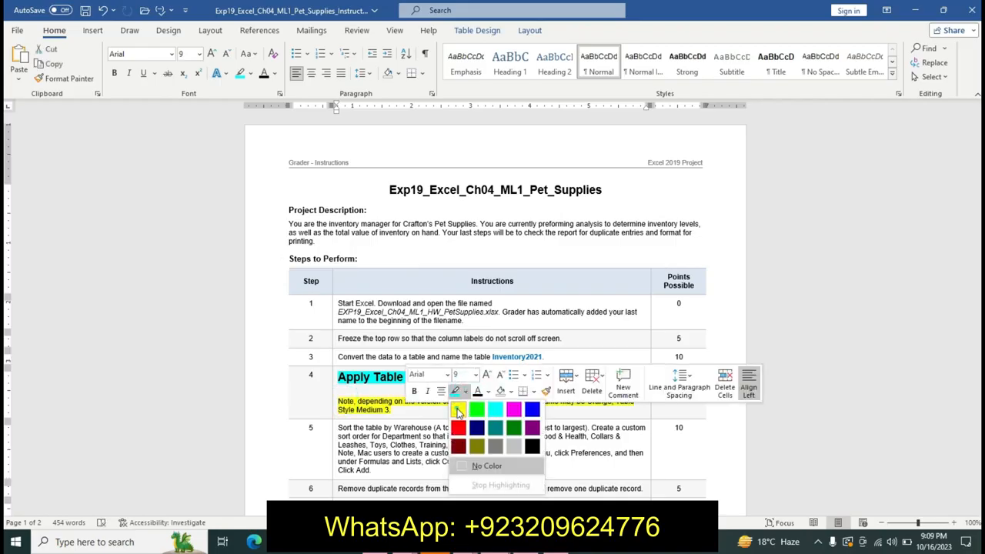
{"action": "left_click", "coordinate": [459, 409]}
{"action": "left_click", "coordinate": [346, 377]}
{"action": "left_click_drag", "start_coordinate": [347, 377], "coordinate": [564, 377]}
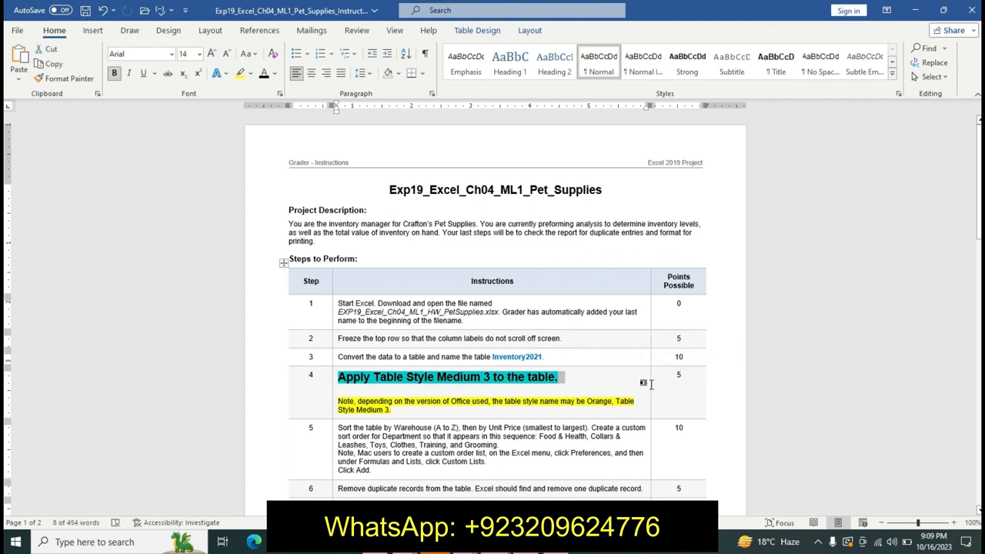
Step: Switch to the Pet Supplies workbook in Excel and apply Orange, Table Style Medium 3 to the Inventory2021 table
{"action": "key", "text": "alt+Tab"}
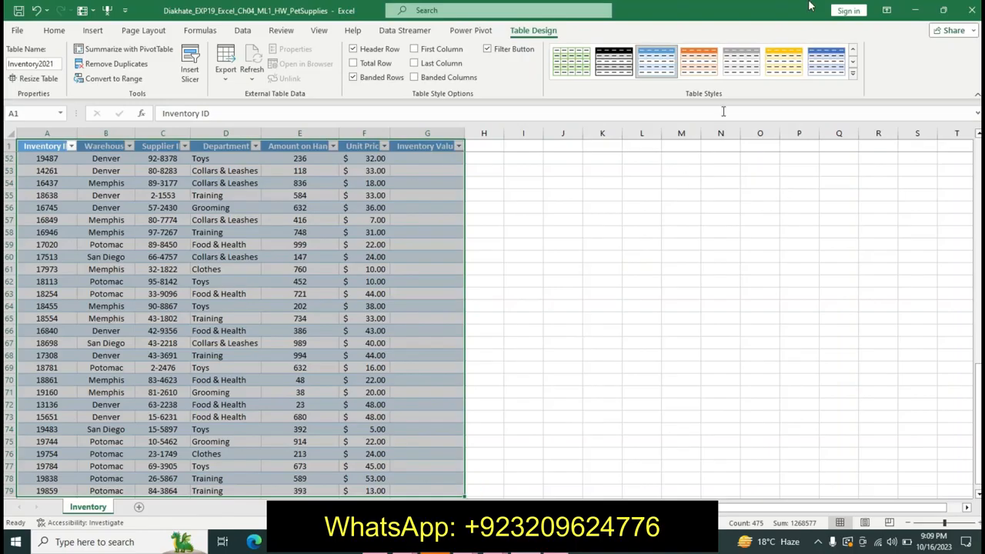
{"action": "left_click", "coordinate": [851, 77]}
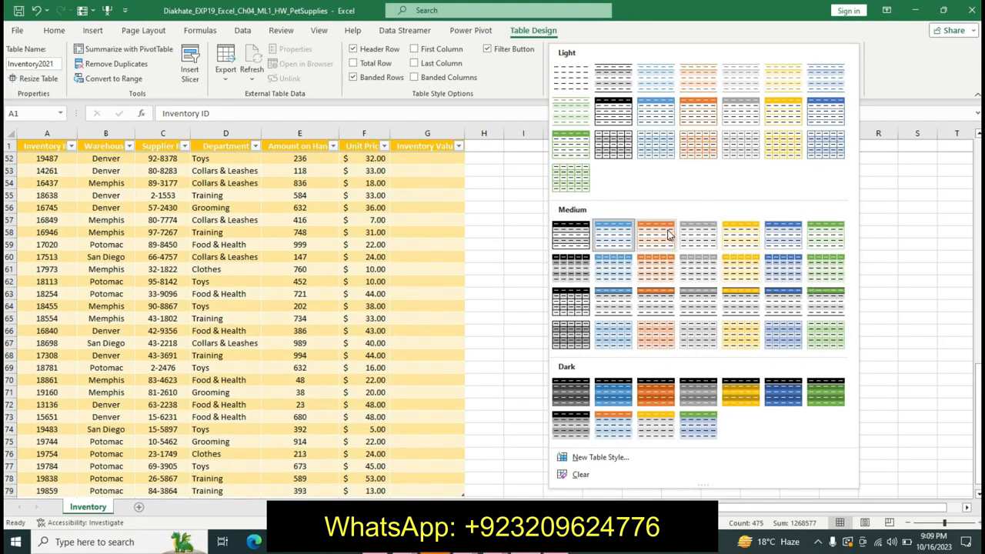
{"action": "left_click", "coordinate": [668, 234]}
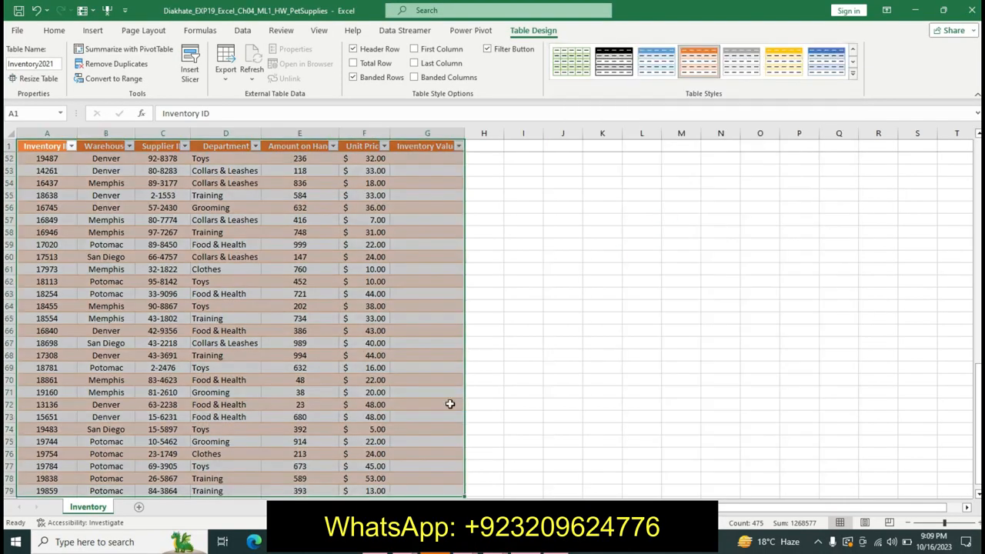
Step: Return to the instructions document in Word and undo all formatting applied to the step 4 instruction and its note
{"action": "mouse_move", "coordinate": [500, 541]}
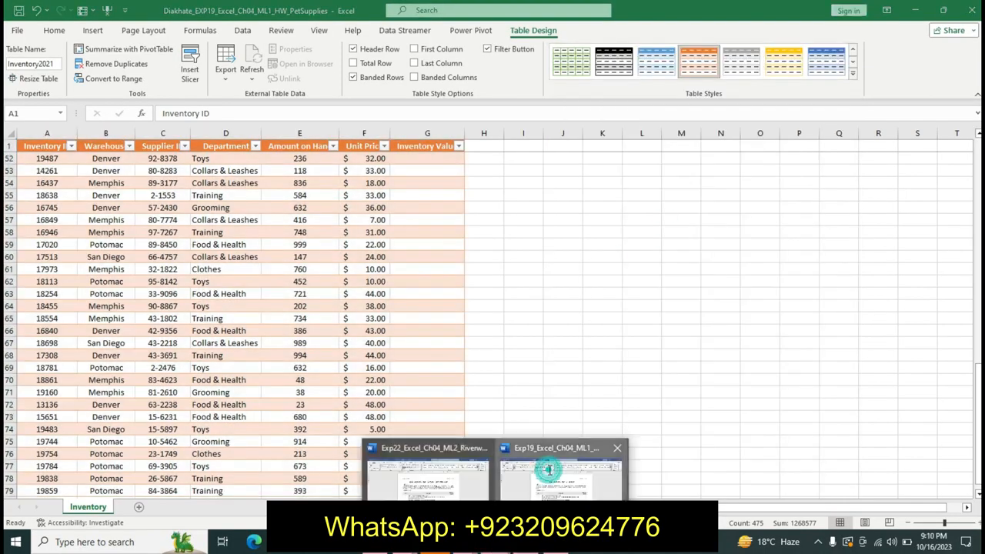
{"action": "left_click", "coordinate": [550, 470]}
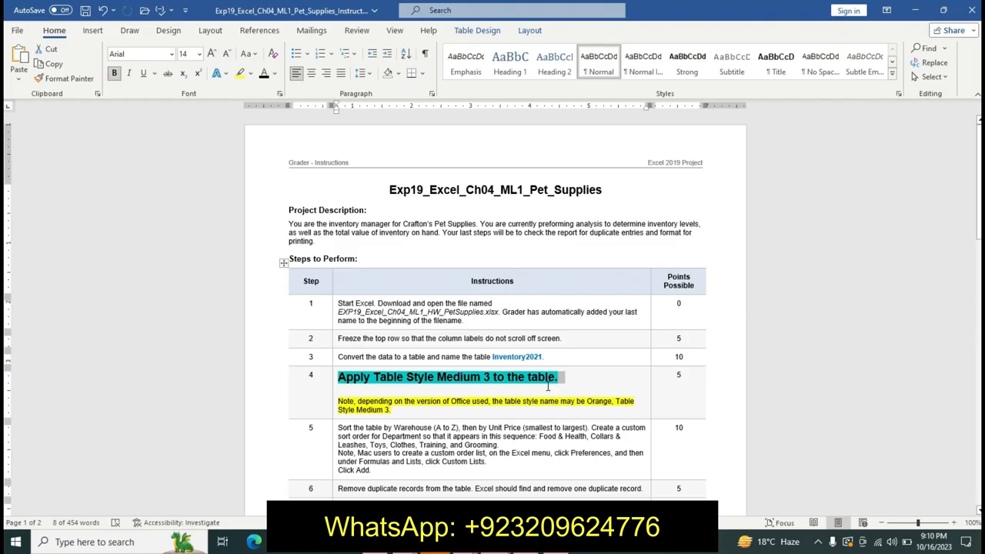
{"action": "key", "text": "ctrl+z"}
{"action": "key", "text": "ctrl+z"}
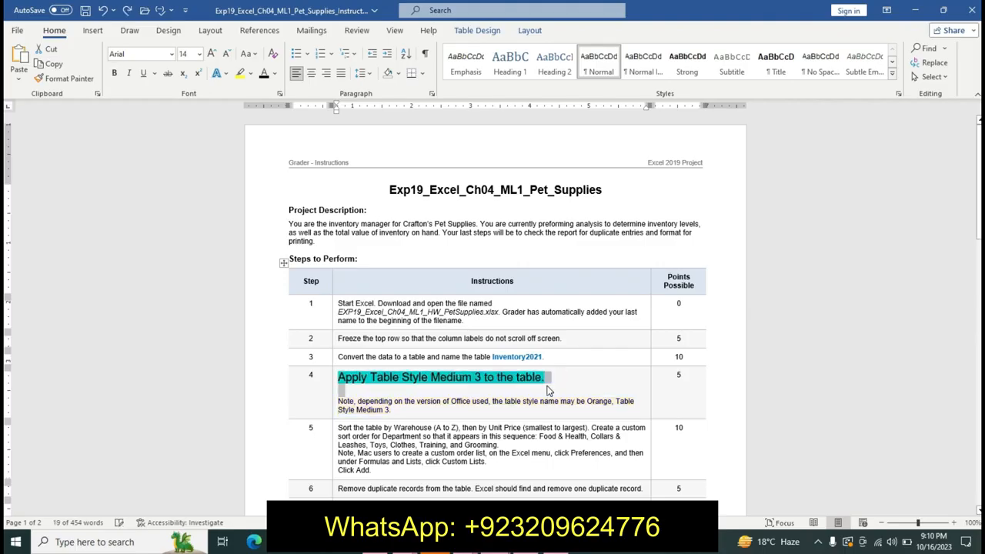
{"action": "key", "text": "ctrl+z"}
{"action": "key", "text": "ctrl+z"}
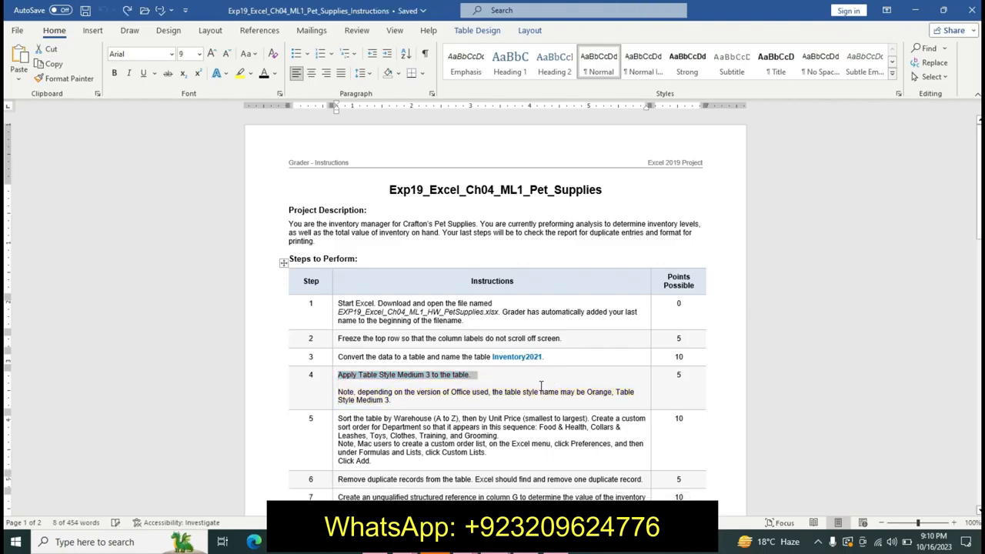
Step: Format the step 5 instruction about sorting the table and the custom Department order as 14 pt bold with turquoise highlighting
{"action": "left_click_drag", "start_coordinate": [978, 183], "coordinate": [978, 199]}
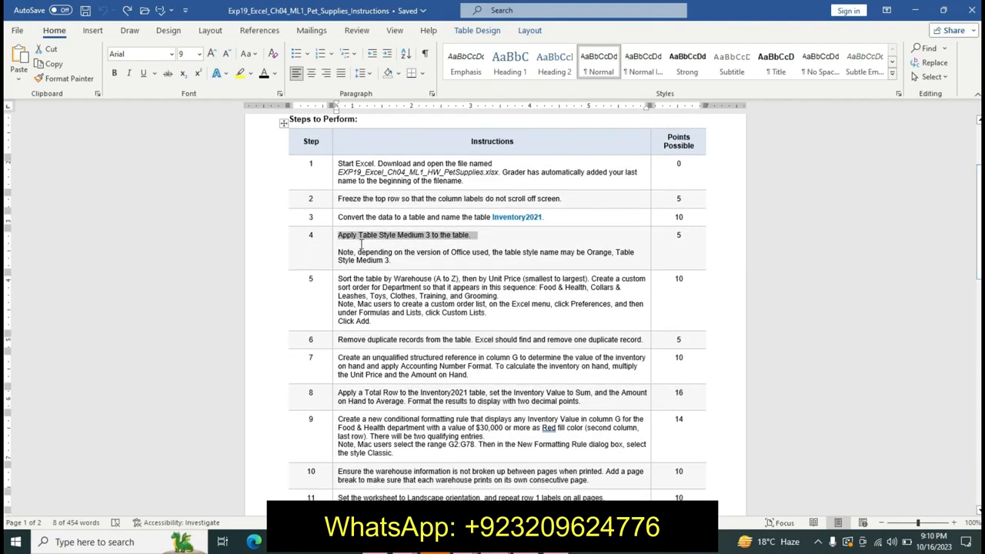
{"action": "left_click_drag", "start_coordinate": [339, 278], "coordinate": [502, 298]}
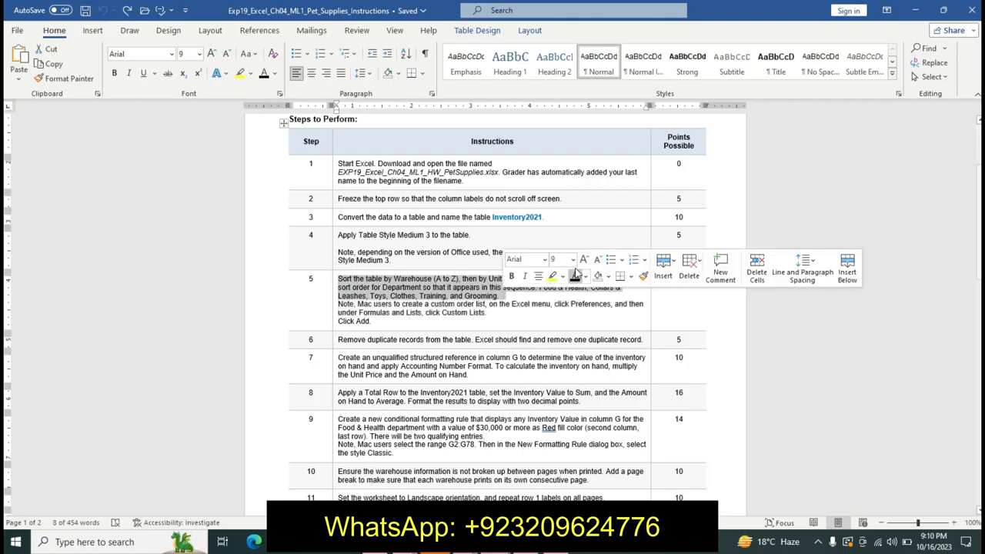
{"action": "left_click", "coordinate": [553, 276]}
{"action": "left_click", "coordinate": [369, 299]}
{"action": "left_click_drag", "start_coordinate": [338, 279], "coordinate": [539, 300]}
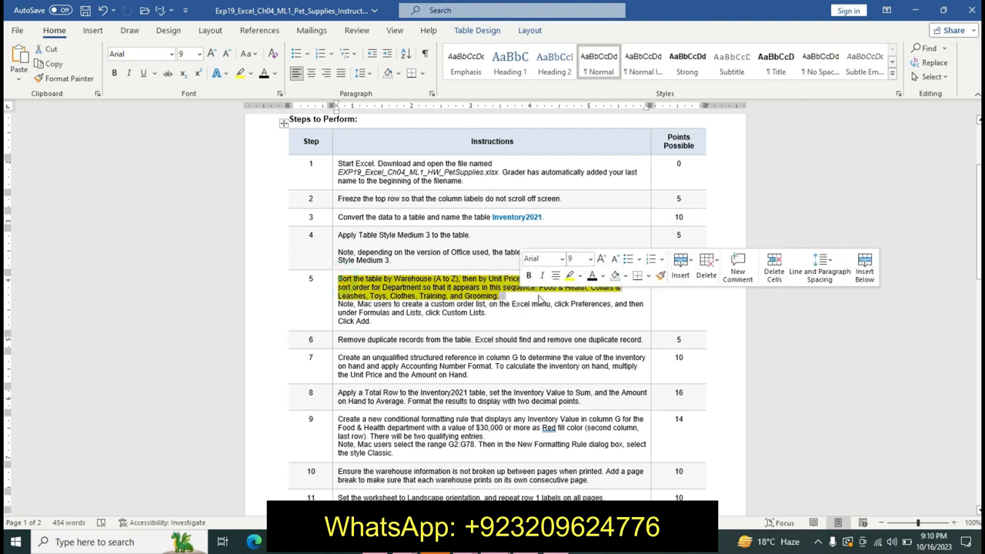
{"action": "left_click", "coordinate": [589, 259]}
{"action": "left_click", "coordinate": [578, 345]}
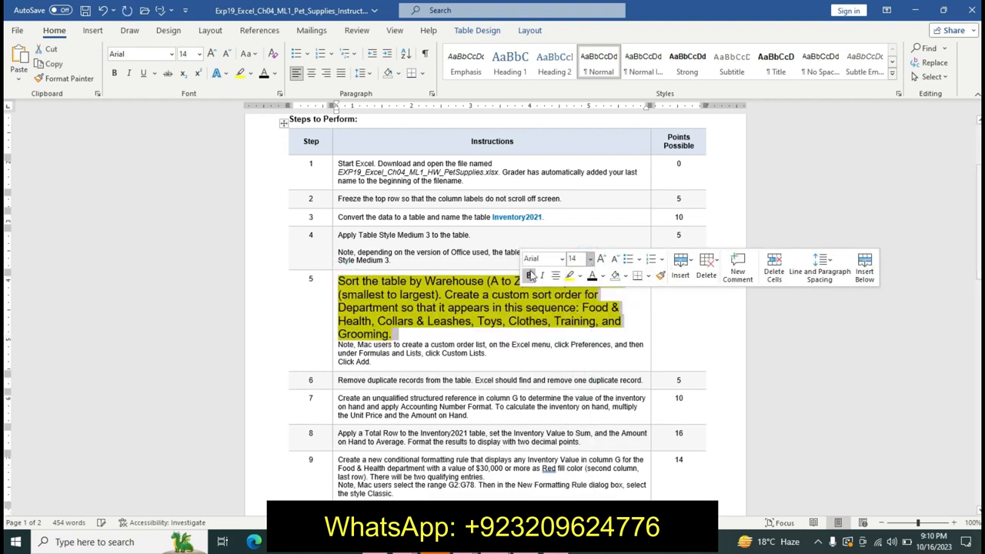
{"action": "left_click", "coordinate": [528, 275]}
{"action": "left_click", "coordinate": [579, 276]}
{"action": "left_click", "coordinate": [616, 298]}
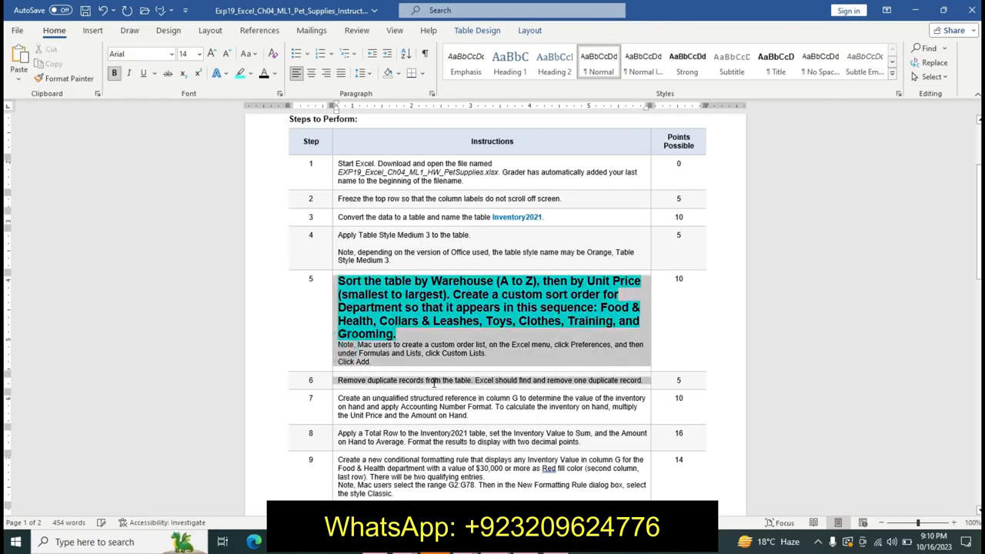
Step: Highlight the step 5 note for Mac users about creating a custom order list in yellow
{"action": "left_click", "coordinate": [340, 344]}
{"action": "left_click_drag", "start_coordinate": [338, 344], "coordinate": [454, 361]}
{"action": "left_click", "coordinate": [447, 340]}
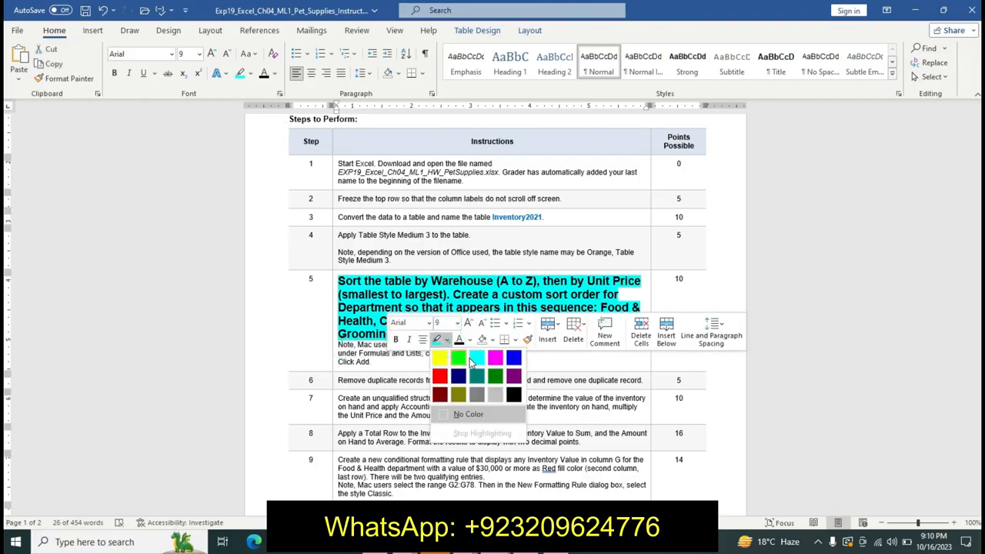
{"action": "left_click", "coordinate": [431, 353]}
{"action": "left_click", "coordinate": [398, 356]}
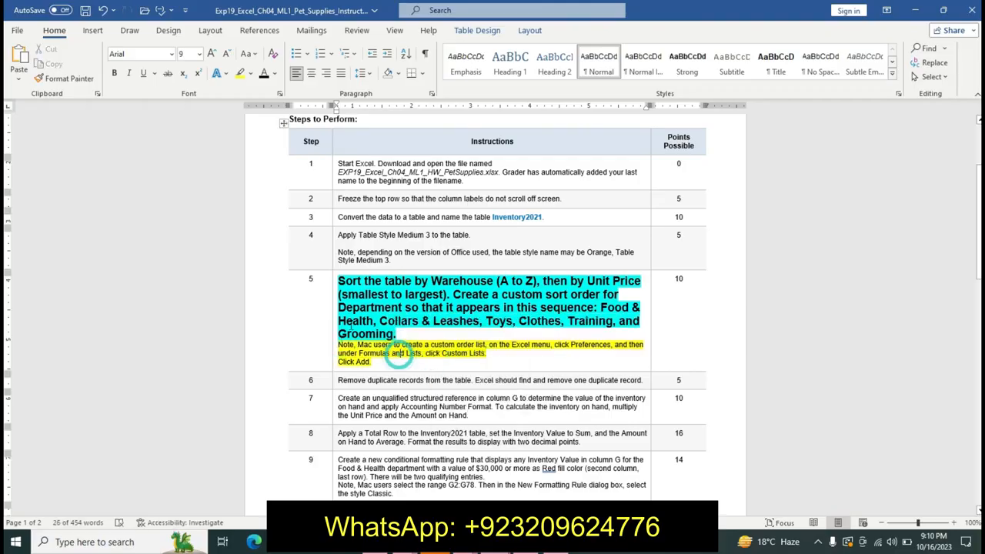
{"action": "left_click", "coordinate": [335, 279]}
{"action": "left_click", "coordinate": [453, 295]}
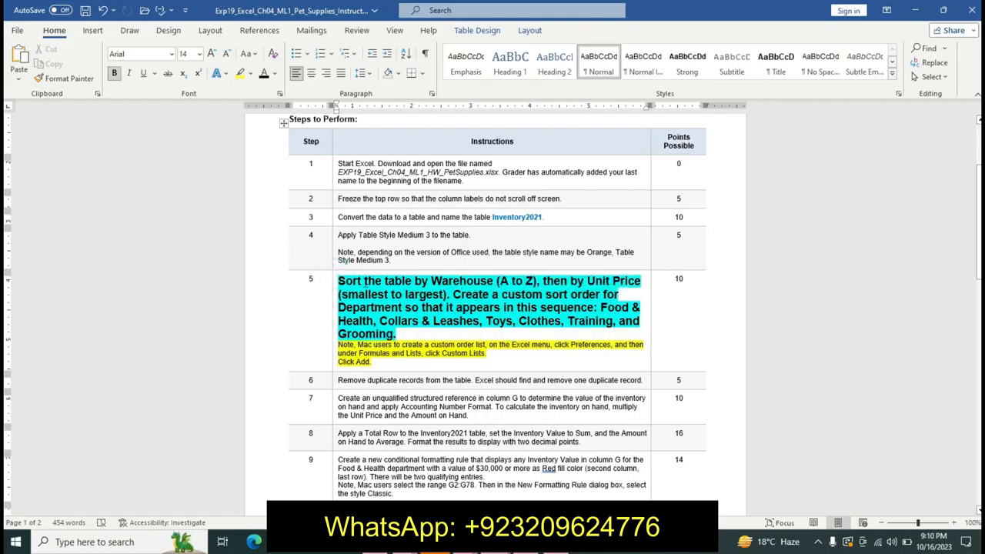
Step: Switch to the Pet Supplies workbook in Excel and start a custom sort of the Inventory2021 table by Warehouse, A to Z
{"action": "left_click_drag", "start_coordinate": [530, 281], "coordinate": [537, 282]}
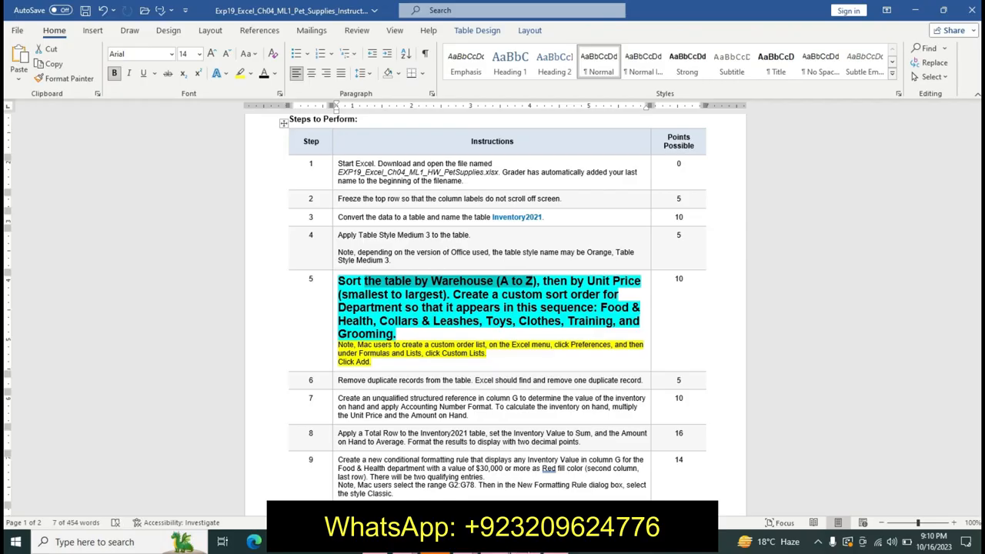
{"action": "key", "text": "alt+Tab"}
{"action": "left_click", "coordinate": [337, 413]}
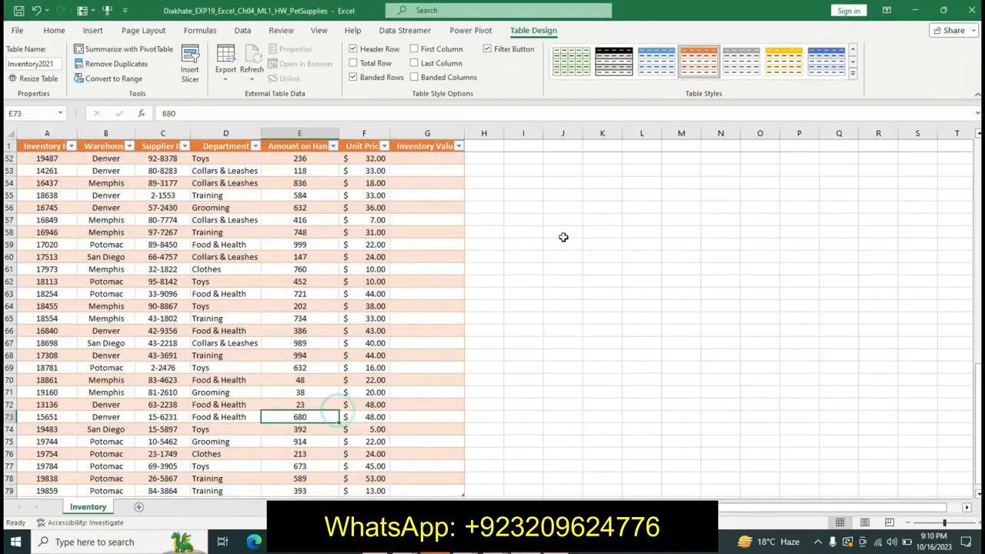
{"action": "left_click", "coordinate": [54, 30]}
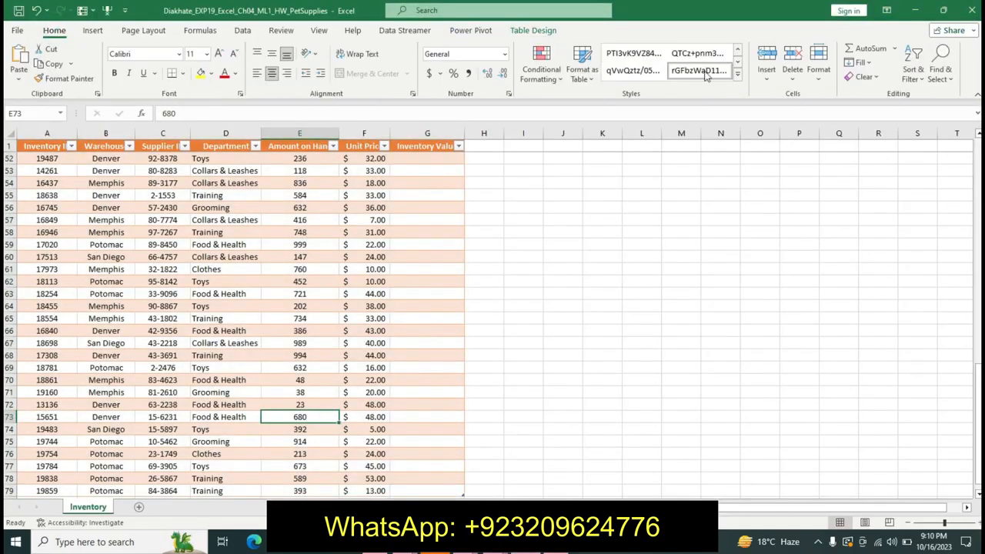
{"action": "left_click", "coordinate": [911, 73]}
{"action": "left_click", "coordinate": [902, 128]}
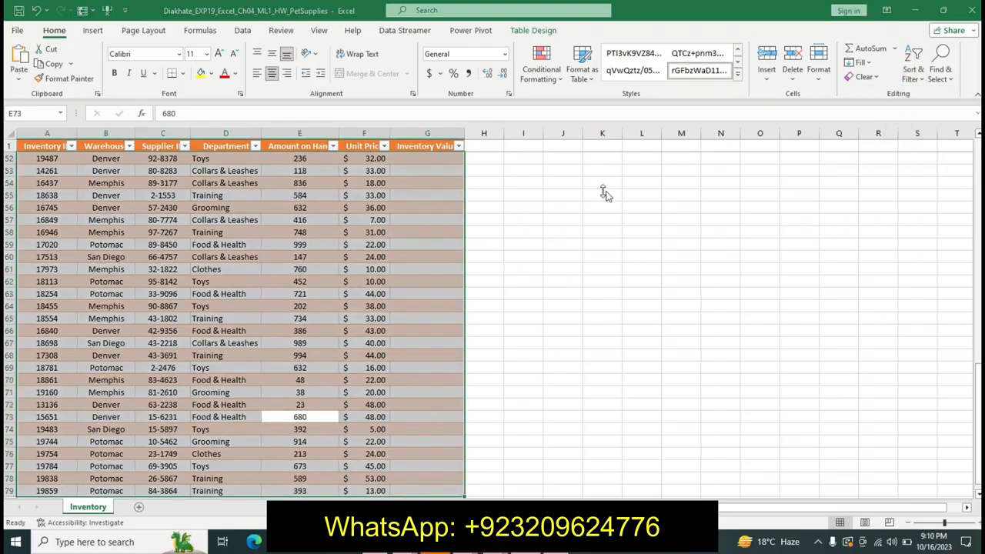
{"action": "left_click", "coordinate": [533, 251]}
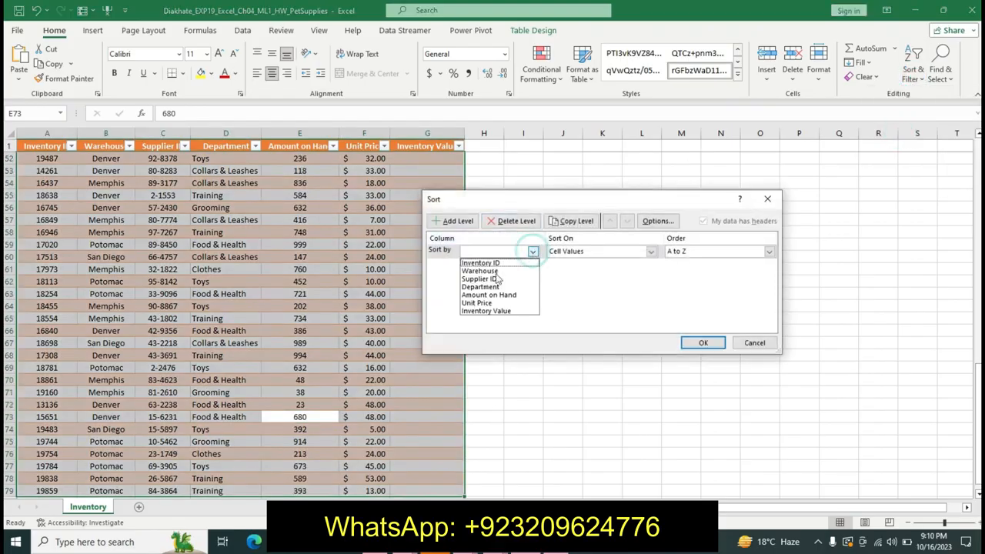
{"action": "left_click", "coordinate": [482, 271]}
Step: Add a second sort level by Unit Price, Smallest to Largest, checking the sort field in the step 5 instruction in Word
{"action": "left_click", "coordinate": [454, 220]}
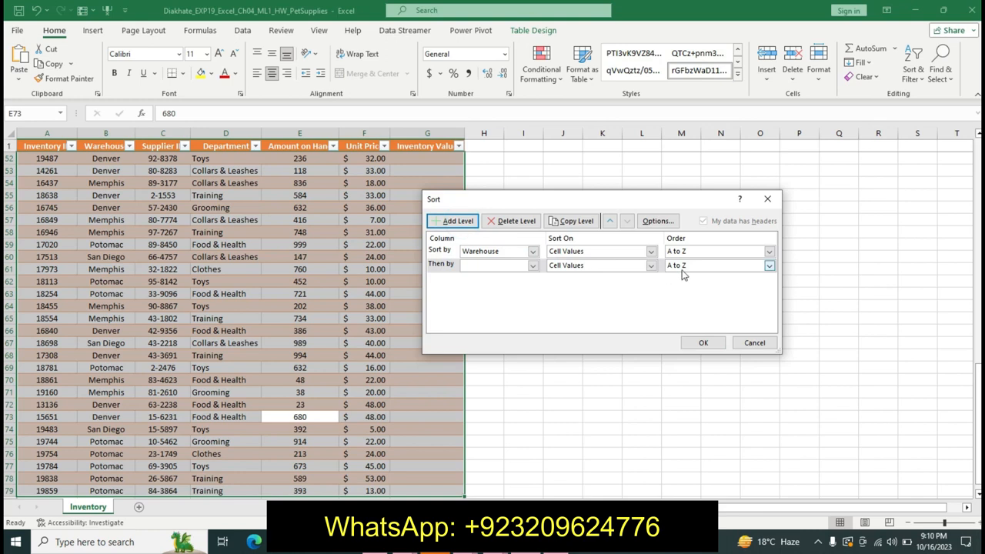
{"action": "left_click", "coordinate": [533, 265]}
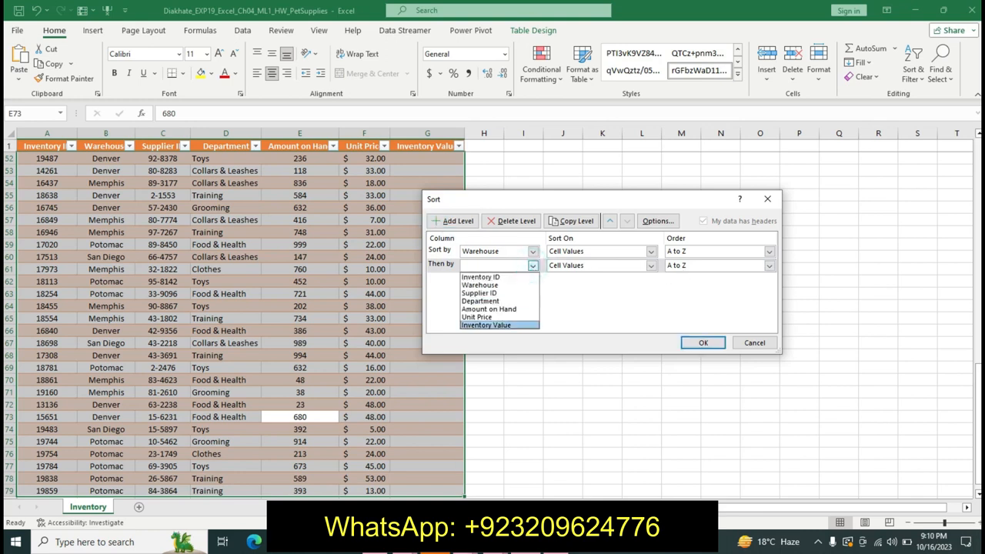
{"action": "left_click", "coordinate": [496, 541]}
{"action": "left_click", "coordinate": [555, 478]}
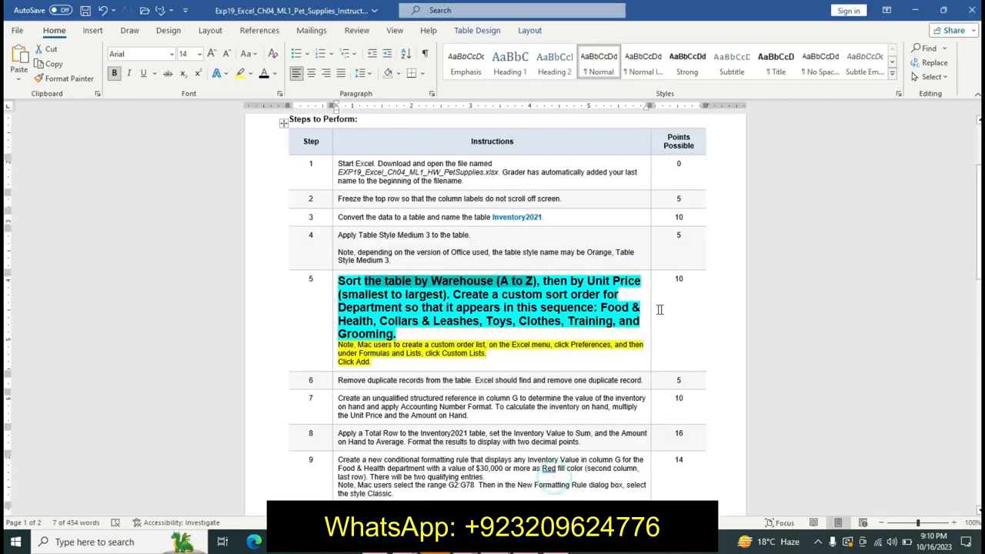
{"action": "left_click_drag", "start_coordinate": [590, 280], "coordinate": [640, 276]}
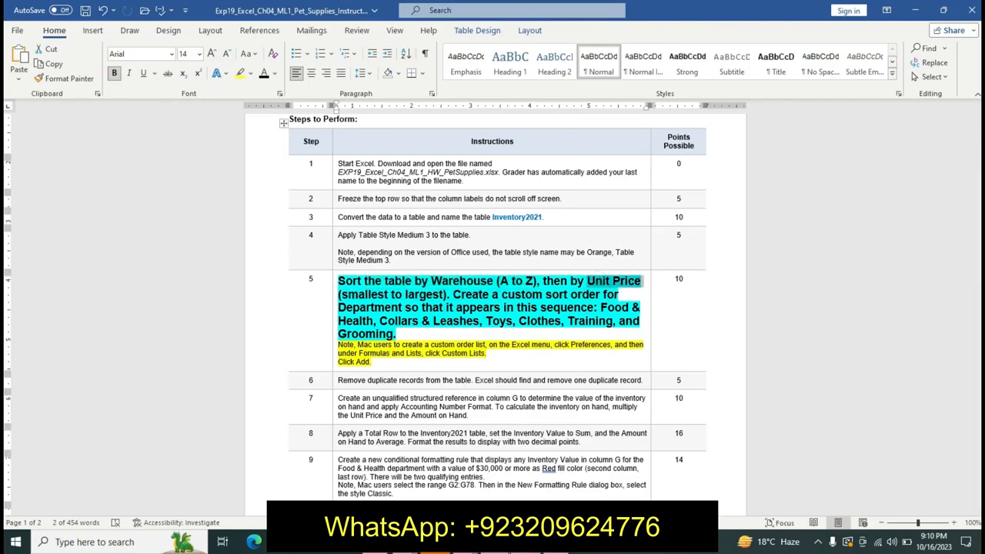
{"action": "key", "text": "alt+Tab"}
{"action": "left_click", "coordinate": [533, 265]}
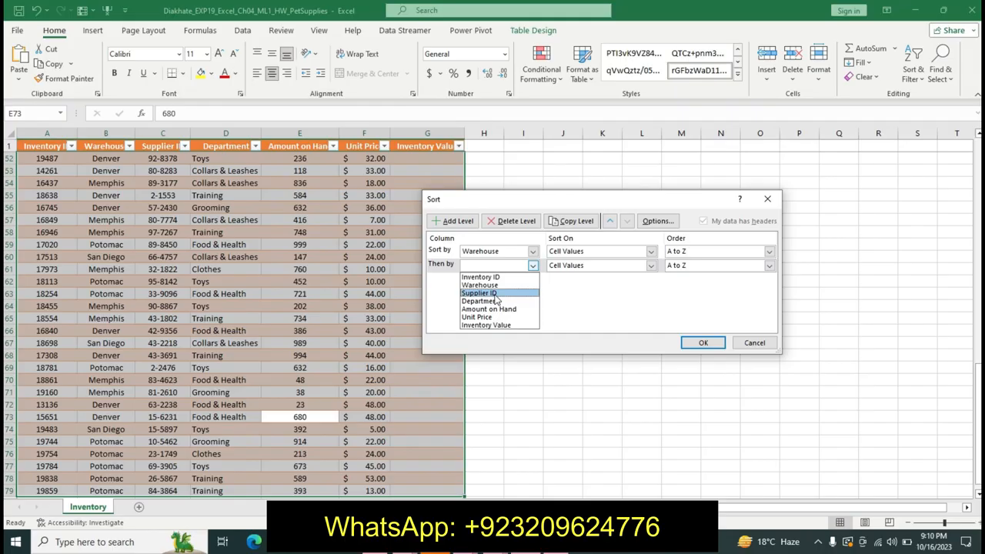
{"action": "left_click", "coordinate": [485, 315]}
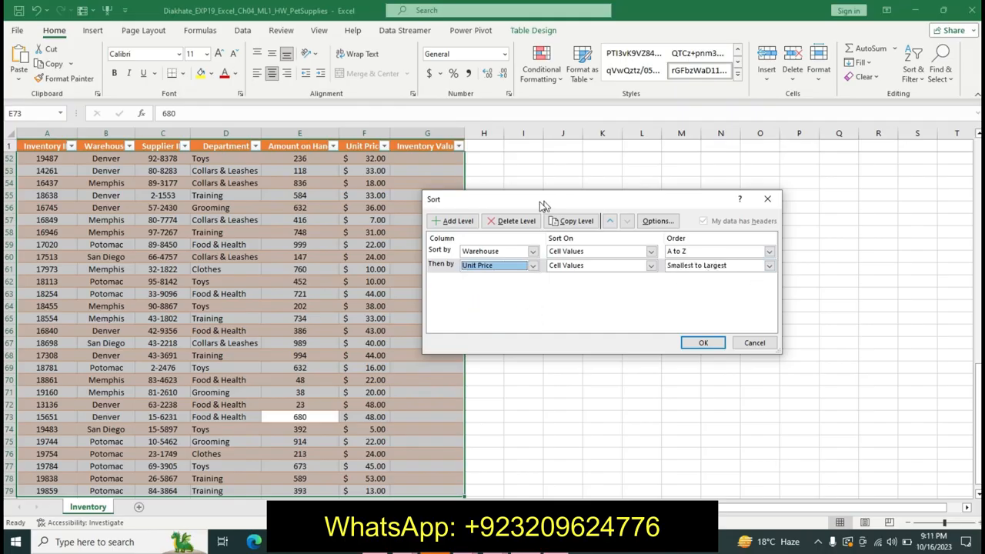
Step: Add a third sort level by Department, checking the field in the step 5 instruction in Word
{"action": "left_click", "coordinate": [467, 222]}
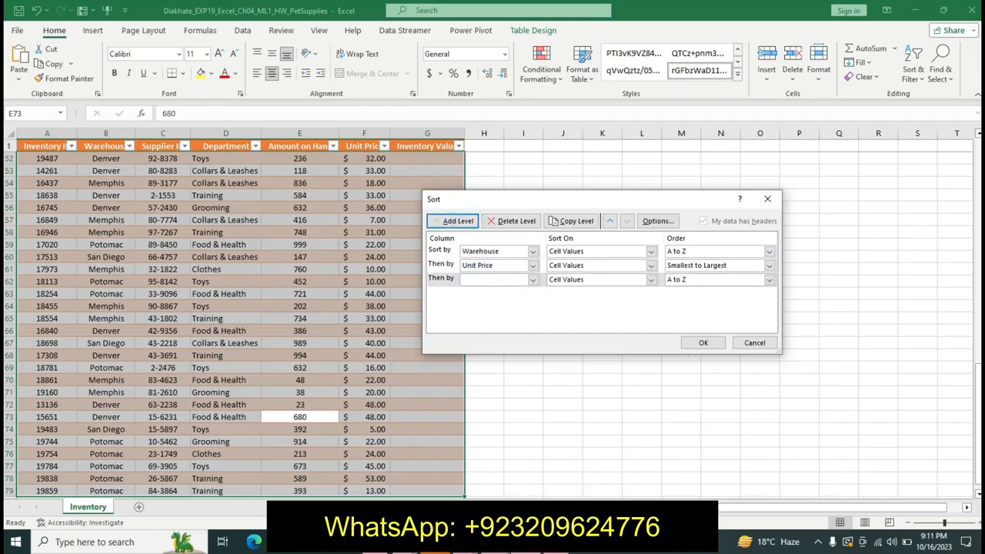
{"action": "left_click", "coordinate": [526, 542]}
{"action": "left_click", "coordinate": [560, 483]}
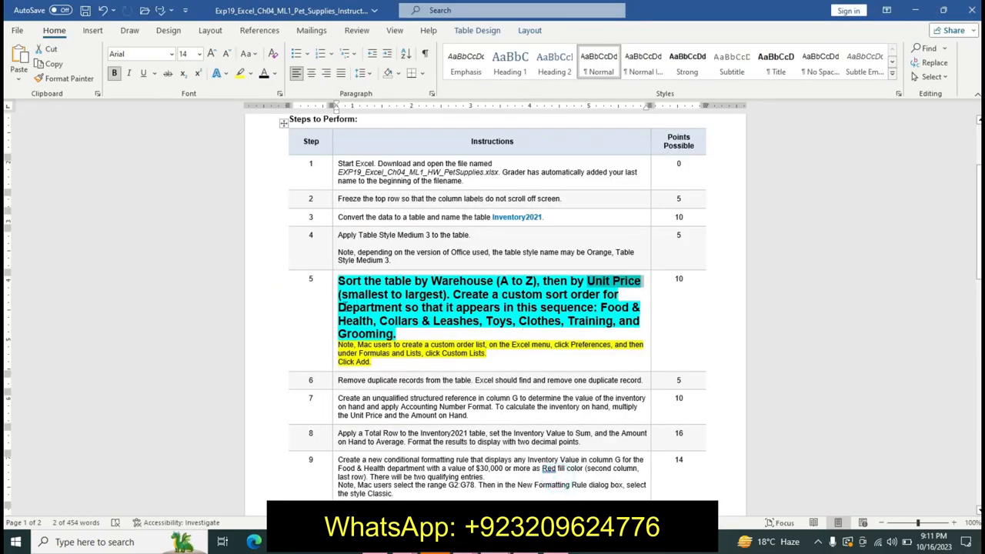
{"action": "left_click_drag", "start_coordinate": [338, 307], "coordinate": [399, 311]}
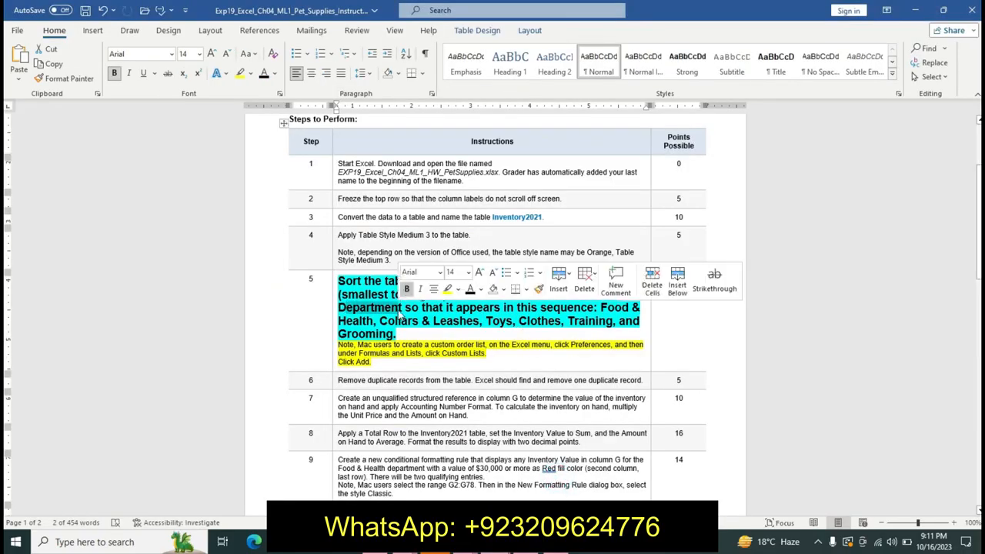
{"action": "key", "text": "alt+Tab"}
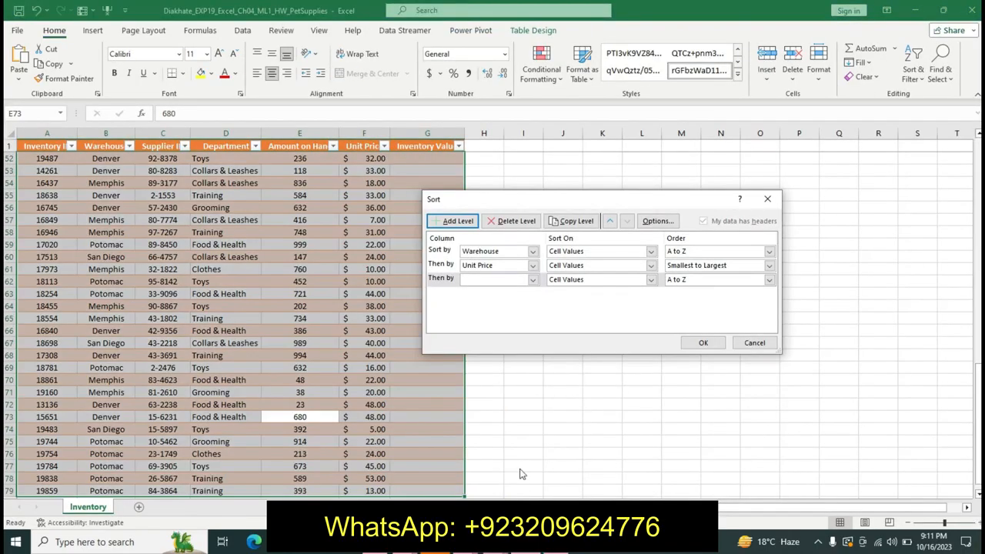
{"action": "left_click", "coordinate": [533, 280]}
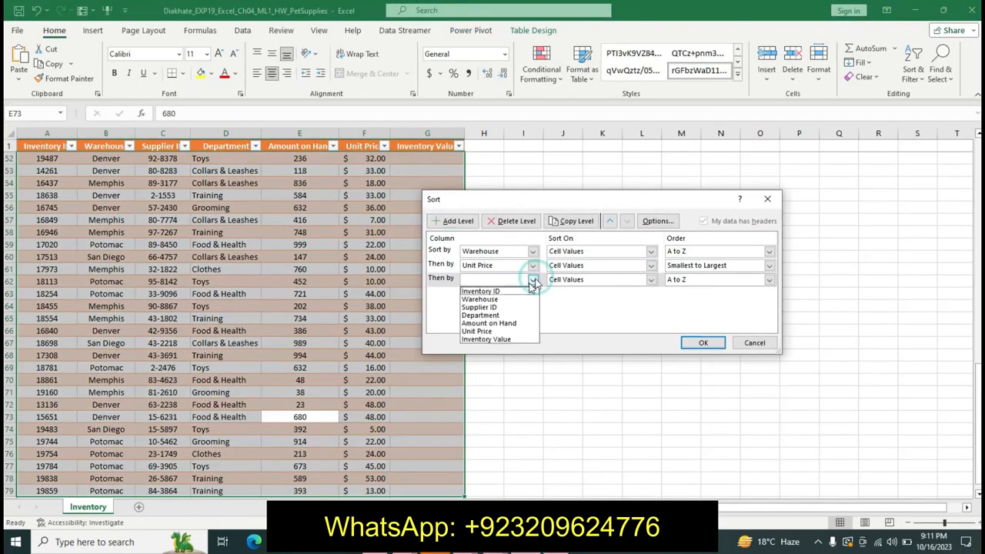
{"action": "left_click", "coordinate": [498, 315]}
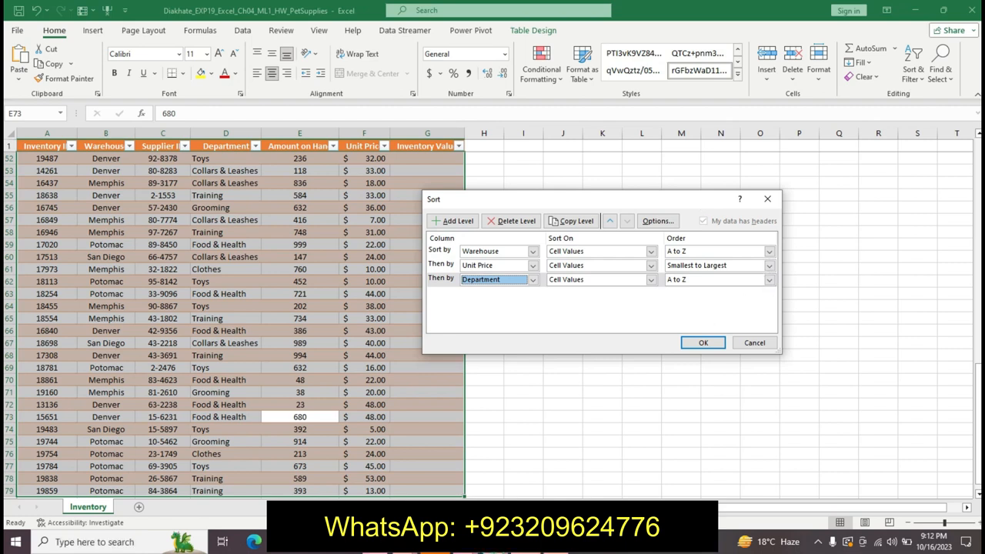
Step: Order the Department level by the existing custom list Food & Health, Collars & Leashes, Toys, Clothes, Training, and Grooming, and apply the sort
{"action": "mouse_move", "coordinate": [498, 542]}
{"action": "left_click", "coordinate": [552, 510]}
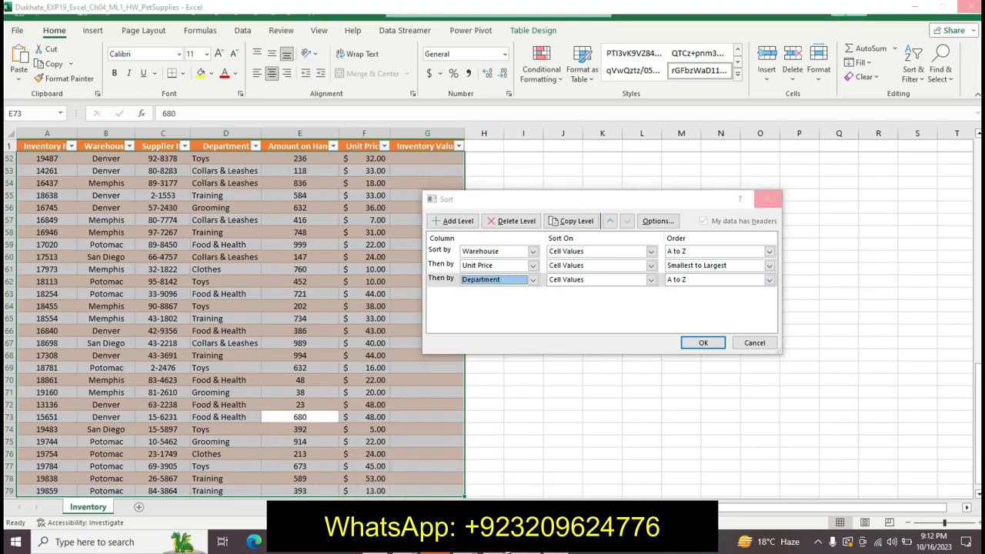
{"action": "left_click", "coordinate": [557, 492]}
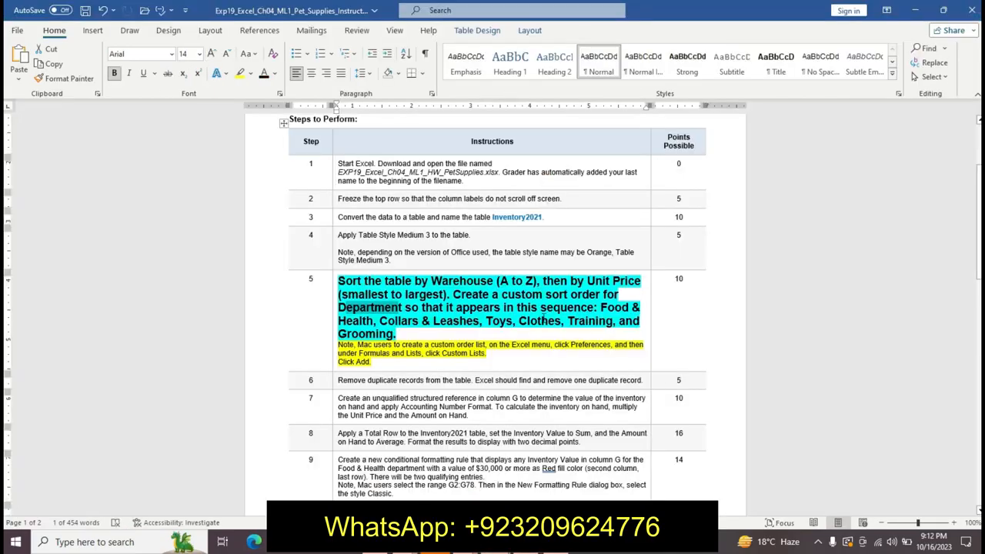
{"action": "left_click_drag", "start_coordinate": [601, 307], "coordinate": [396, 343]}
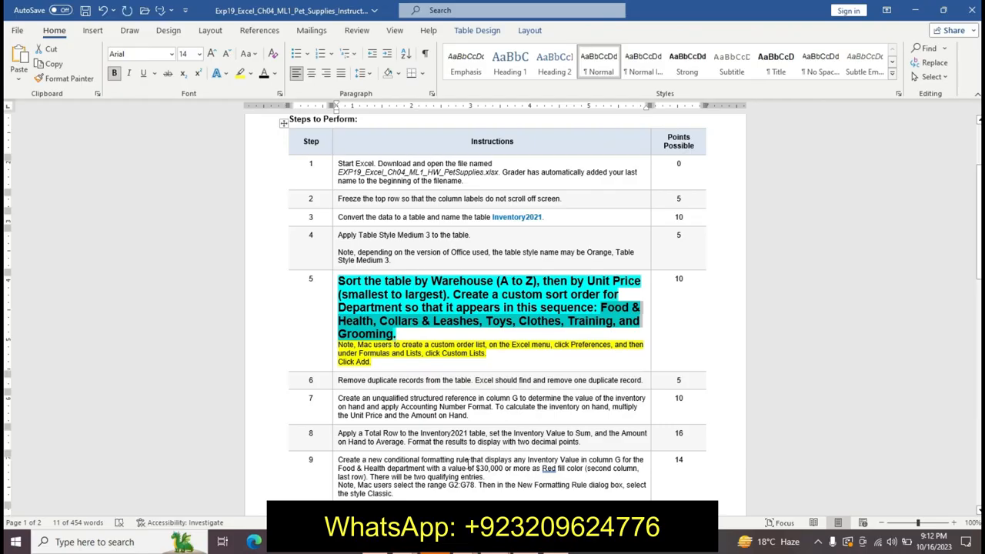
{"action": "left_click", "coordinate": [435, 543]}
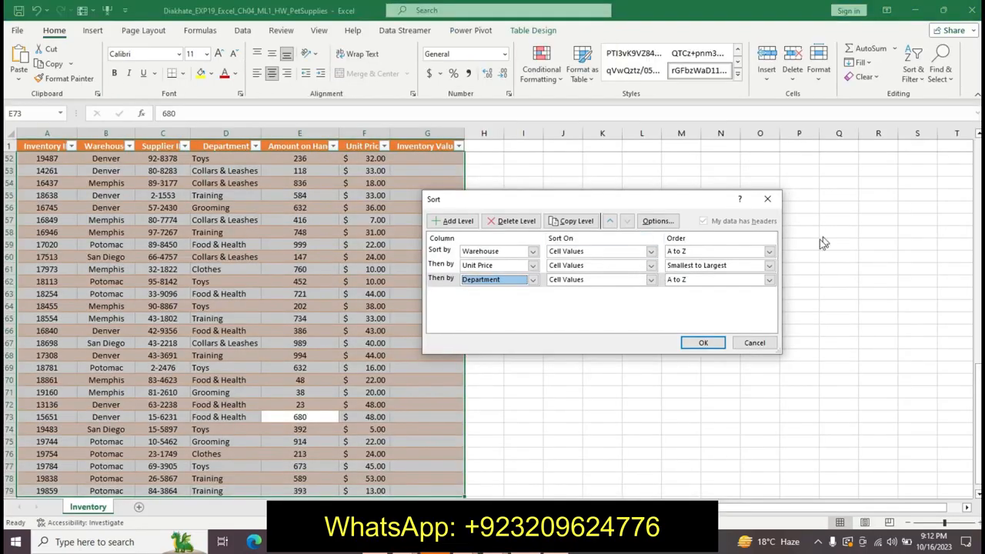
{"action": "left_click", "coordinate": [769, 280]}
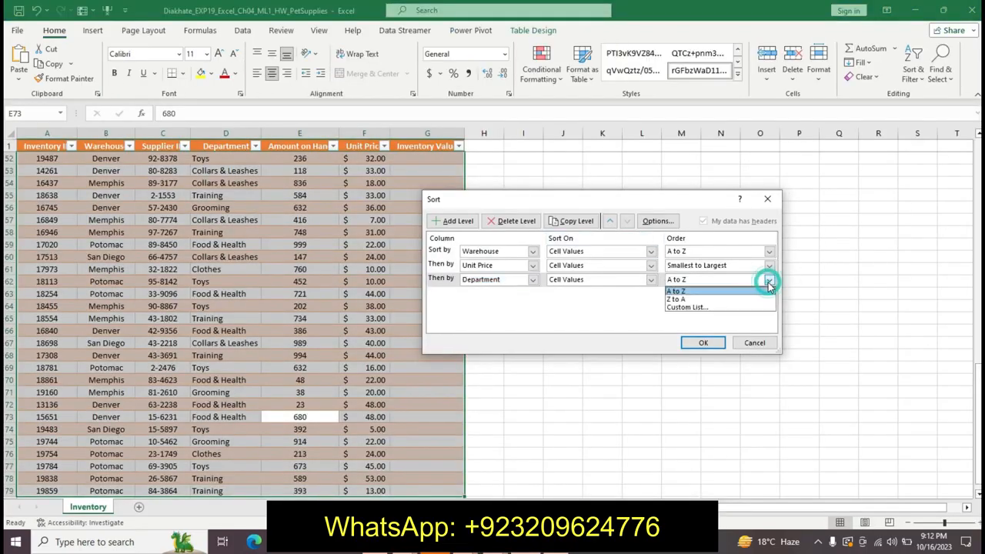
{"action": "left_click", "coordinate": [749, 314]}
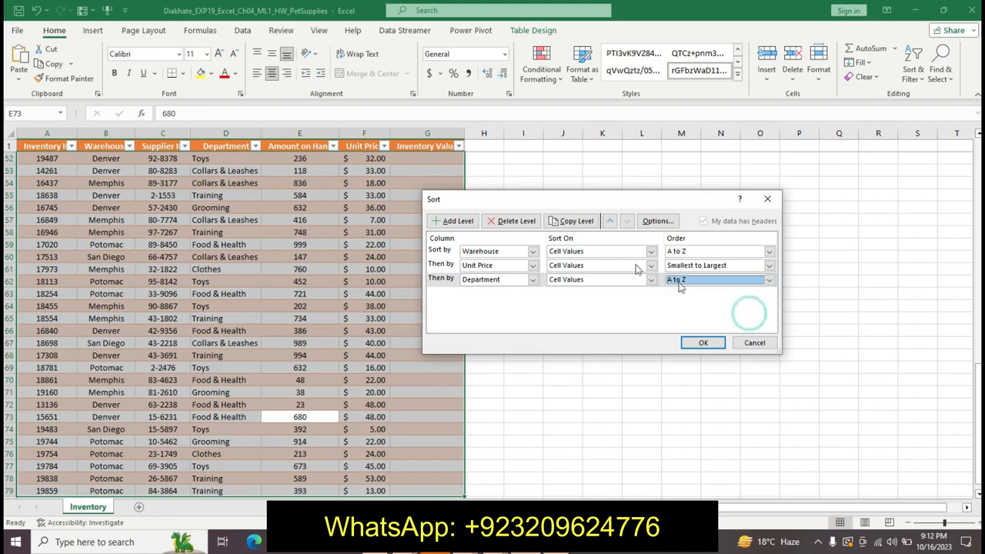
{"action": "left_click", "coordinate": [769, 280]}
{"action": "left_click", "coordinate": [705, 308]}
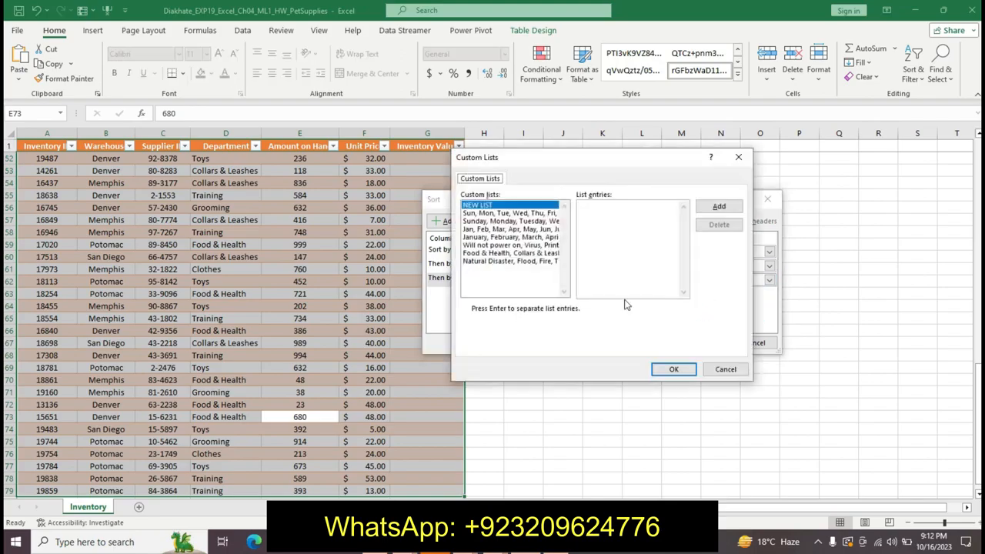
{"action": "left_click", "coordinate": [519, 261]}
{"action": "left_click", "coordinate": [510, 253]}
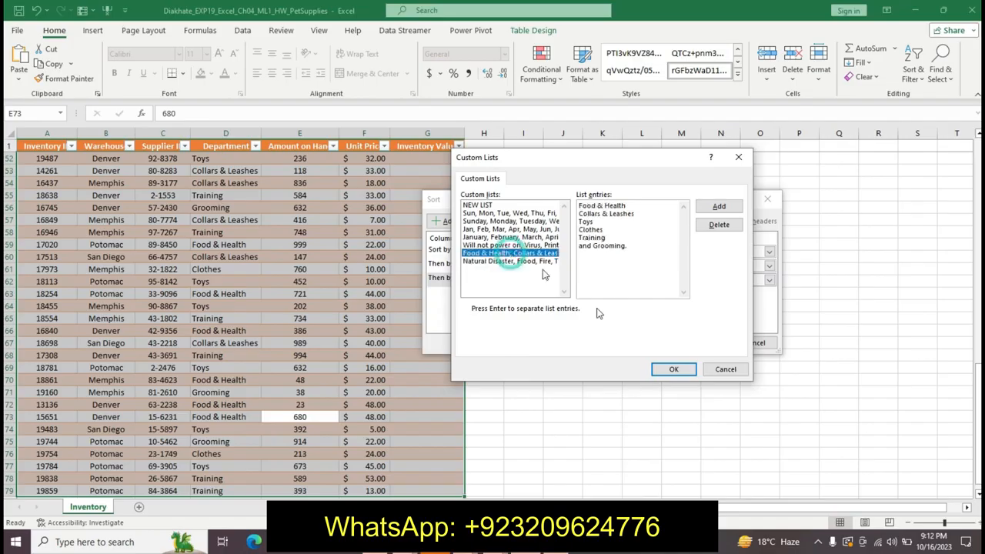
{"action": "left_click", "coordinate": [673, 369]}
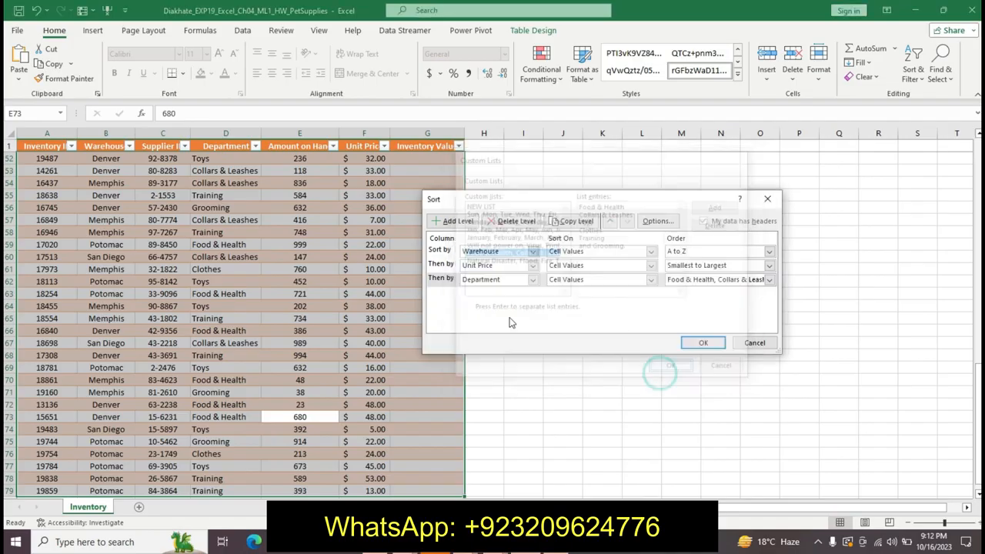
{"action": "left_click", "coordinate": [702, 342]}
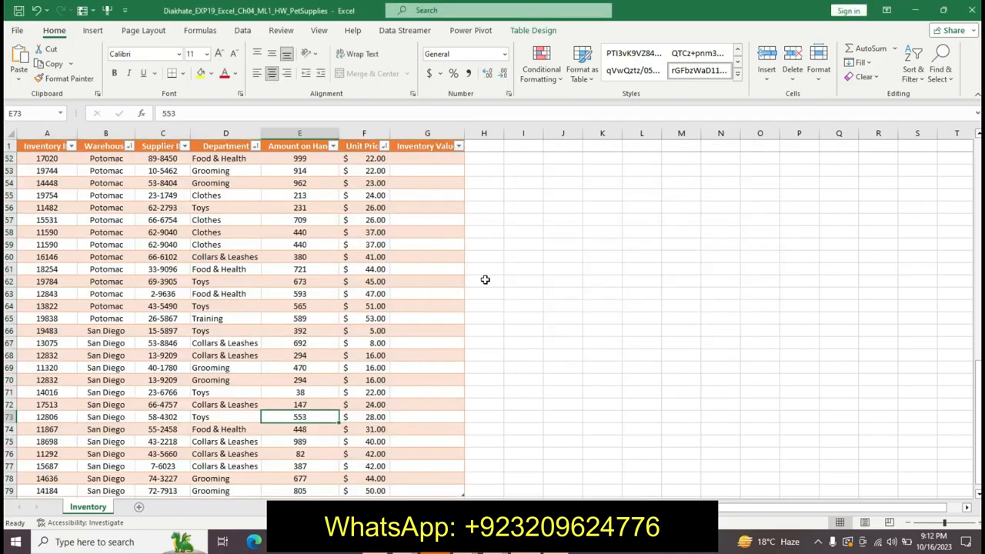
Step: Return to the instructions document in Word and undo all formatting applied to the step 5 instruction and its note
{"action": "mouse_move", "coordinate": [497, 542]}
{"action": "left_click", "coordinate": [538, 477]}
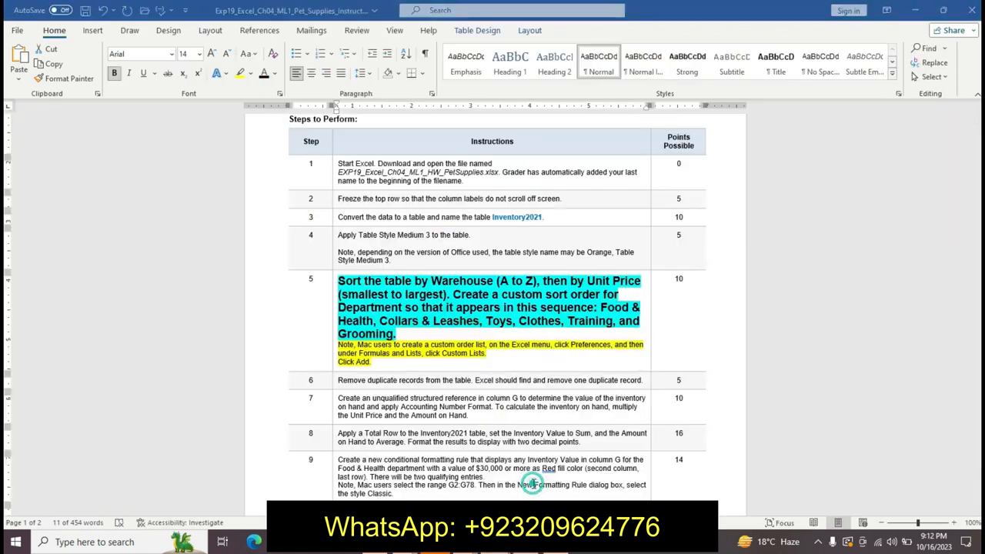
{"action": "key", "text": "ctrl+z"}
{"action": "key", "text": "ctrl+z"}
{"action": "key", "text": "ctrl+z"}
{"action": "key", "text": "ctrl+z"}
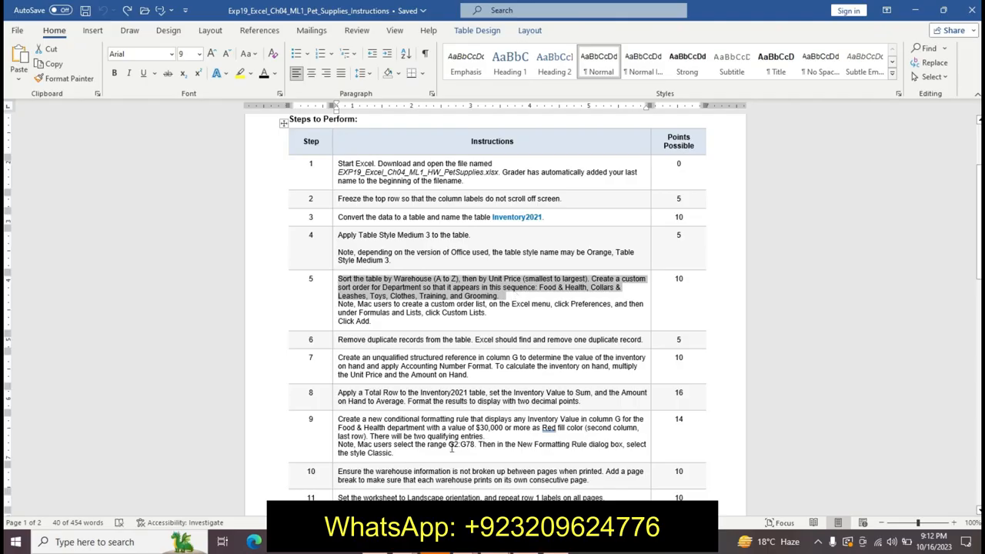
Step: Format the step 6 instruction about removing duplicate records as 14 pt bold, left-aligned, with turquoise highlighting
{"action": "left_click", "coordinate": [332, 341]}
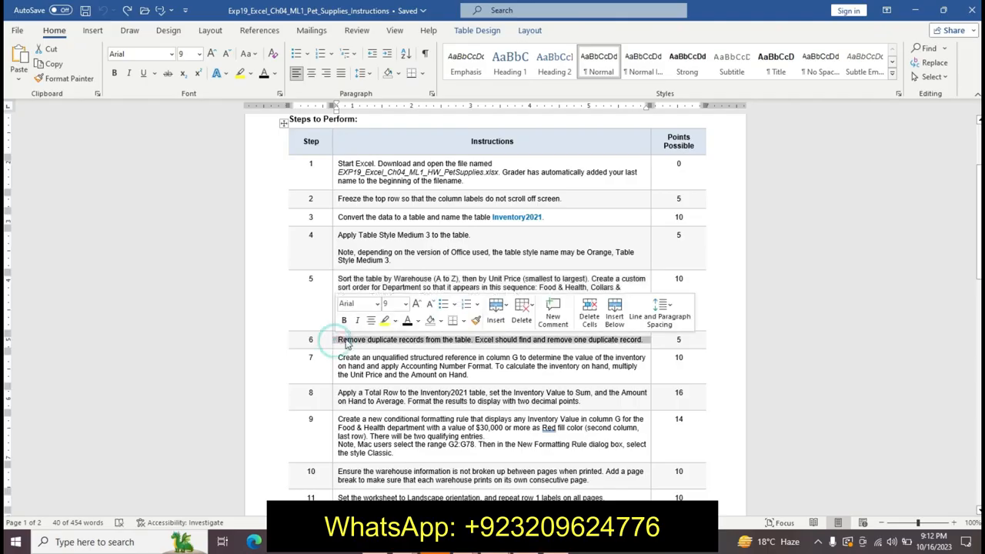
{"action": "left_click", "coordinate": [405, 306]}
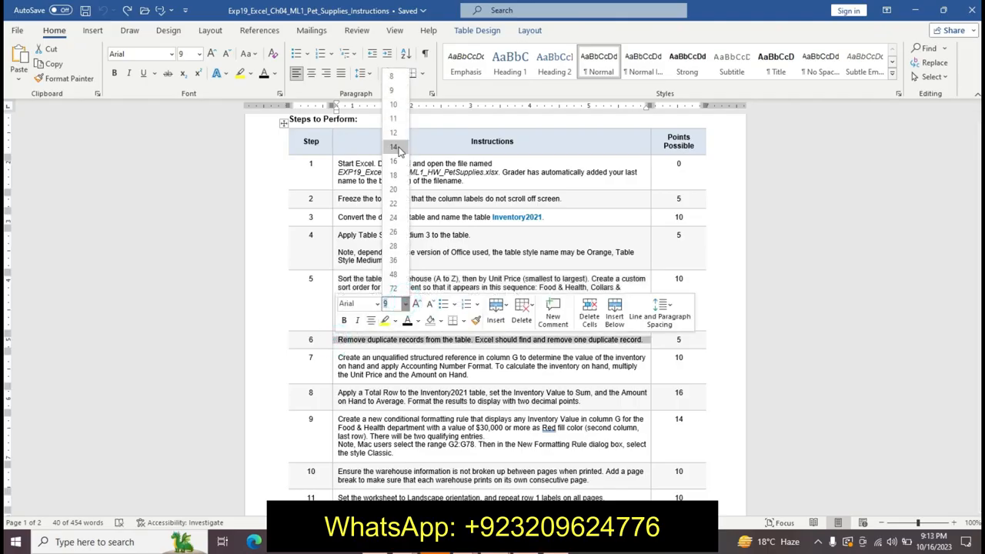
{"action": "left_click", "coordinate": [396, 148]}
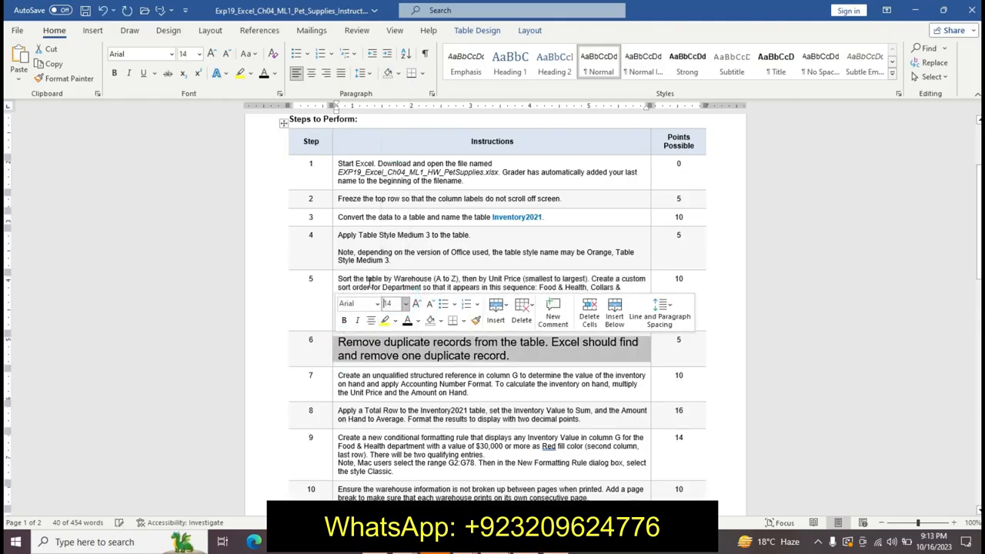
{"action": "left_click", "coordinate": [394, 320]}
{"action": "left_click", "coordinate": [425, 335]}
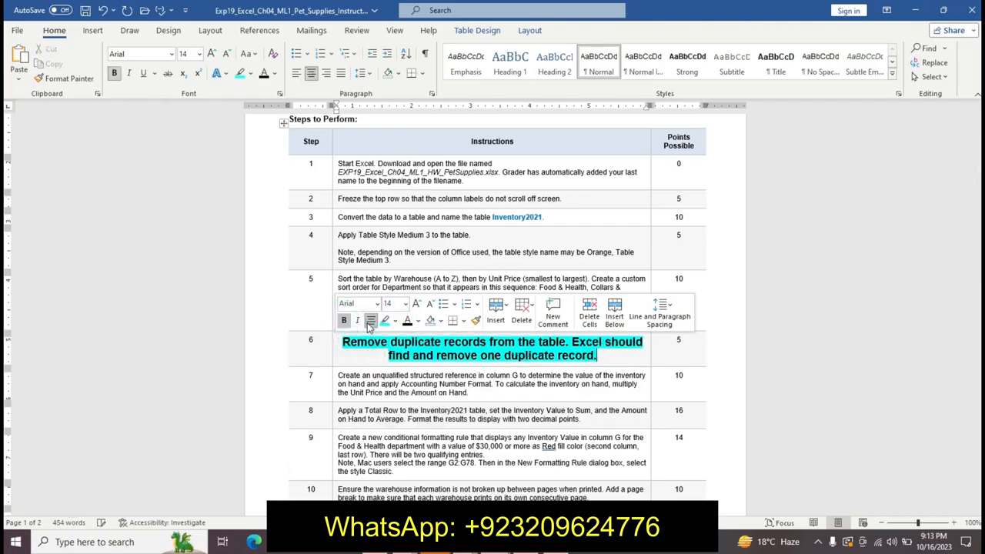
{"action": "left_click", "coordinate": [362, 348]}
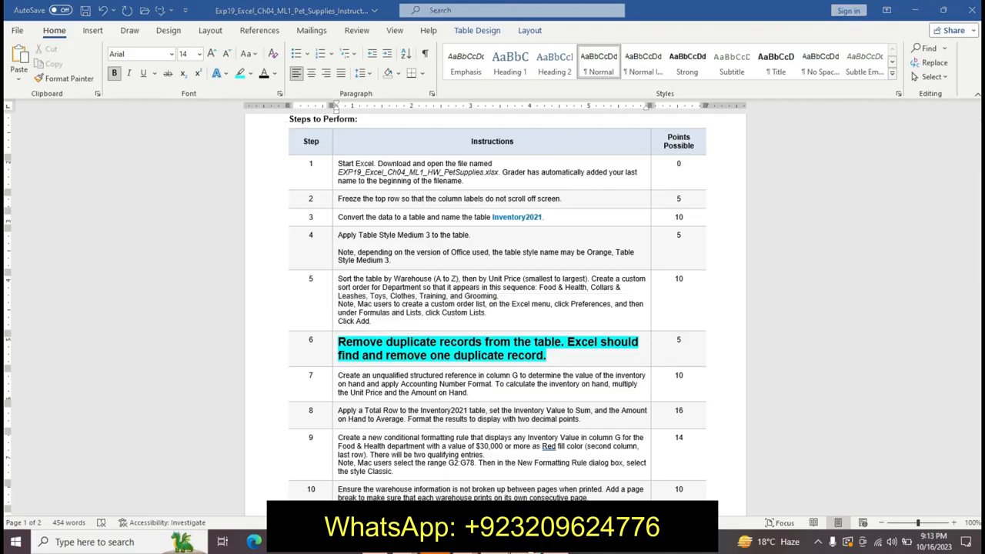
Step: Switch to the Pet Supplies workbook in Excel and remove duplicate records from the Inventory2021 table
{"action": "key", "text": "alt+Tab"}
{"action": "left_click", "coordinate": [433, 415]}
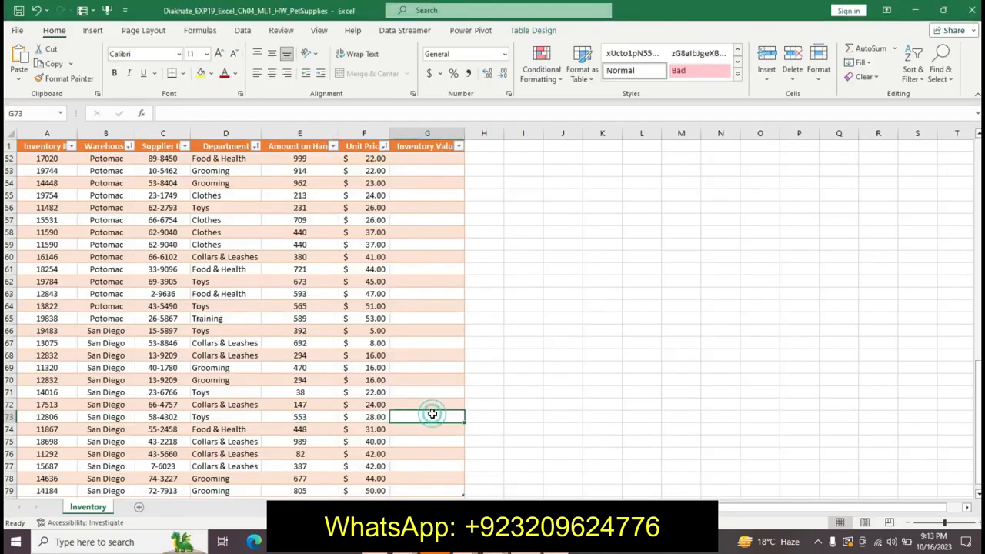
{"action": "left_click", "coordinate": [532, 30]}
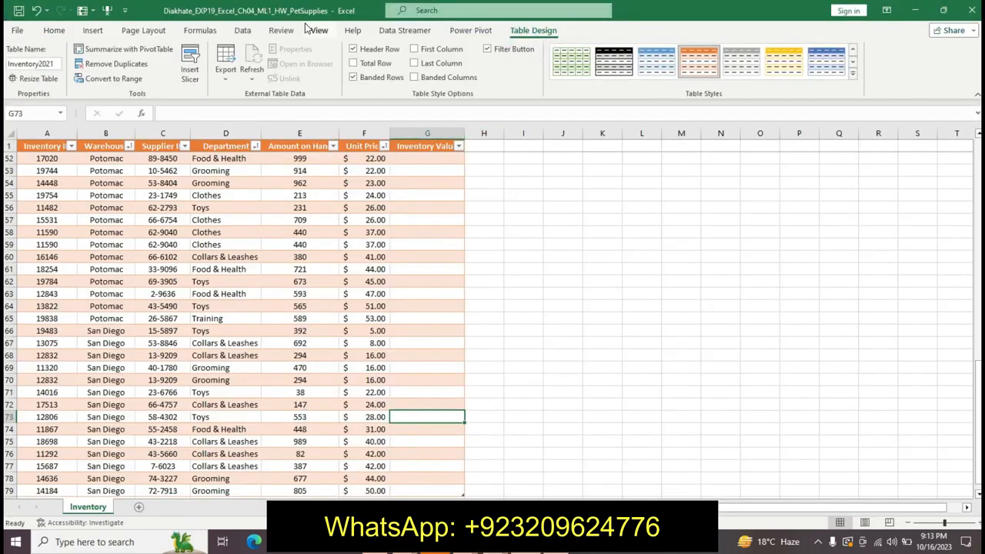
{"action": "left_click", "coordinate": [150, 60]}
{"action": "left_click", "coordinate": [658, 345]}
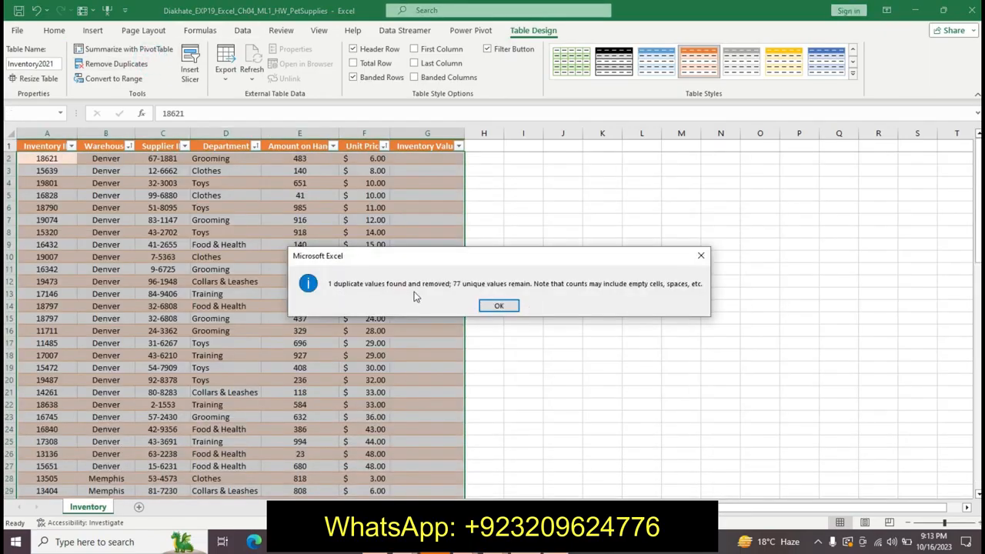
{"action": "left_click", "coordinate": [499, 305]}
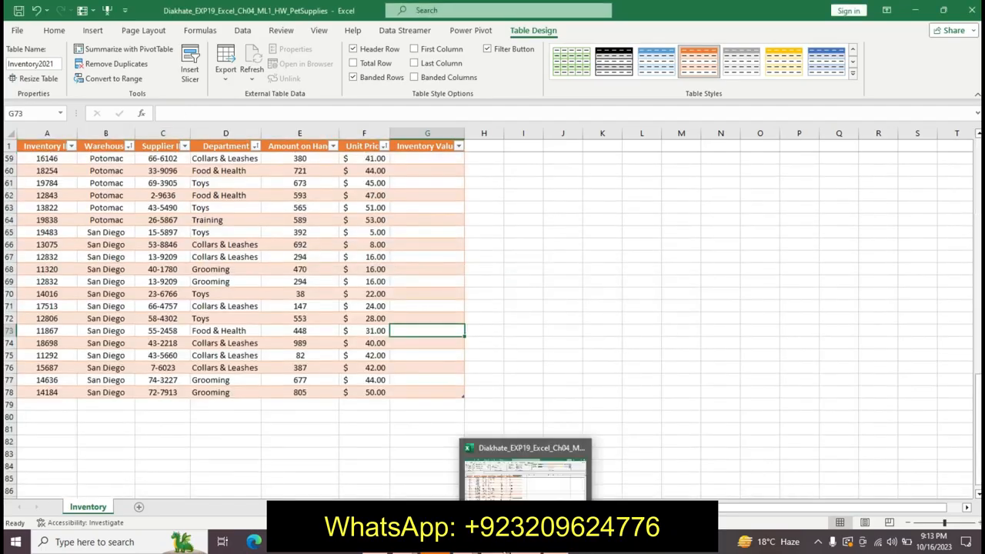
Step: Return to the Pet Supplies instructions in Word and undo all formatting applied to the step 6 instruction
{"action": "mouse_move", "coordinate": [526, 542]}
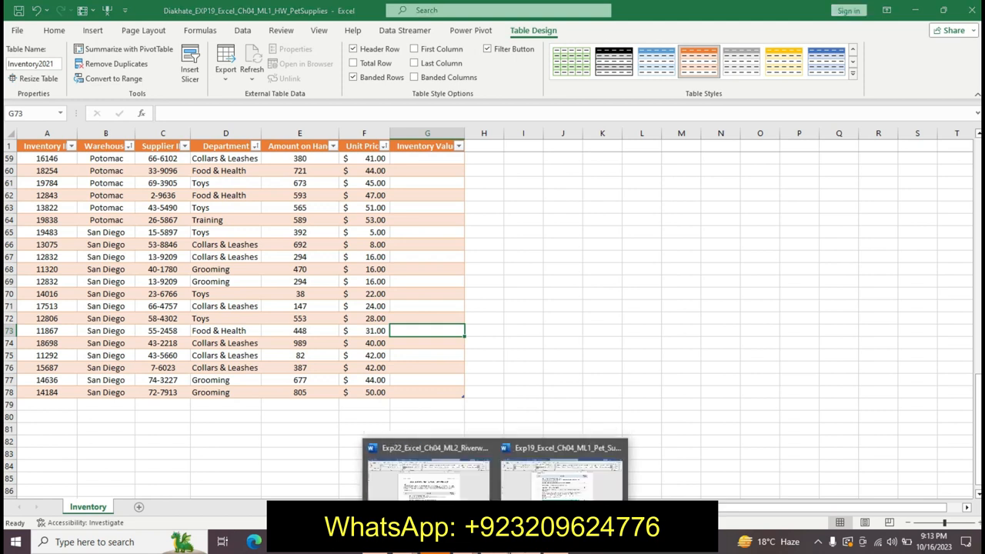
{"action": "left_click", "coordinate": [548, 482]}
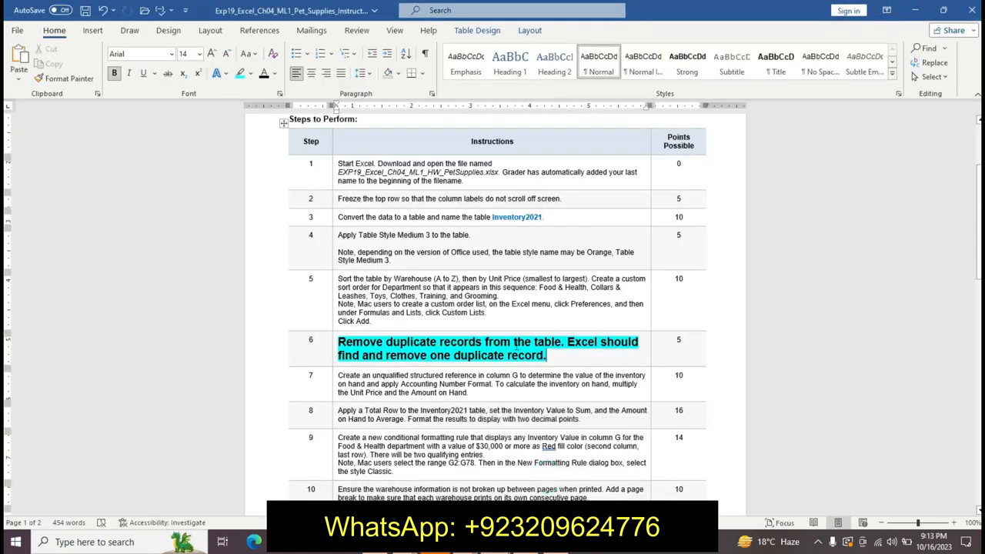
{"action": "key", "text": "ctrl+z"}
{"action": "key", "text": "ctrl+z"}
{"action": "key", "text": "ctrl+z"}
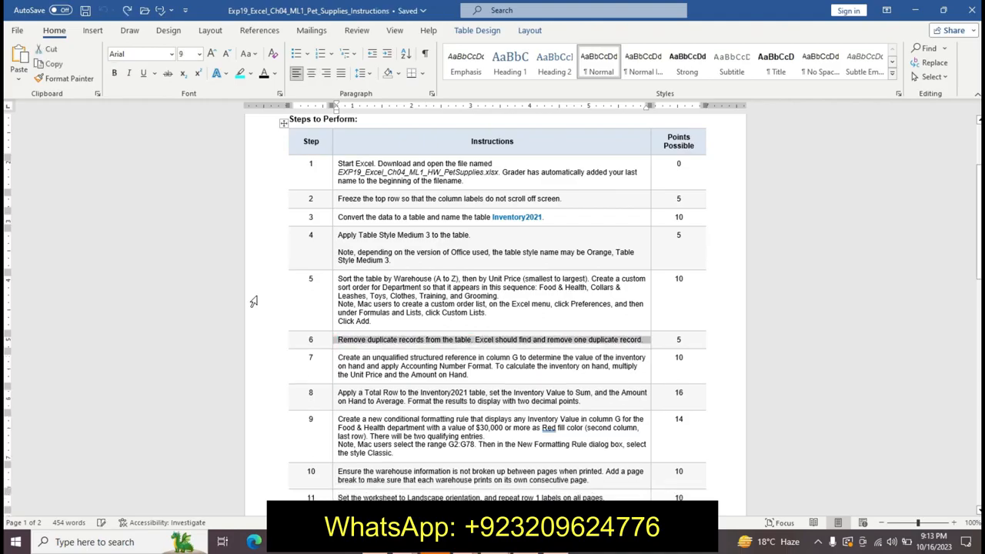
Step: Format the step 7 instruction about the structured reference as 14 pt bold with turquoise highlighting, and select its full text
{"action": "left_click", "coordinate": [335, 366]}
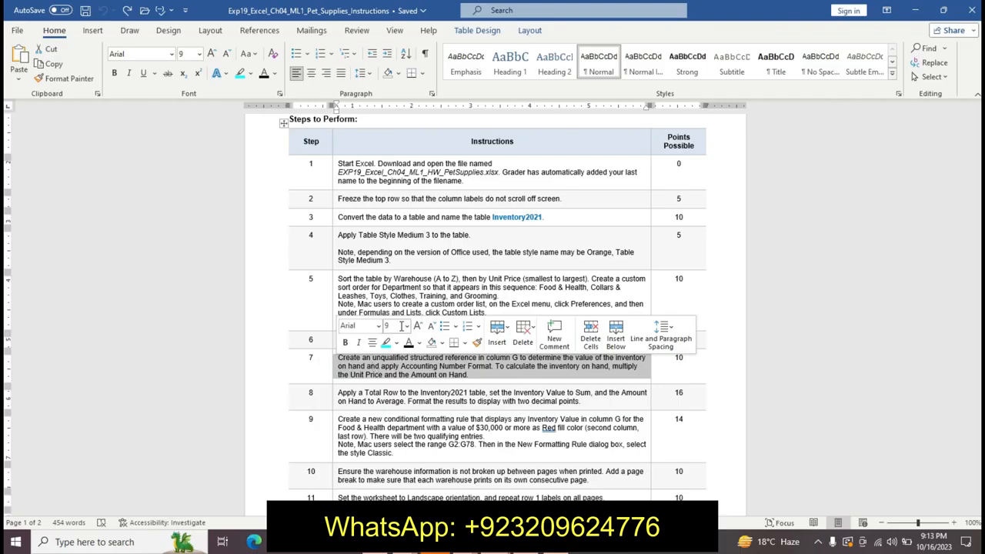
{"action": "left_click", "coordinate": [407, 326]}
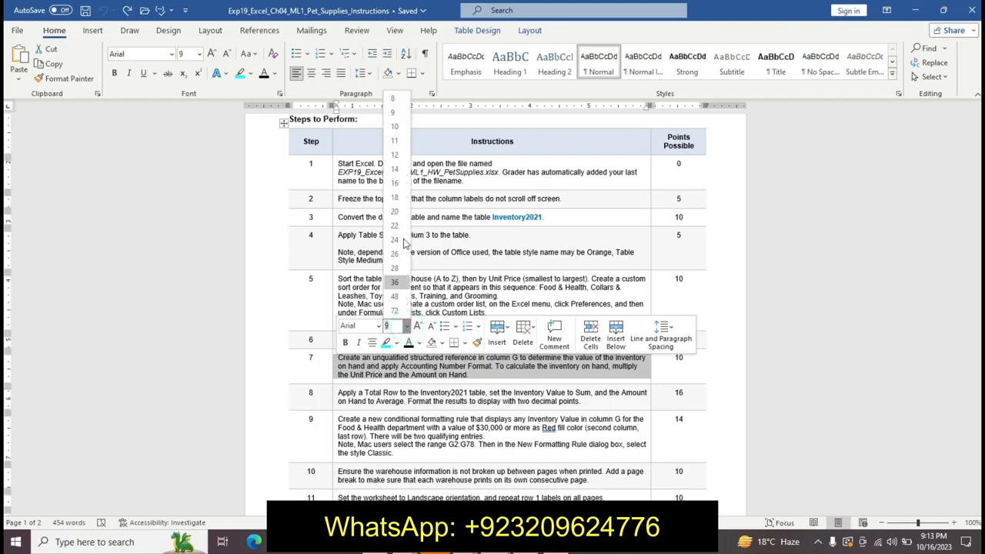
{"action": "left_click", "coordinate": [400, 169]}
{"action": "left_click", "coordinate": [346, 343]}
{"action": "left_click", "coordinate": [386, 343]}
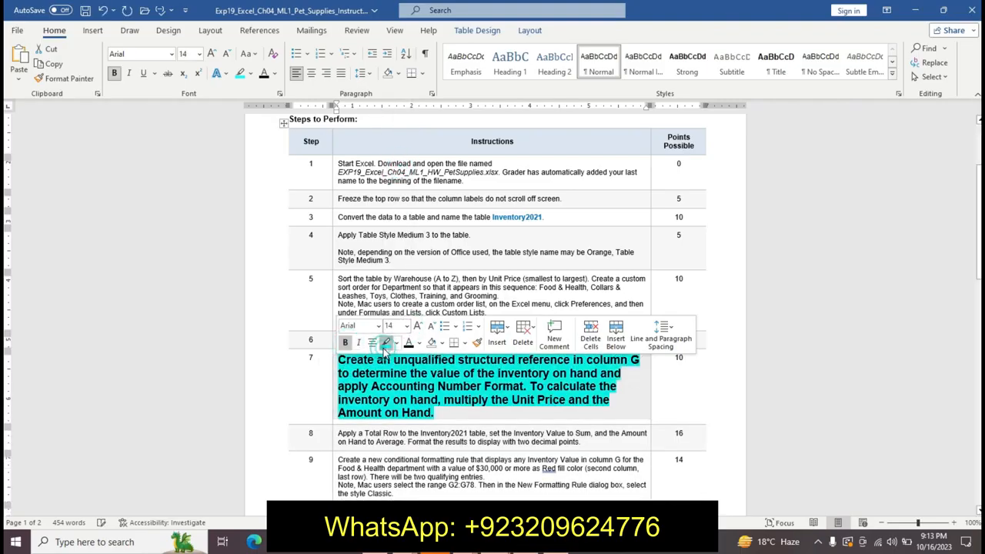
{"action": "left_click_drag", "start_coordinate": [357, 374], "coordinate": [490, 410]}
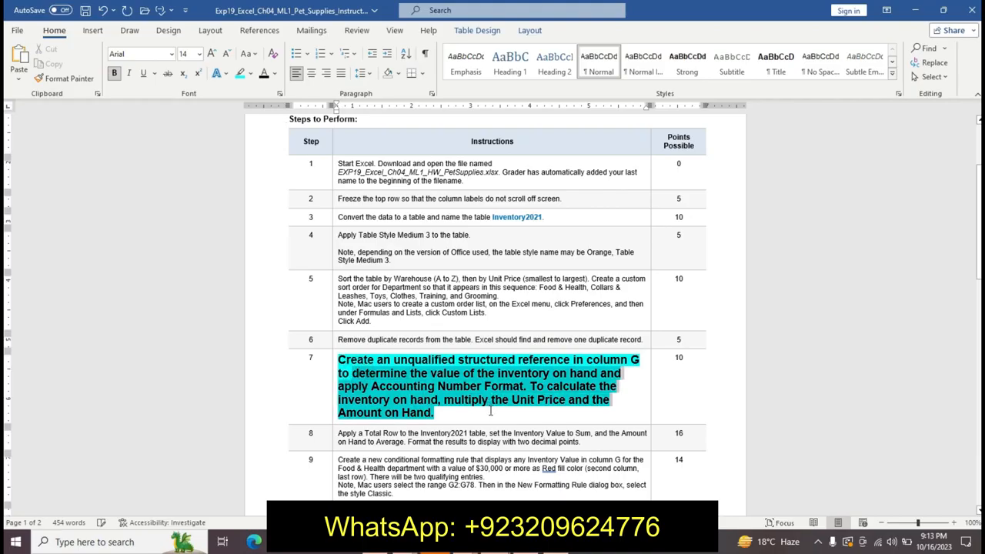
{"action": "left_click", "coordinate": [359, 368]}
{"action": "left_click_drag", "start_coordinate": [339, 359], "coordinate": [482, 410]}
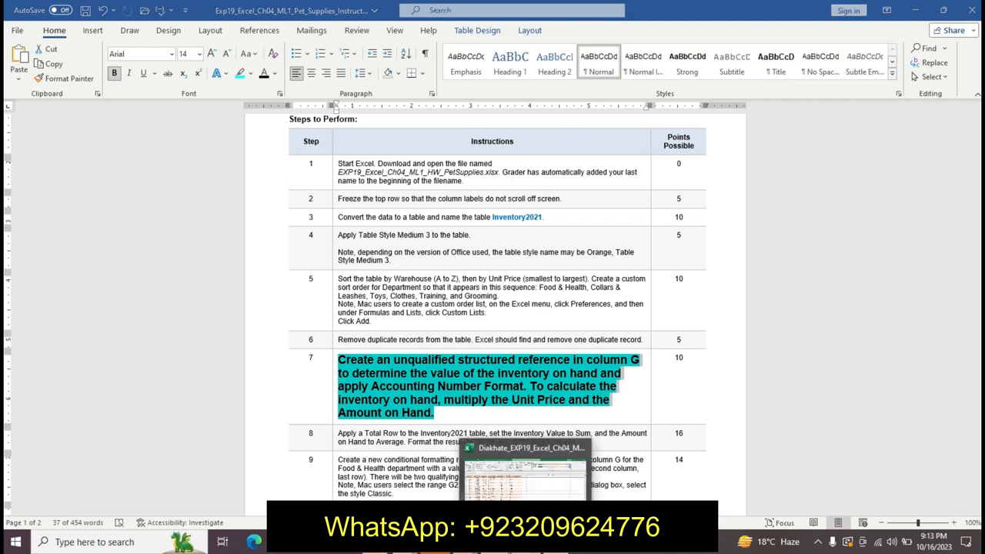
Step: In Excel, fill the Inventory Value column from G2 with =[@[Amount on Hand]]*[@[Unit Price]], checking the step 7 instruction in Word
{"action": "left_click", "coordinate": [527, 541]}
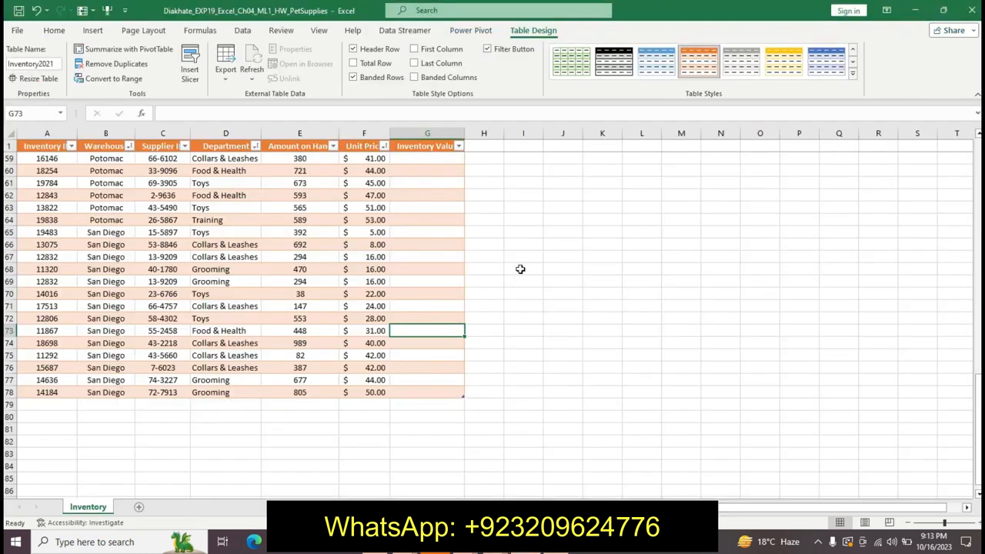
{"action": "left_click", "coordinate": [977, 160]}
{"action": "left_click", "coordinate": [978, 148]}
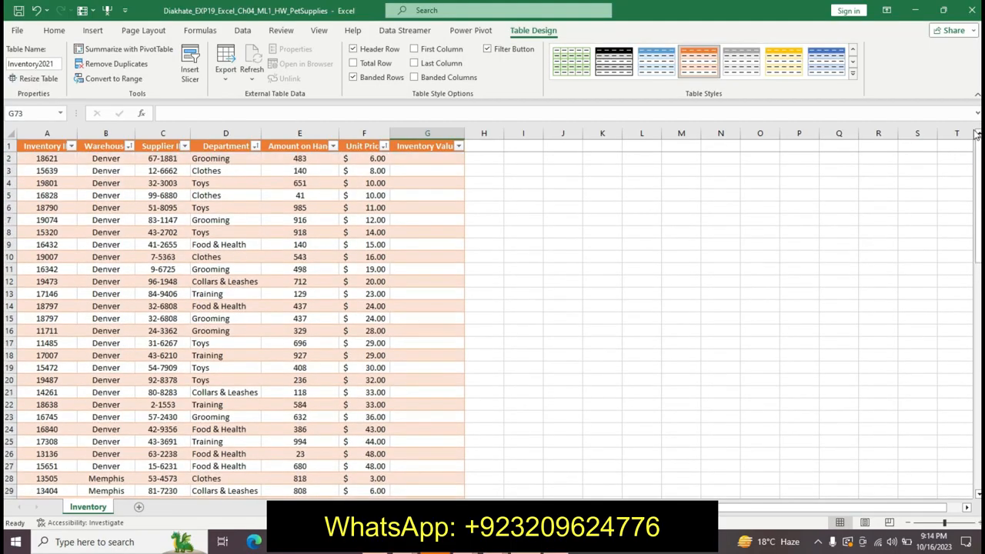
{"action": "left_click", "coordinate": [402, 158]}
{"action": "type", "text": "=[@[Unit Price"}
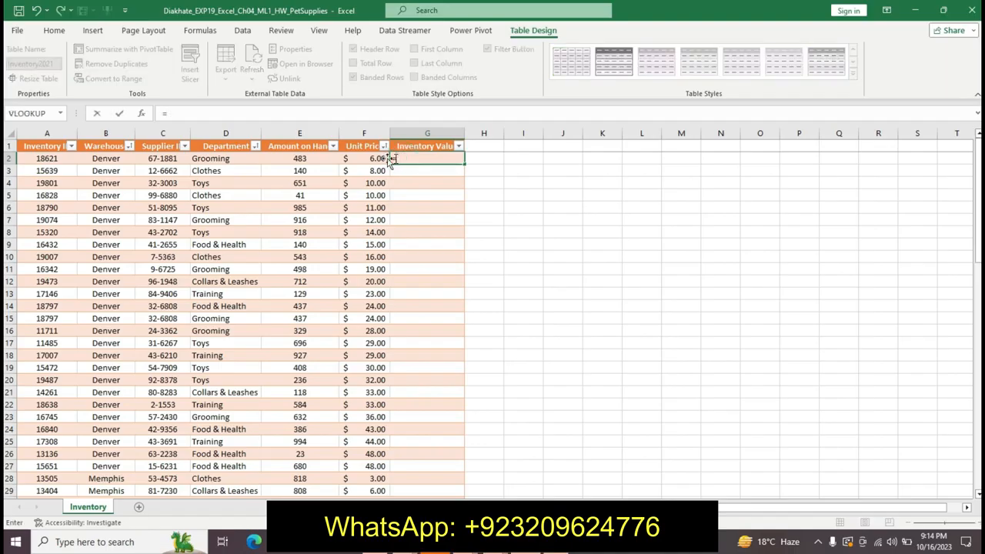
{"action": "left_click", "coordinate": [375, 158]}
{"action": "left_click", "coordinate": [324, 162]}
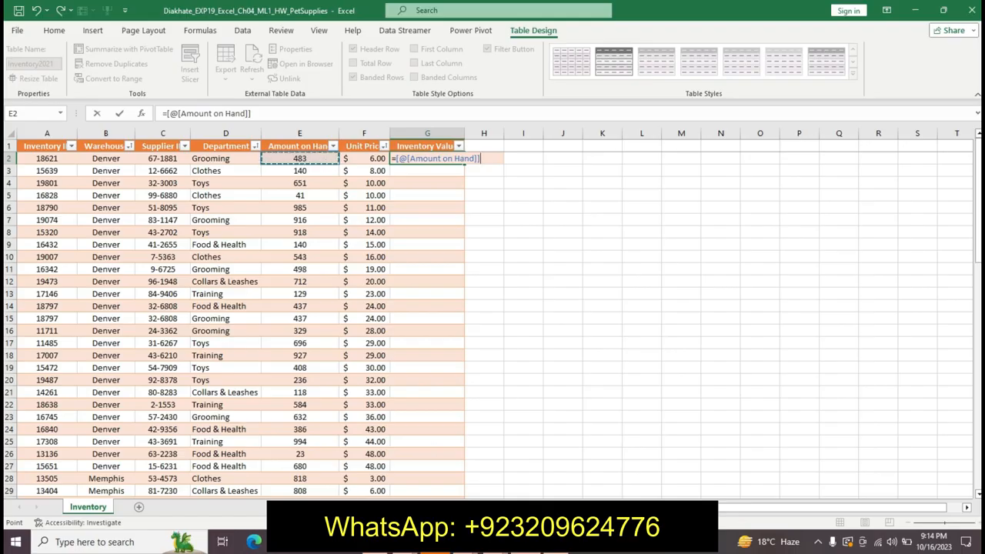
{"action": "left_click", "coordinate": [404, 541]}
{"action": "left_click", "coordinate": [561, 461]}
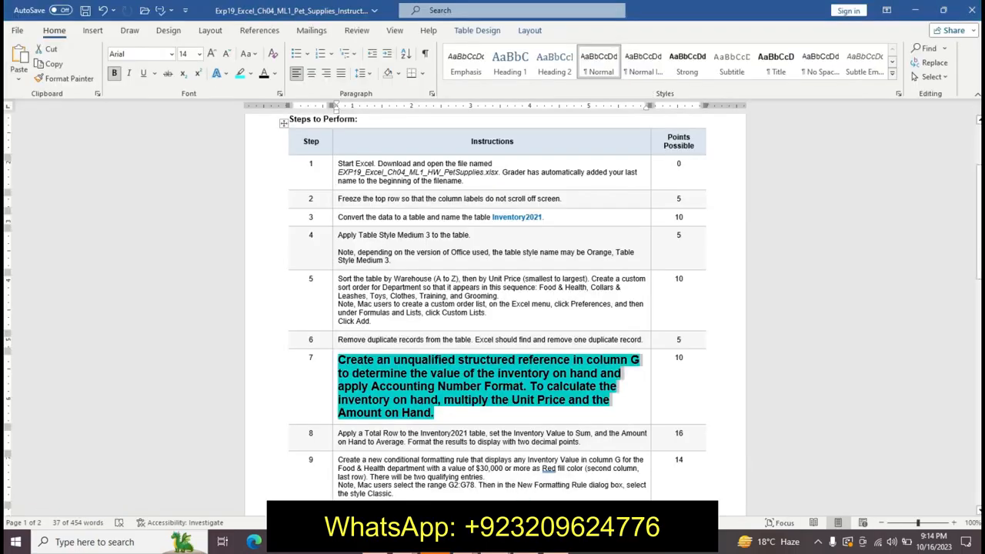
{"action": "left_click", "coordinate": [532, 548]}
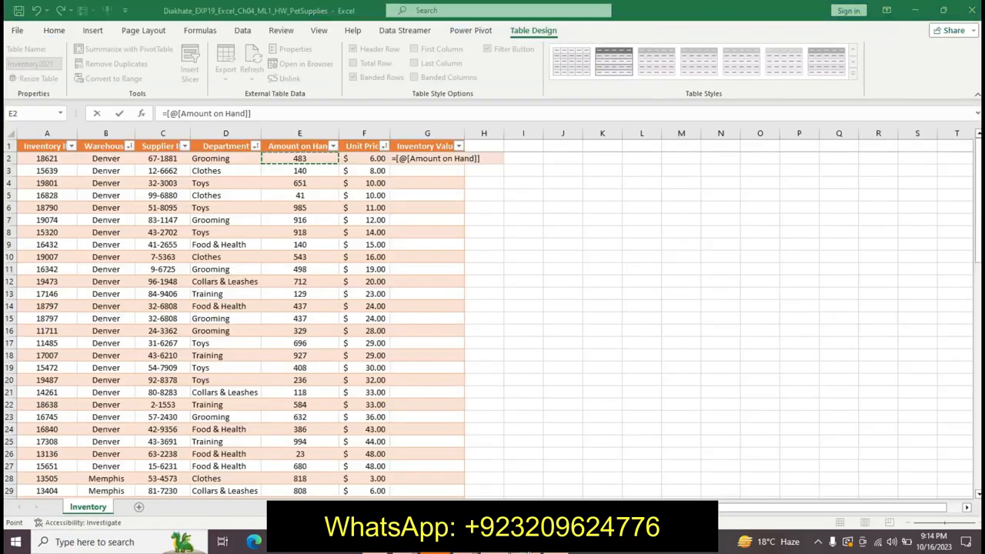
{"action": "type", "text": "*"}
{"action": "left_click", "coordinate": [360, 161]}
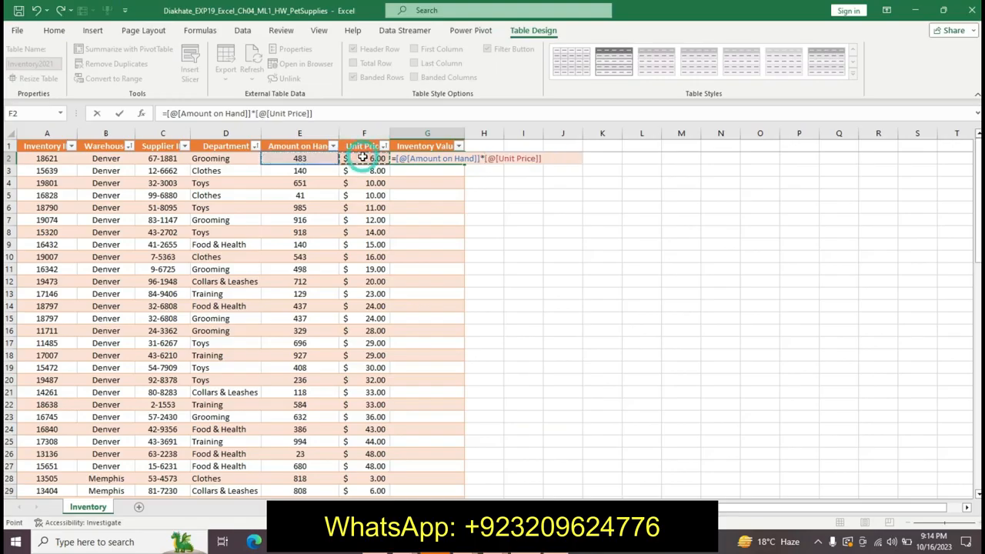
{"action": "key", "text": "Return"}
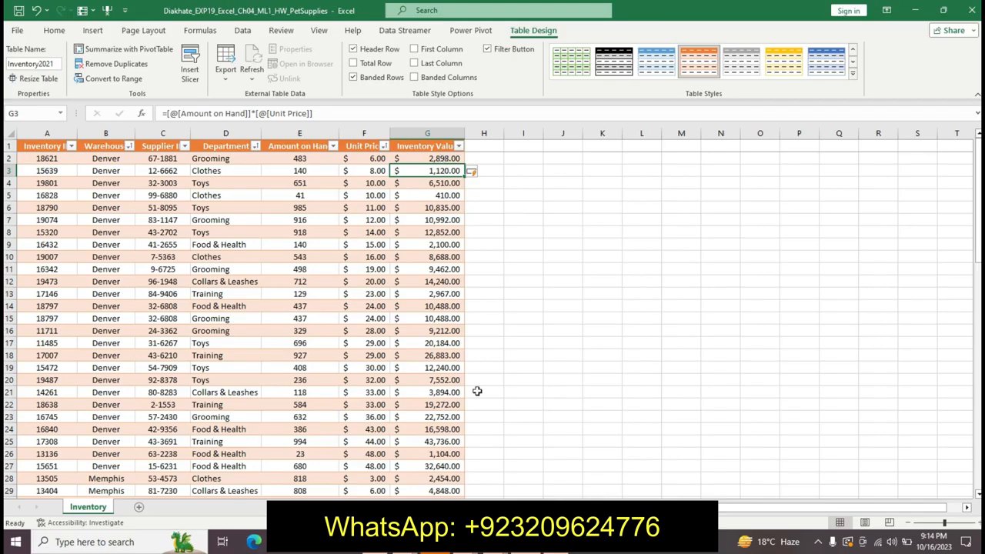
Step: Reread the step 7 instruction in Word and check the number format of the Inventory Value column in Excel
{"action": "left_click", "coordinate": [435, 548]}
{"action": "left_click", "coordinate": [573, 484]}
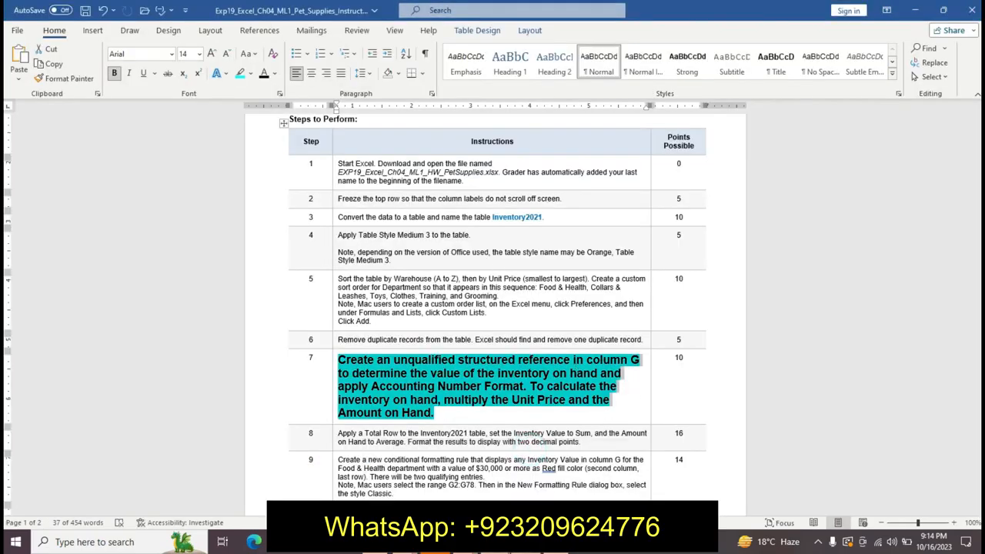
{"action": "key", "text": "alt+Tab"}
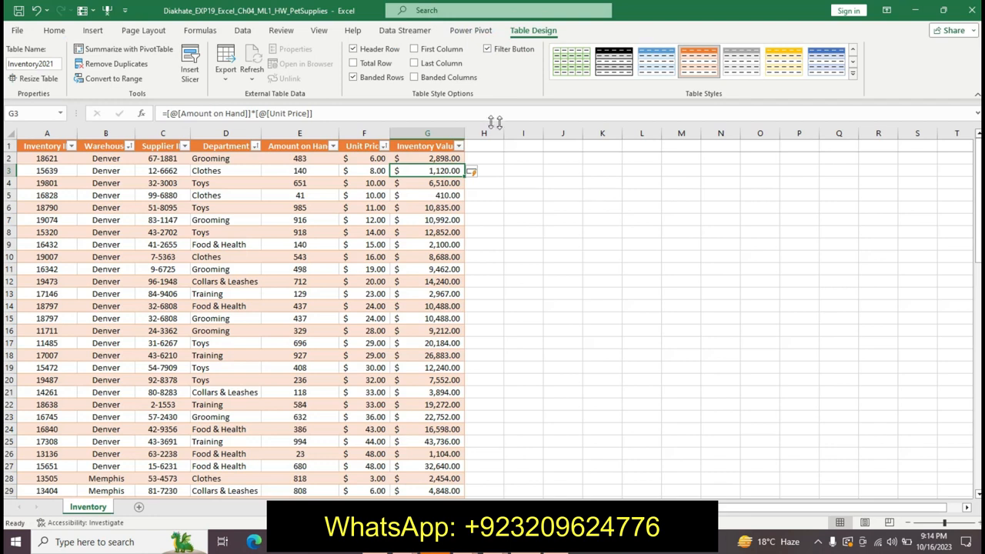
{"action": "left_click", "coordinate": [58, 31]}
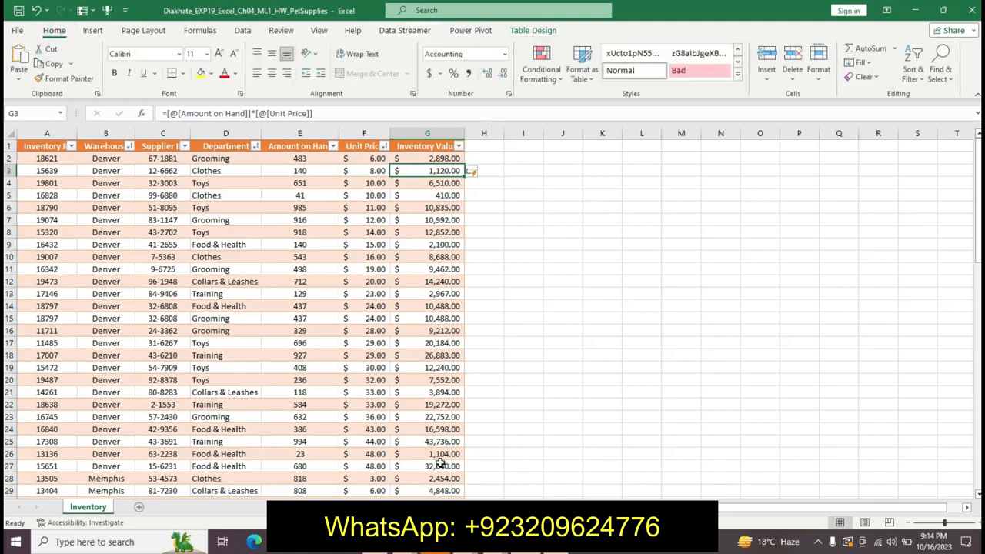
Step: Return to the instructions document in Word and undo all formatting applied to the step 7 instruction
{"action": "mouse_move", "coordinate": [500, 542]}
{"action": "left_click", "coordinate": [560, 469]}
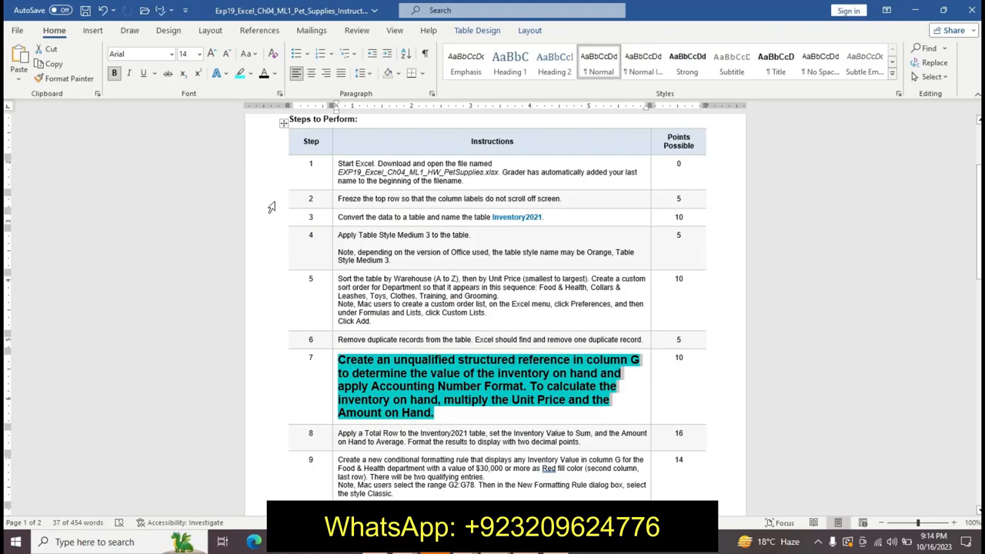
{"action": "key", "text": "ctrl+z"}
{"action": "key", "text": "ctrl+z"}
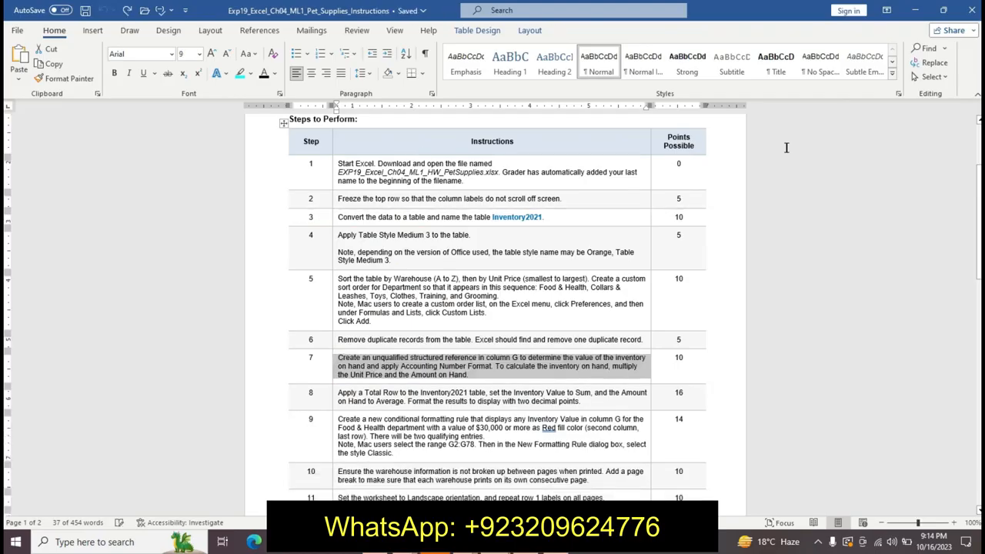
Step: Format the step 8 instruction about the Total Row as 16 pt bold with turquoise highlighting
{"action": "left_click_drag", "start_coordinate": [978, 223], "coordinate": [978, 258]}
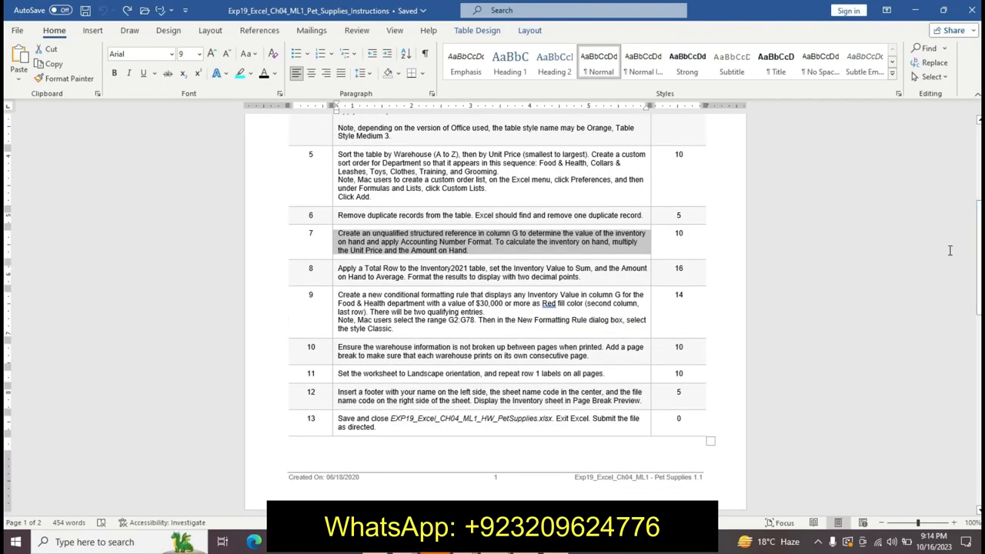
{"action": "left_click", "coordinate": [339, 272]}
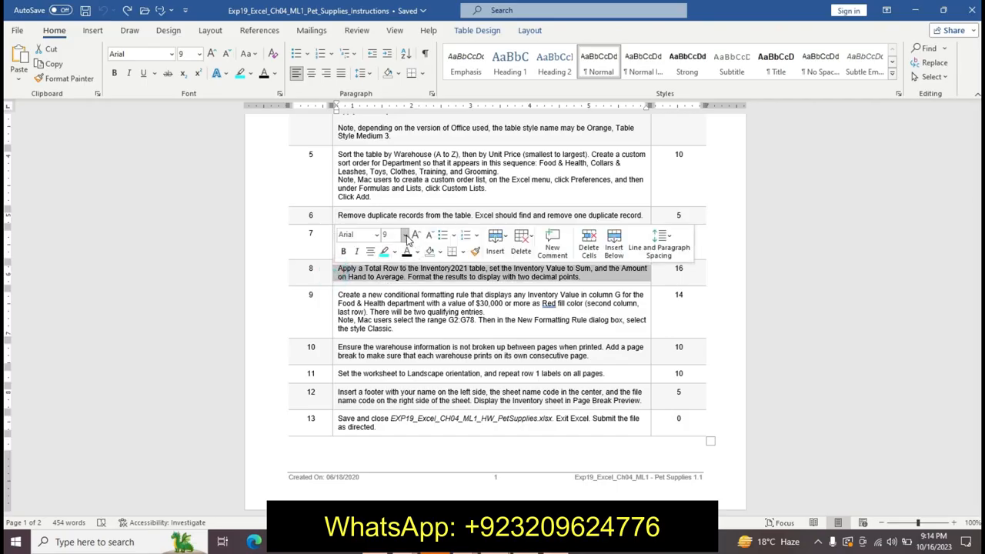
{"action": "left_click", "coordinate": [405, 235]}
{"action": "left_click", "coordinate": [394, 335]}
{"action": "left_click", "coordinate": [343, 252]}
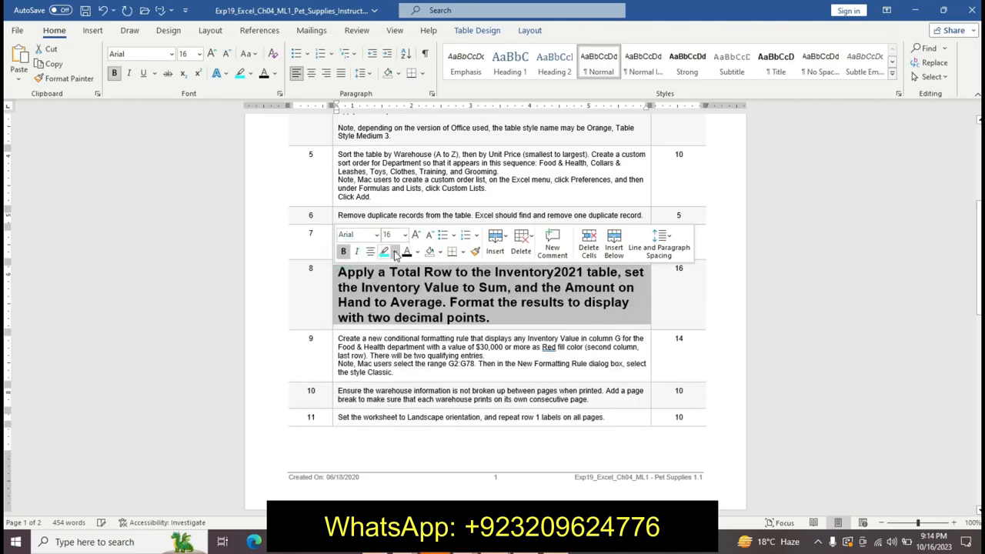
{"action": "left_click", "coordinate": [384, 252]}
{"action": "left_click_drag", "start_coordinate": [978, 286], "coordinate": [977, 261]}
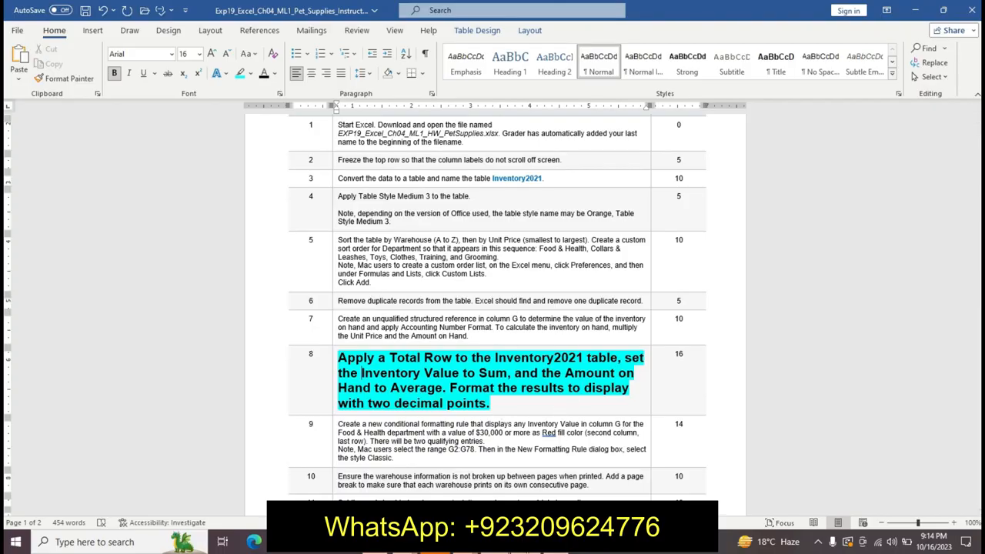
Step: Switch to Excel and add a Total Row at the end of the Inventory2021 table
{"action": "left_click", "coordinate": [526, 543]}
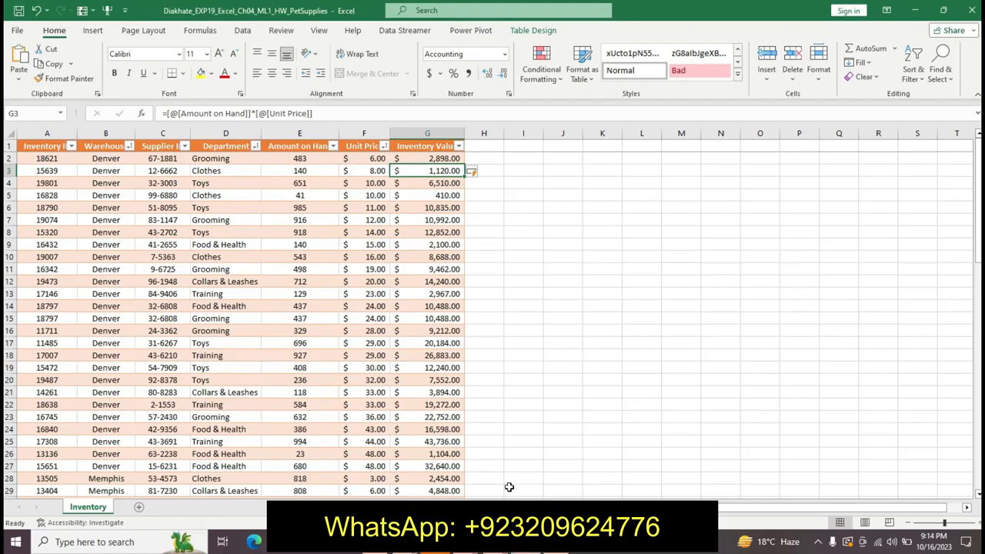
{"action": "left_click", "coordinate": [528, 33]}
{"action": "left_click", "coordinate": [354, 63]}
{"action": "left_click_drag", "start_coordinate": [977, 200], "coordinate": [950, 510]}
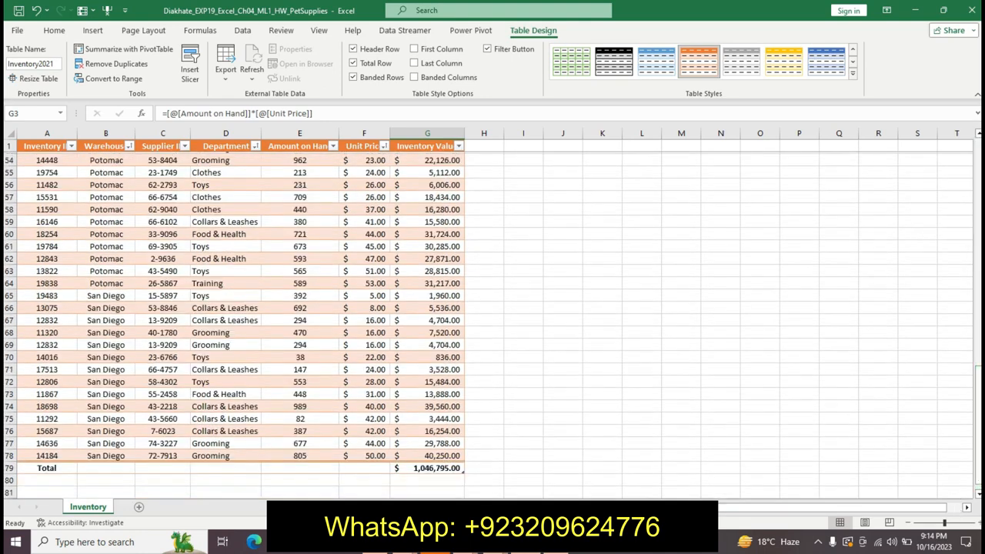
Step: Check the step 8 instruction in Word and set the Inventory Value total in G79 to Sum
{"action": "left_click", "coordinate": [561, 469]}
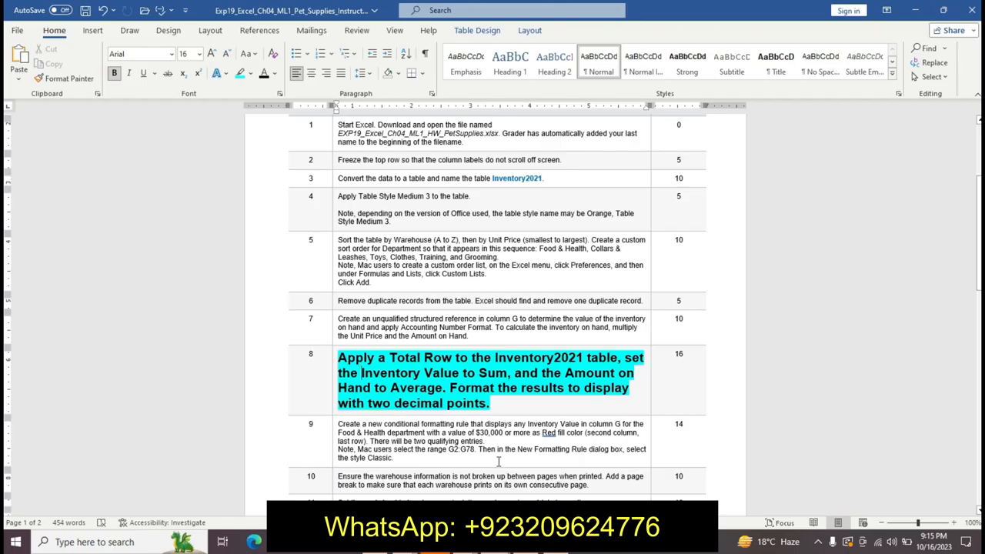
{"action": "key", "text": "alt+Tab"}
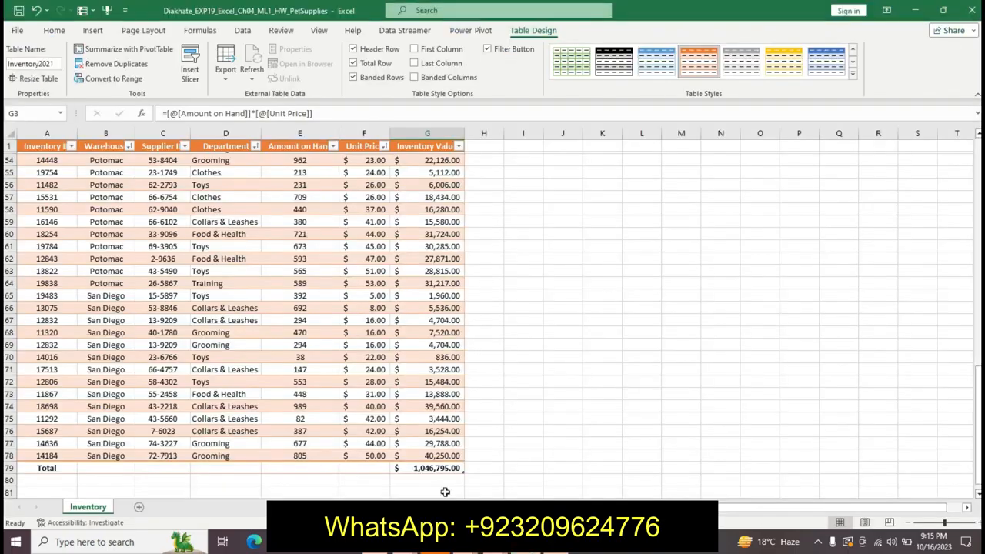
{"action": "left_click", "coordinate": [442, 467]}
{"action": "left_click", "coordinate": [474, 467]}
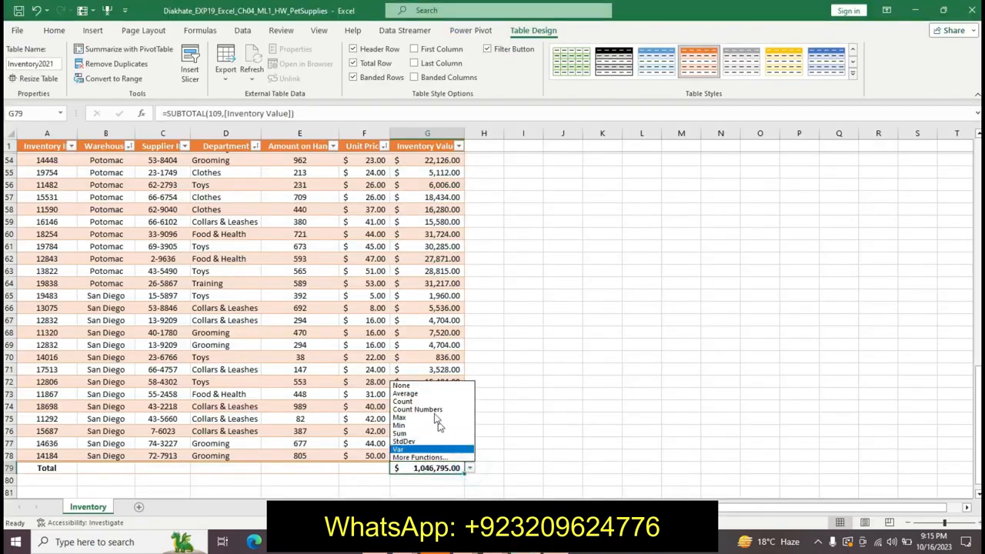
{"action": "left_click", "coordinate": [416, 433]}
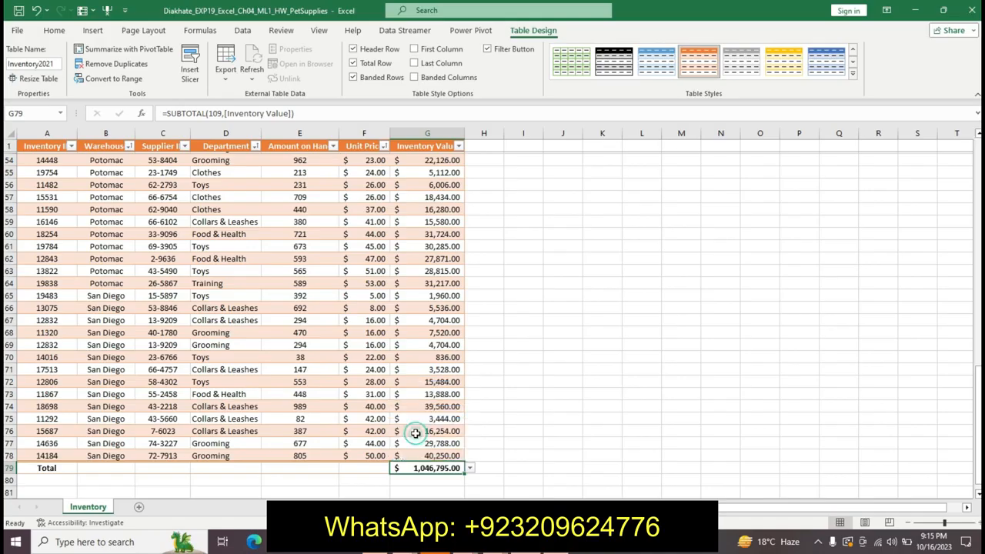
Step: Reselect Sum for the Inventory Value total in G79 and check the Amount on Hand requirement of step 8 in Word
{"action": "left_click", "coordinate": [470, 468]}
{"action": "left_click", "coordinate": [435, 432]}
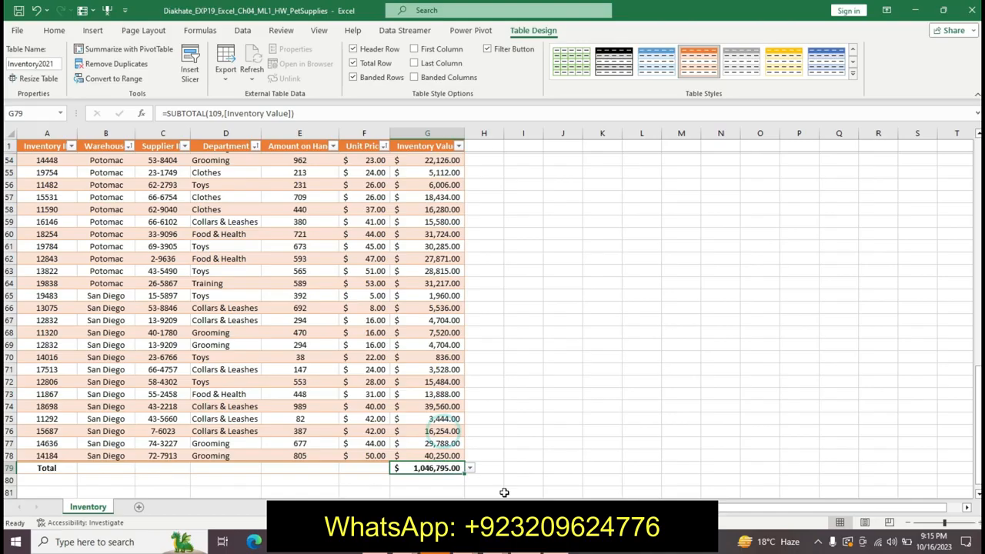
{"action": "mouse_move", "coordinate": [502, 542]}
{"action": "left_click", "coordinate": [544, 496]}
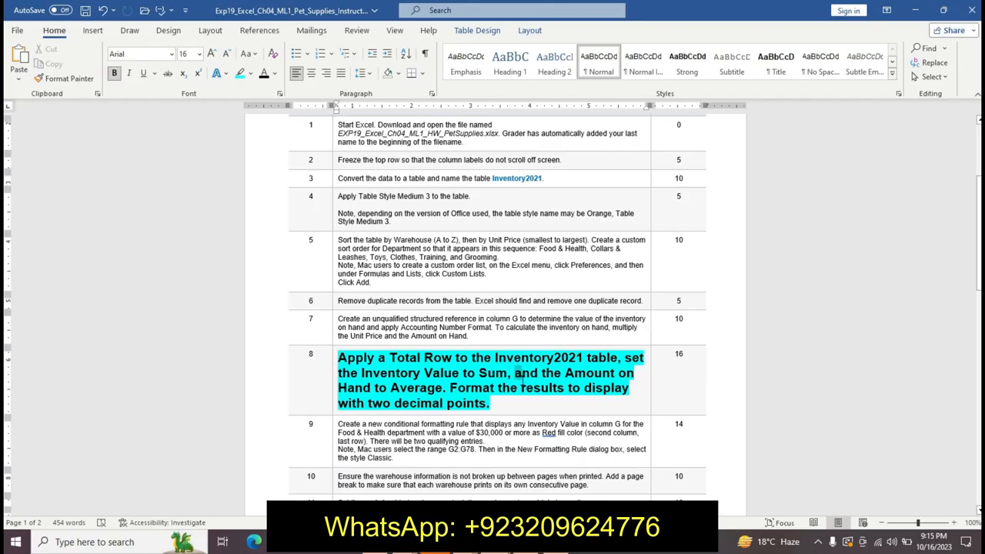
{"action": "left_click_drag", "start_coordinate": [514, 374], "coordinate": [440, 391]}
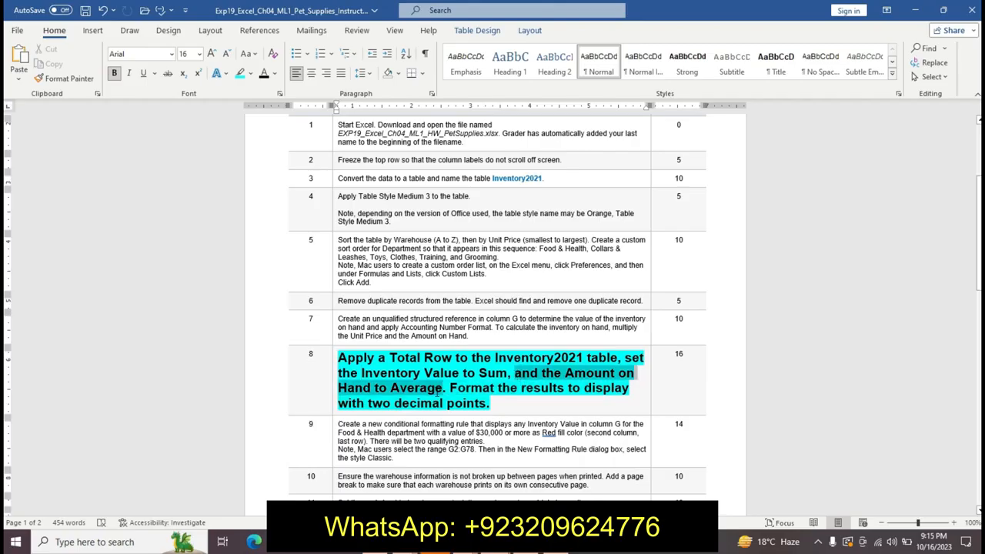
{"action": "left_click", "coordinate": [450, 389]}
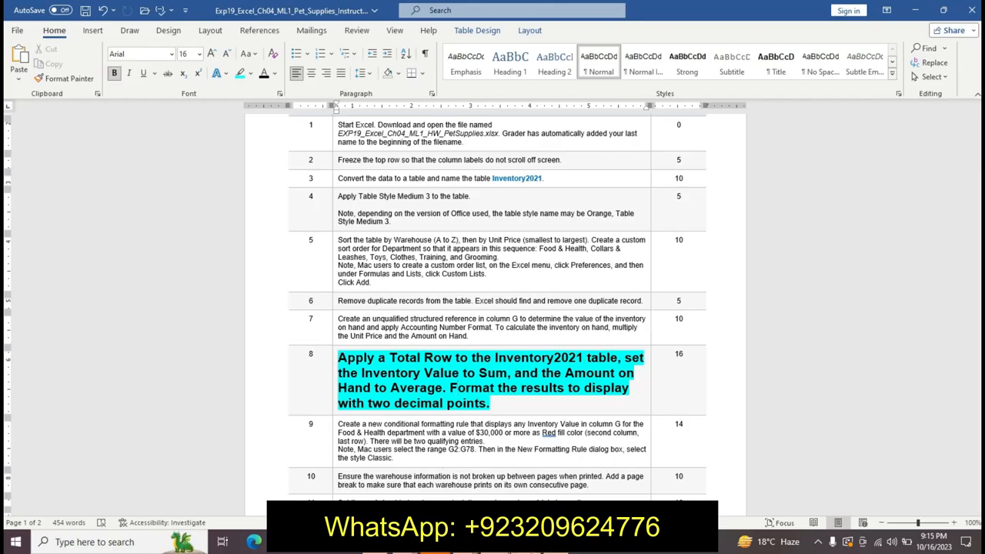
Step: Return to Excel and set the Amount on Hand total in E79 to Average, consulting the step 8 instruction in Word
{"action": "key", "text": "alt+Tab"}
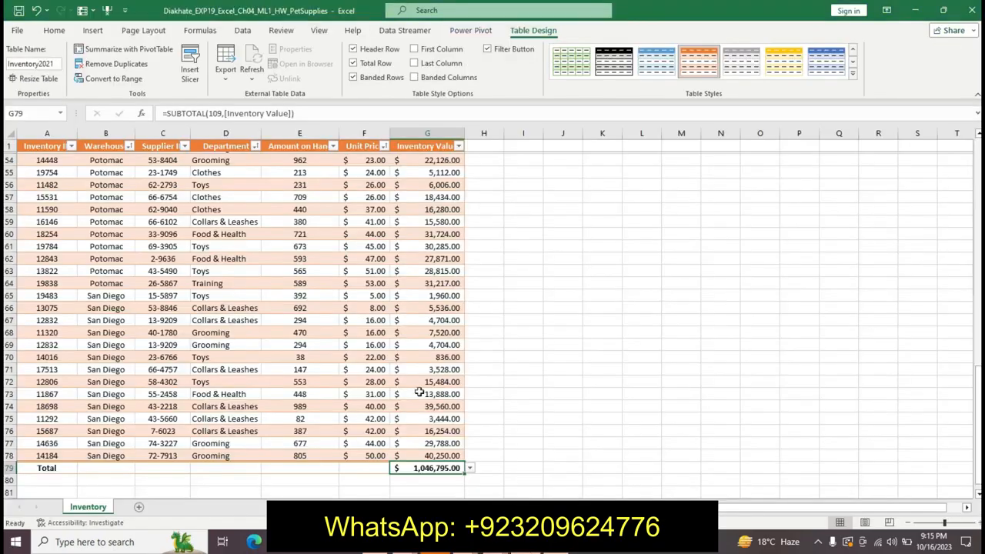
{"action": "left_click", "coordinate": [325, 470]}
{"action": "left_click", "coordinate": [345, 468]}
{"action": "left_click", "coordinate": [505, 544]}
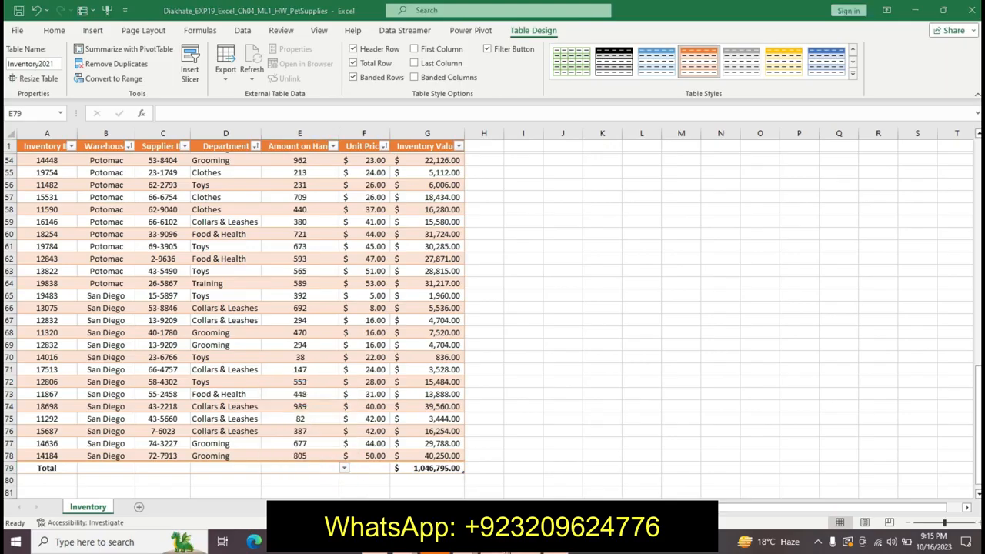
{"action": "left_click", "coordinate": [562, 470]}
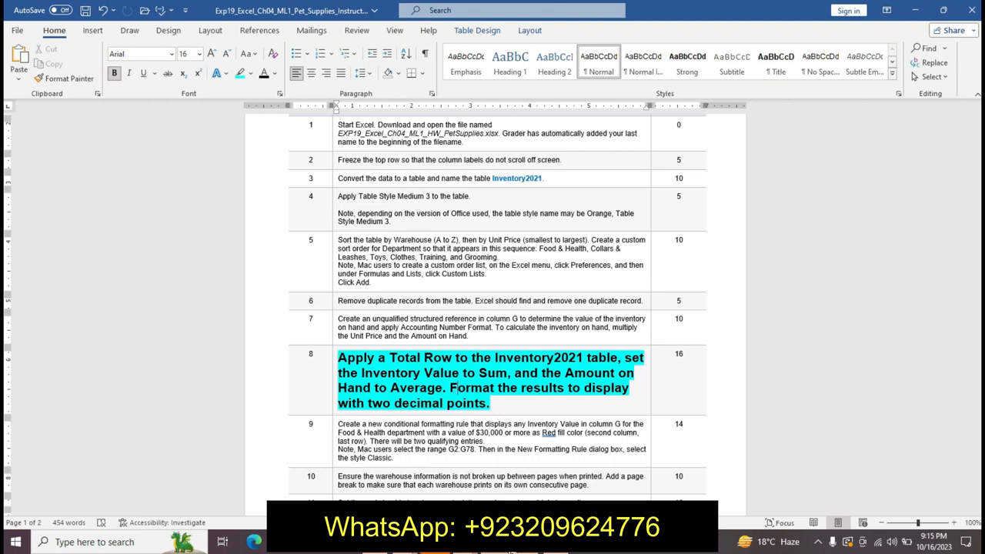
{"action": "left_click", "coordinate": [526, 543]}
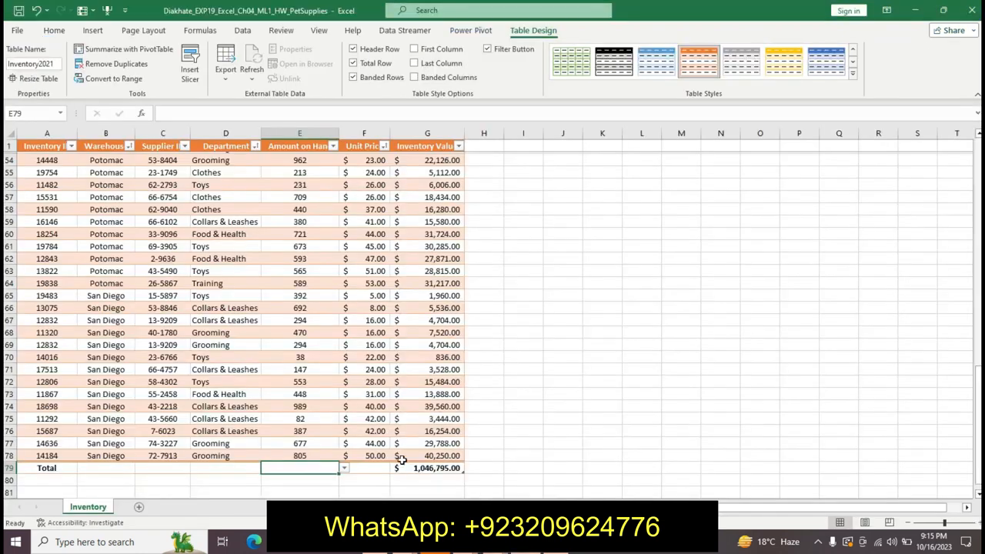
{"action": "left_click", "coordinate": [346, 470]}
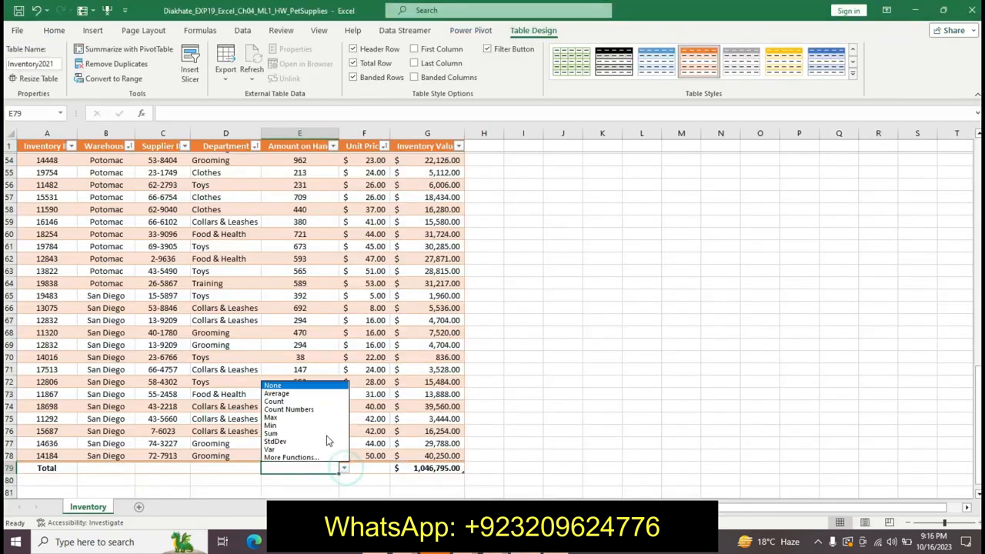
{"action": "left_click", "coordinate": [288, 392]}
Step: Check the step 8 format requirement in Word and display the Amount on Hand average in E79 with two decimal places
{"action": "mouse_move", "coordinate": [499, 543]}
{"action": "left_click", "coordinate": [523, 483]}
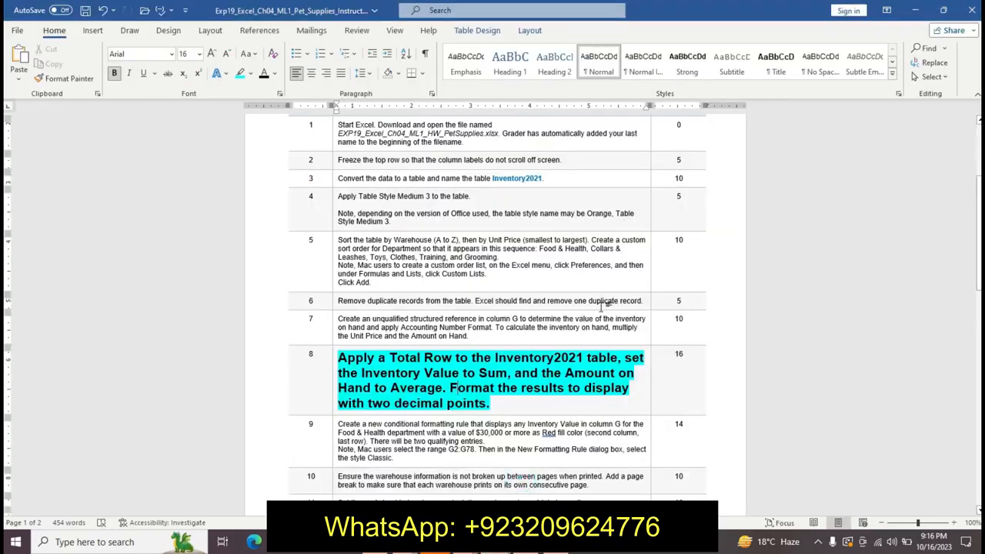
{"action": "key", "text": "alt+Tab"}
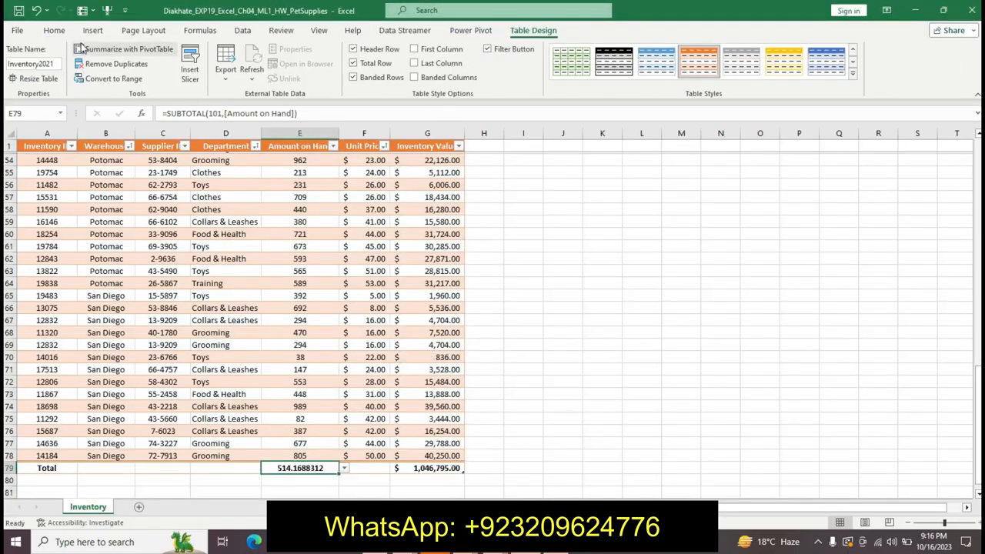
{"action": "left_click", "coordinate": [56, 30]}
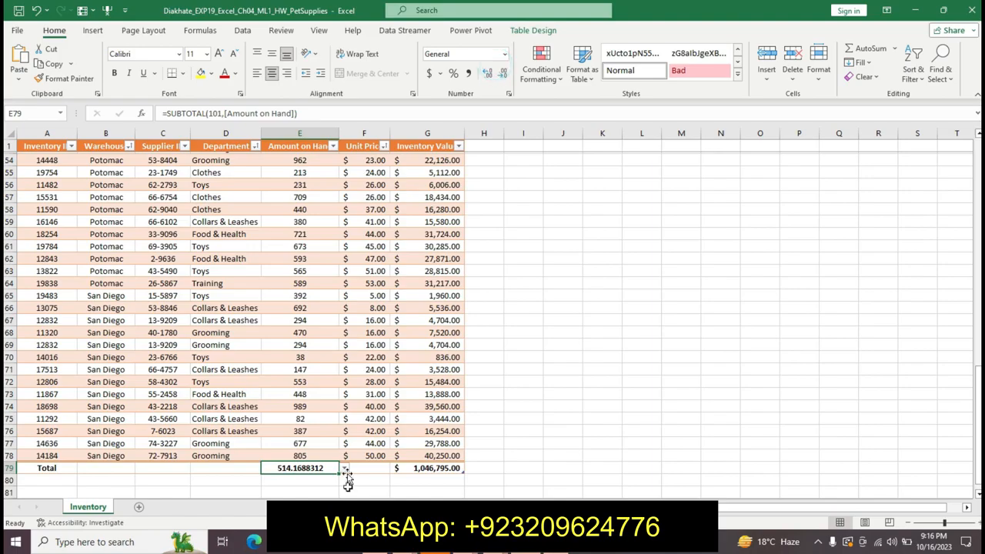
{"action": "left_click", "coordinate": [503, 73]}
{"action": "left_click", "coordinate": [502, 73]}
{"action": "left_click", "coordinate": [502, 73]}
{"action": "left_click", "coordinate": [503, 73]}
{"action": "left_click", "coordinate": [503, 74]}
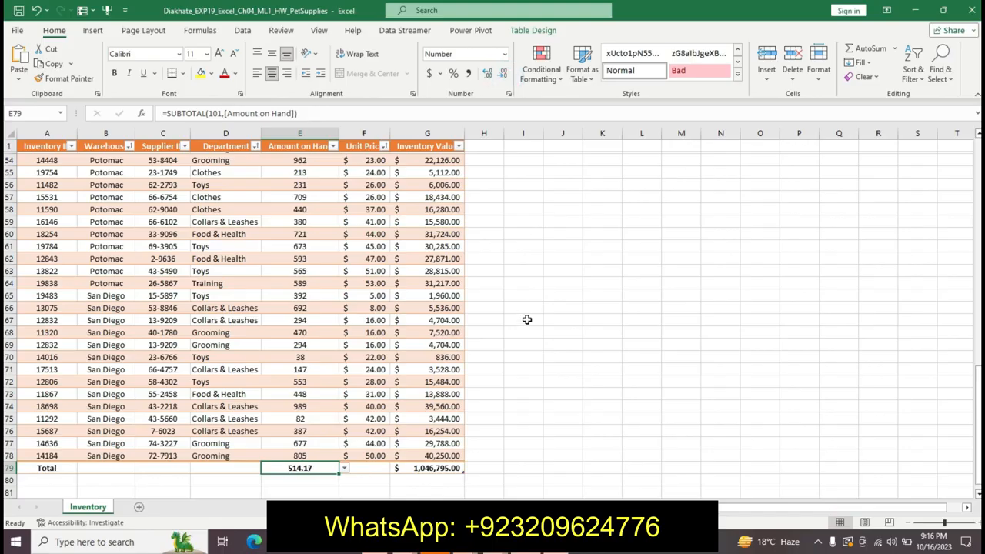
Step: Reread the step 8 instruction in Word and check the number format of the Inventory Value total in G79 in Excel
{"action": "mouse_move", "coordinate": [508, 542]}
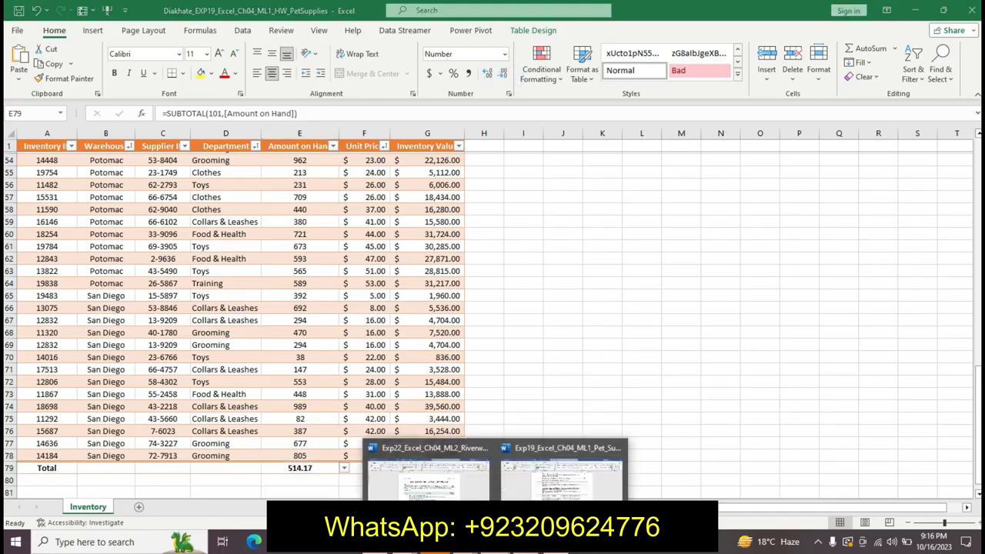
{"action": "left_click", "coordinate": [550, 493]}
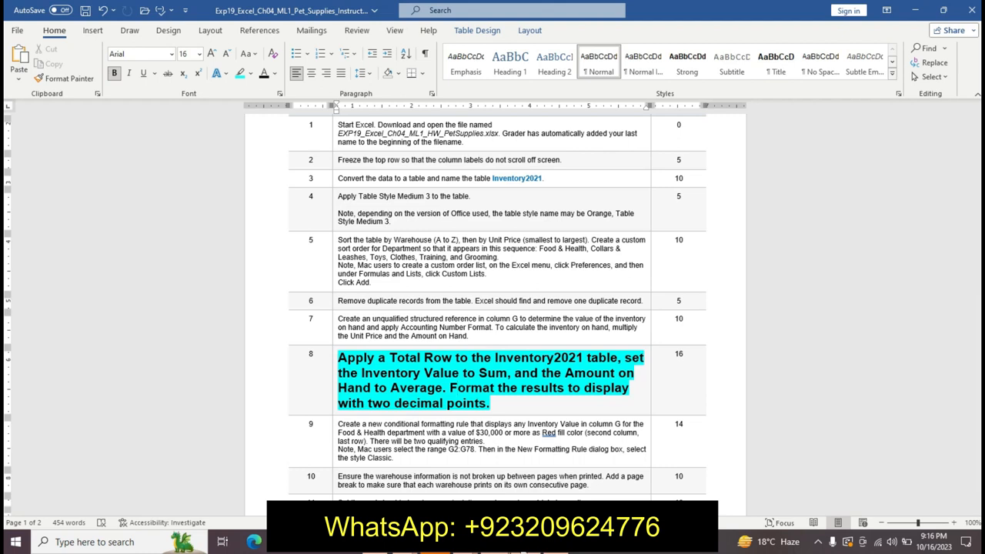
{"action": "mouse_move", "coordinate": [521, 544]}
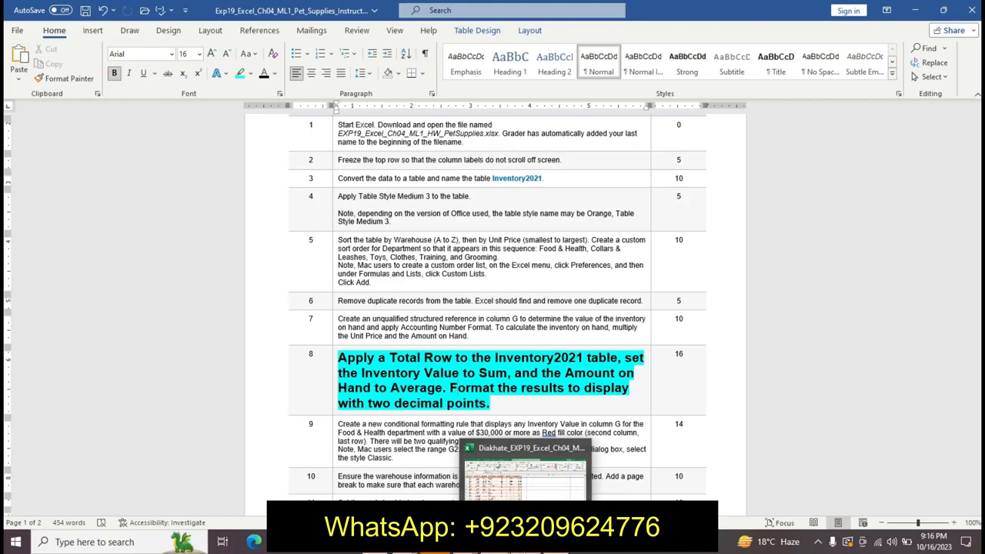
{"action": "left_click", "coordinate": [523, 474]}
{"action": "left_click", "coordinate": [439, 467]}
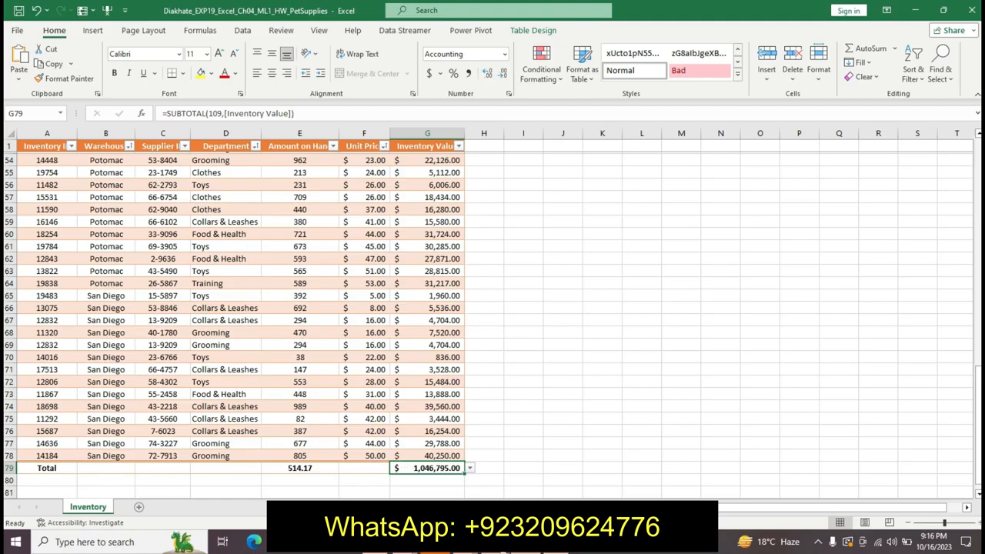
Step: Return to the instructions document in Word, undo all formatting applied to the step 8 instruction, and go back to the document's beginning
{"action": "left_click", "coordinate": [561, 471]}
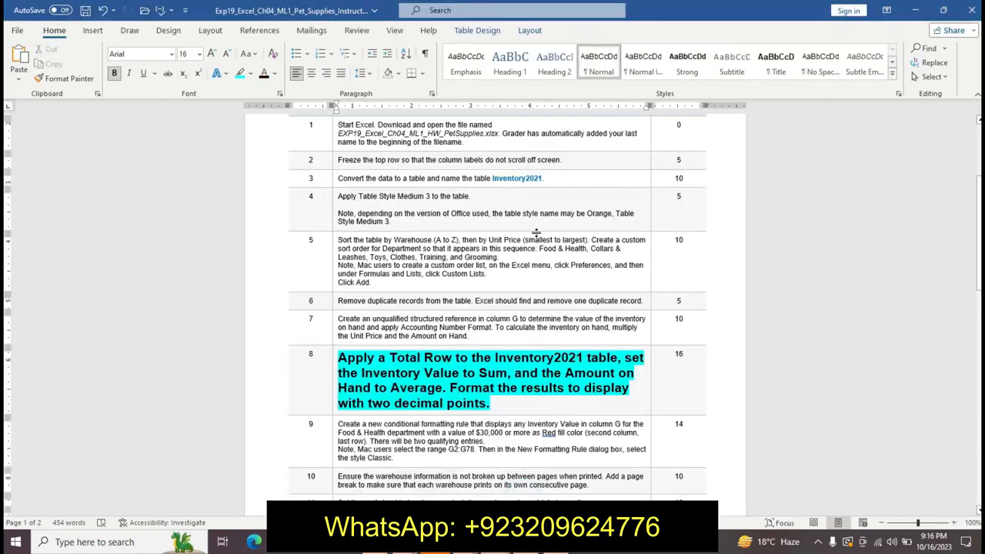
{"action": "left_click_drag", "start_coordinate": [980, 259], "coordinate": [979, 202]}
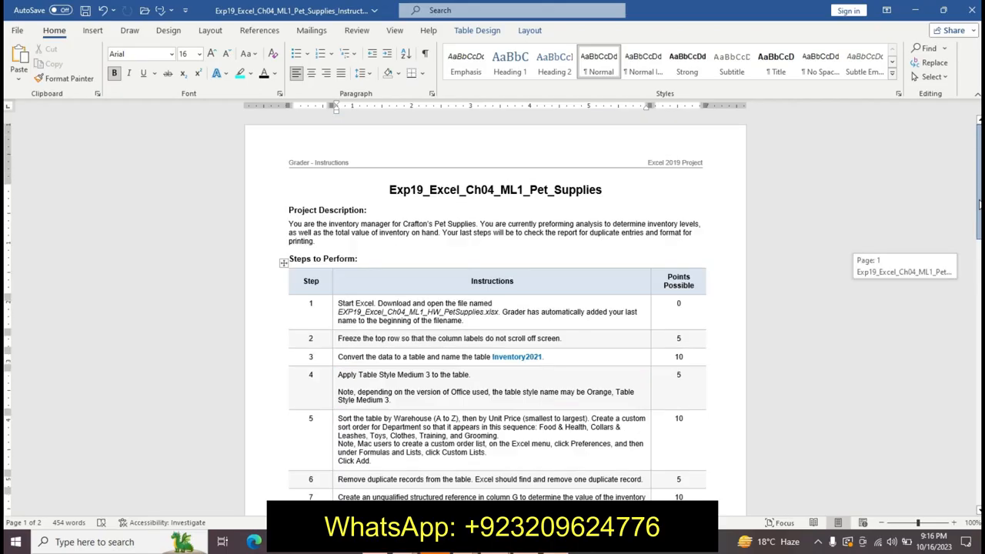
{"action": "left_click_drag", "start_coordinate": [979, 202], "coordinate": [976, 298]}
{"action": "key", "text": "ctrl+z"}
{"action": "key", "text": "ctrl+z"}
{"action": "key", "text": "ctrl+z"}
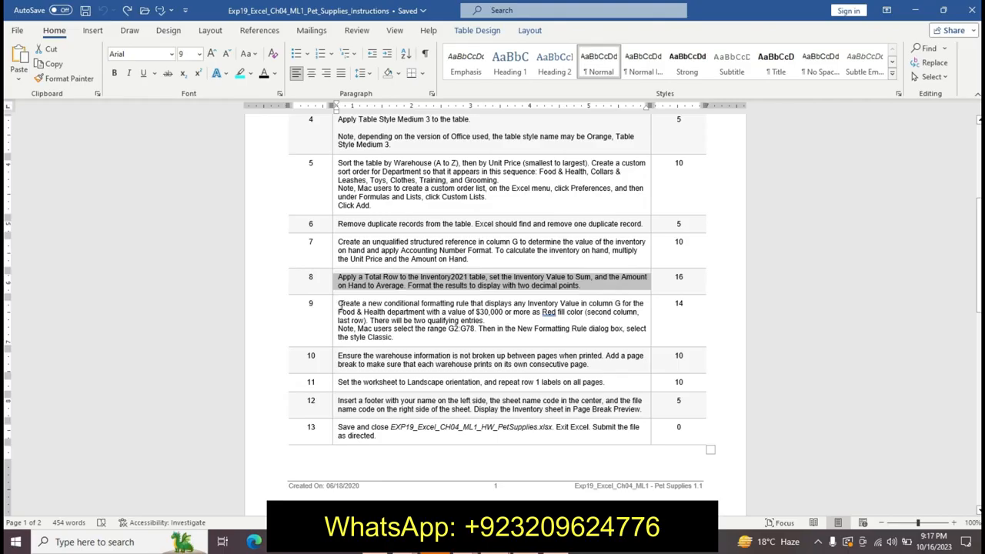
{"action": "left_click", "coordinate": [777, 263]}
{"action": "left_click_drag", "start_coordinate": [977, 260], "coordinate": [977, 186]}
{"action": "left_click", "coordinate": [918, 266]}
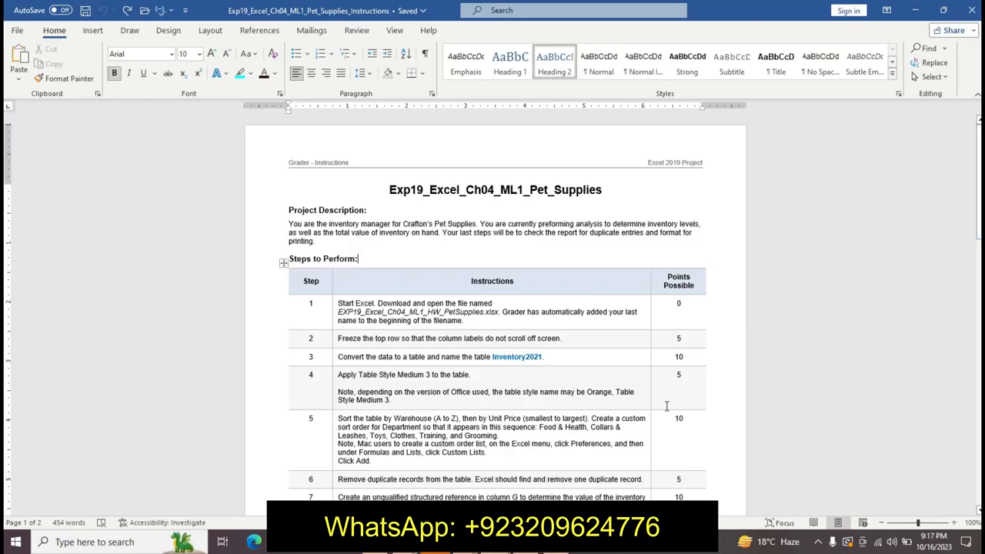
Step: Switch to Excel to view the beginning of the Inventory sheet, and return to the Pet Supplies instructions in Word
{"action": "left_click", "coordinate": [499, 543]}
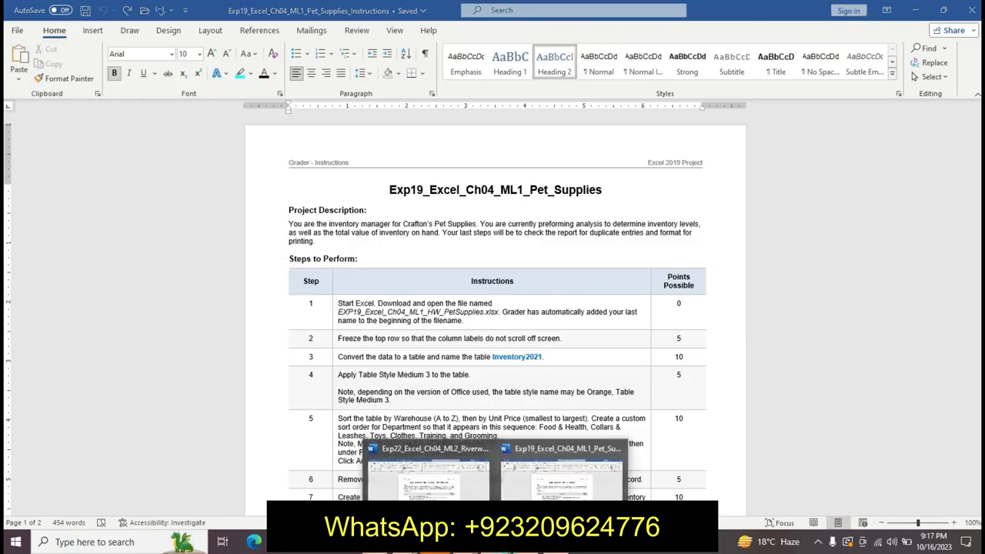
{"action": "left_click", "coordinate": [525, 543]}
{"action": "left_click", "coordinate": [521, 371]}
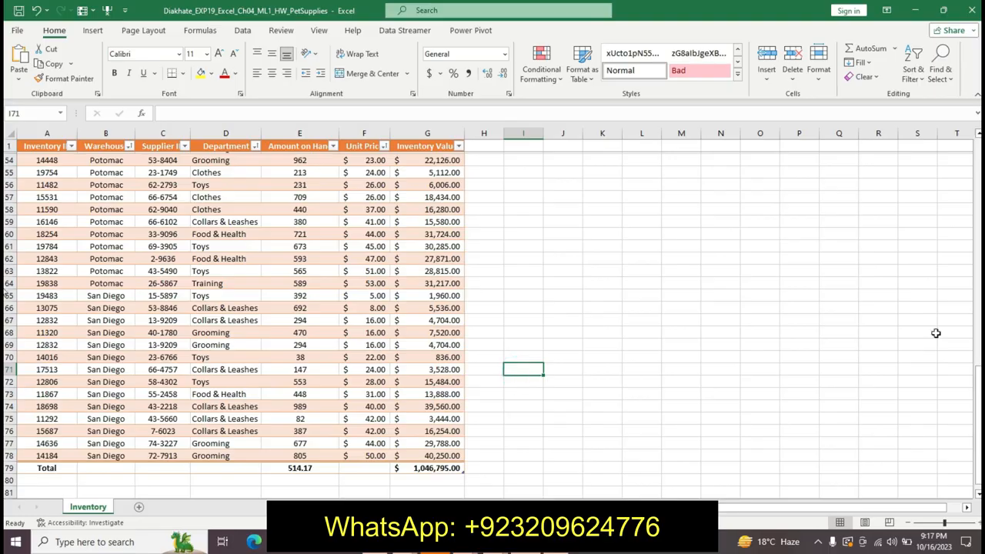
{"action": "left_click_drag", "start_coordinate": [978, 398], "coordinate": [980, 65]}
{"action": "left_click", "coordinate": [810, 179]}
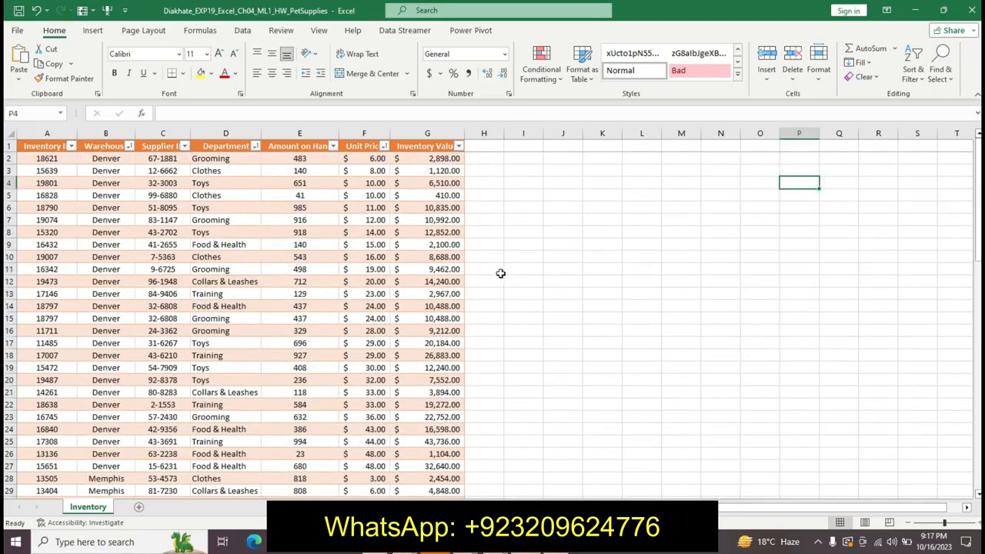
{"action": "mouse_move", "coordinate": [495, 542]}
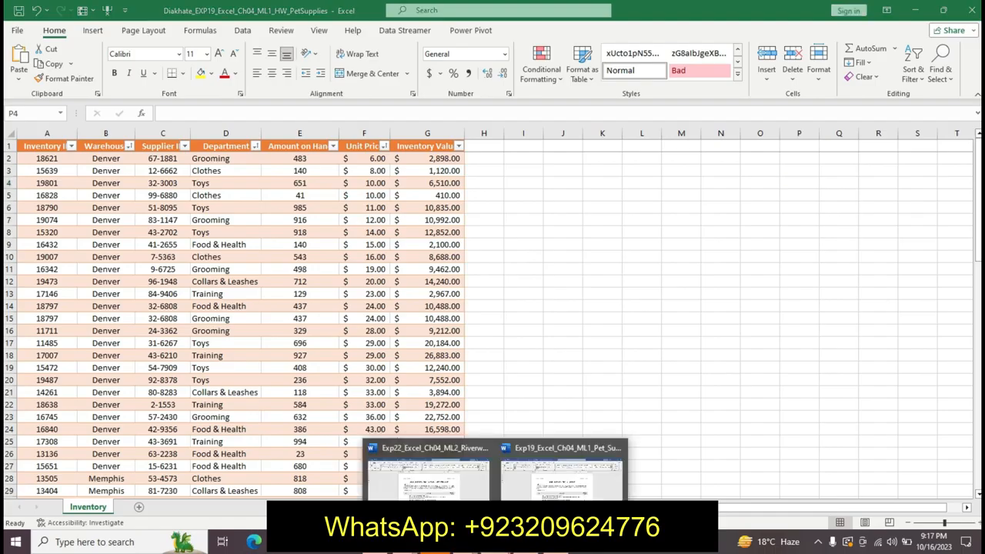
{"action": "left_click", "coordinate": [569, 477]}
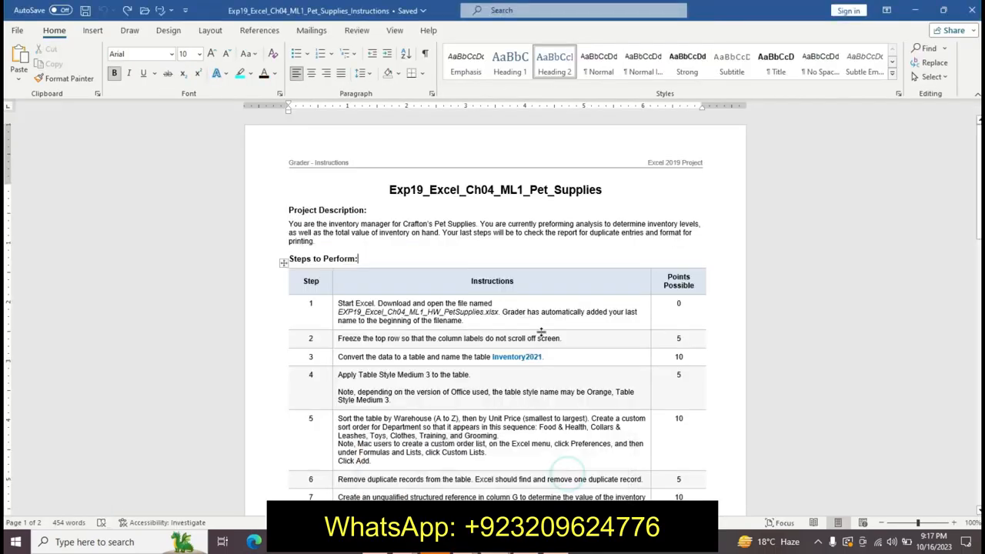